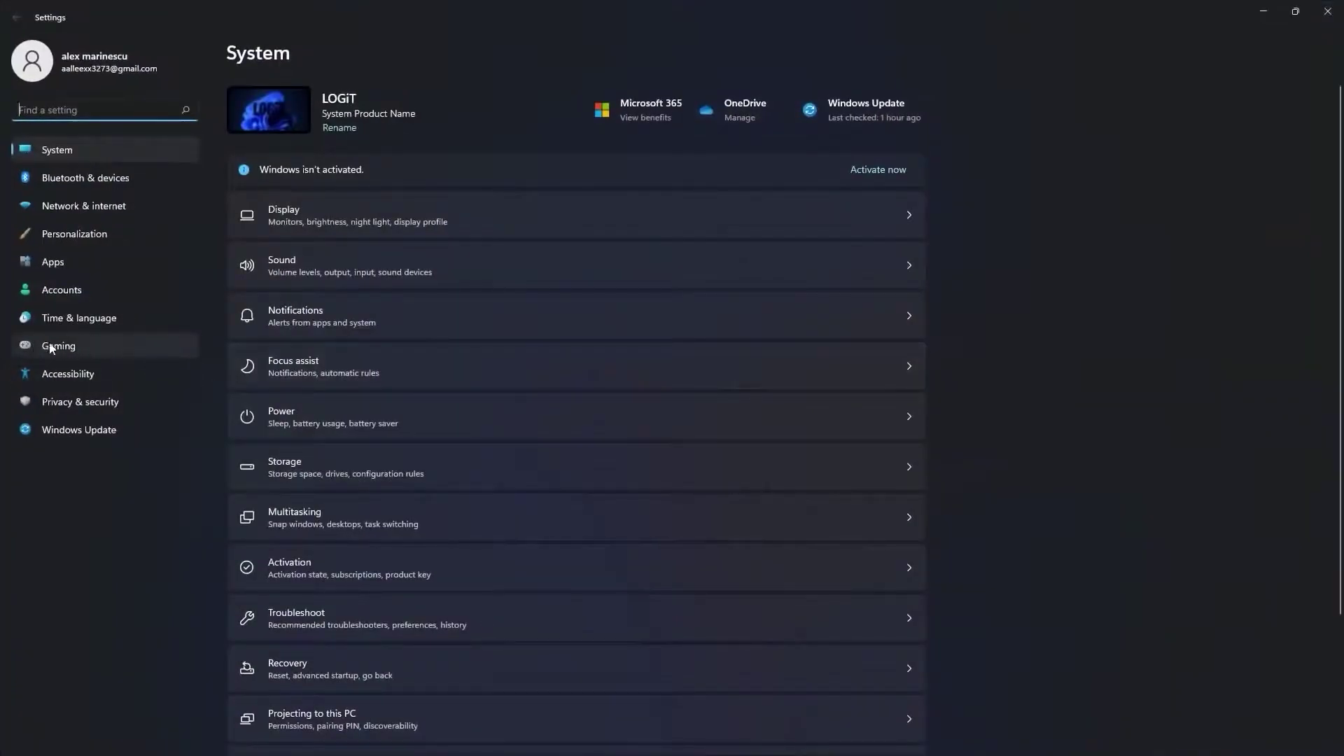
Step: Check the Gaming > Game Mode settings and go to the Graphics page
click(42, 346)
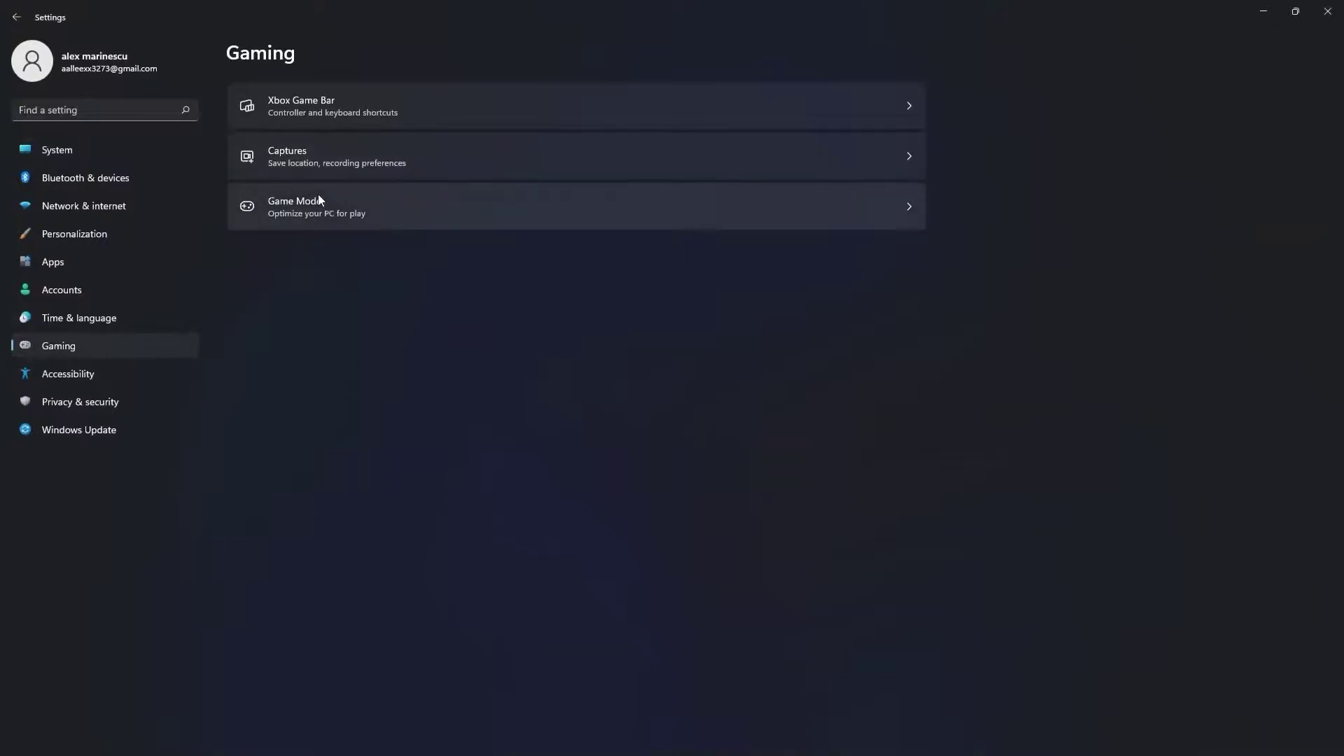
click(299, 206)
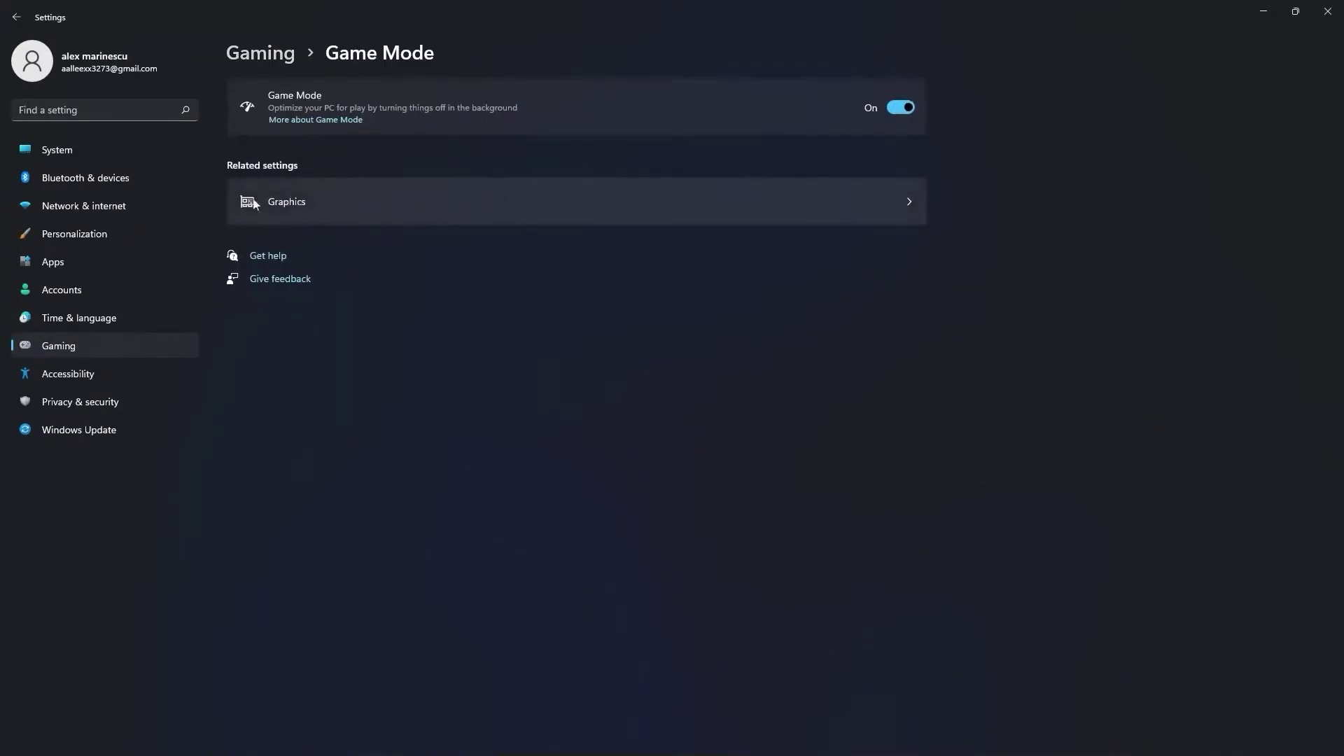
click(275, 209)
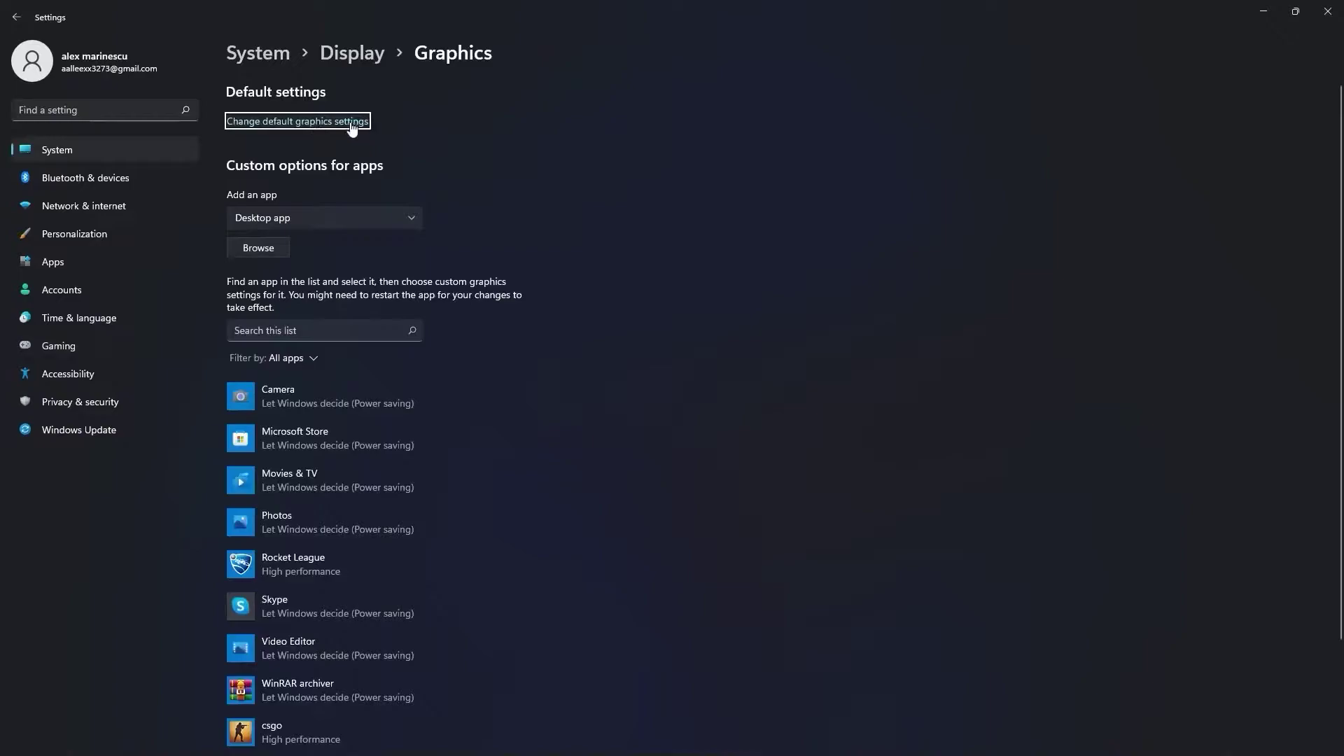
Step: Review the default graphics settings, then browse for a desktop app to add
click(305, 124)
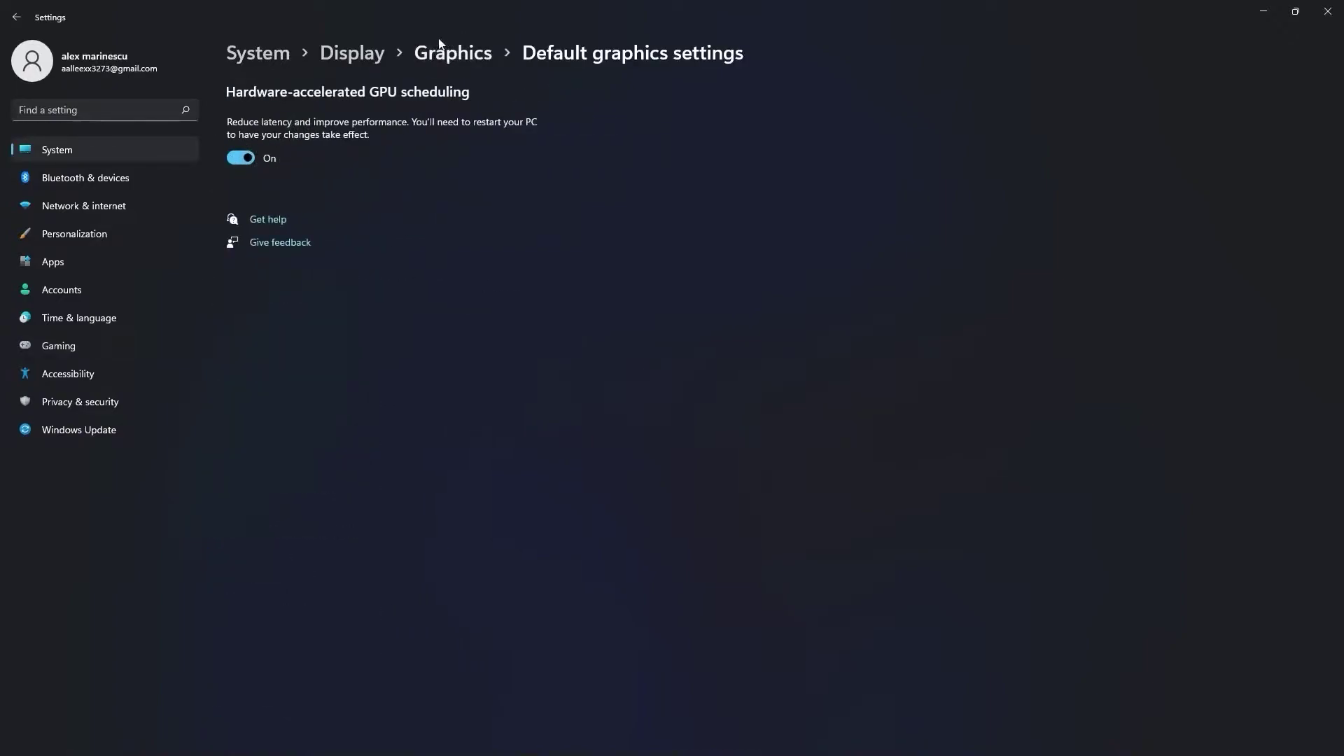
click(457, 55)
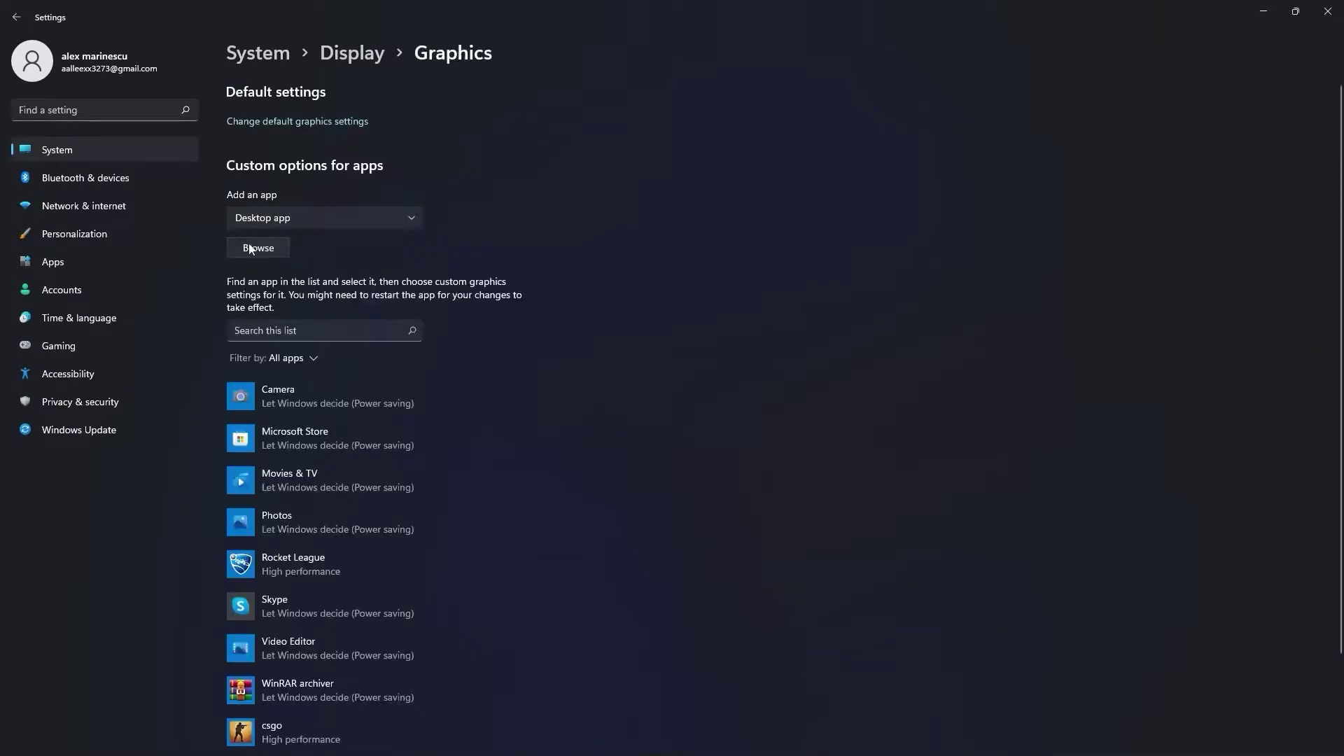
click(264, 249)
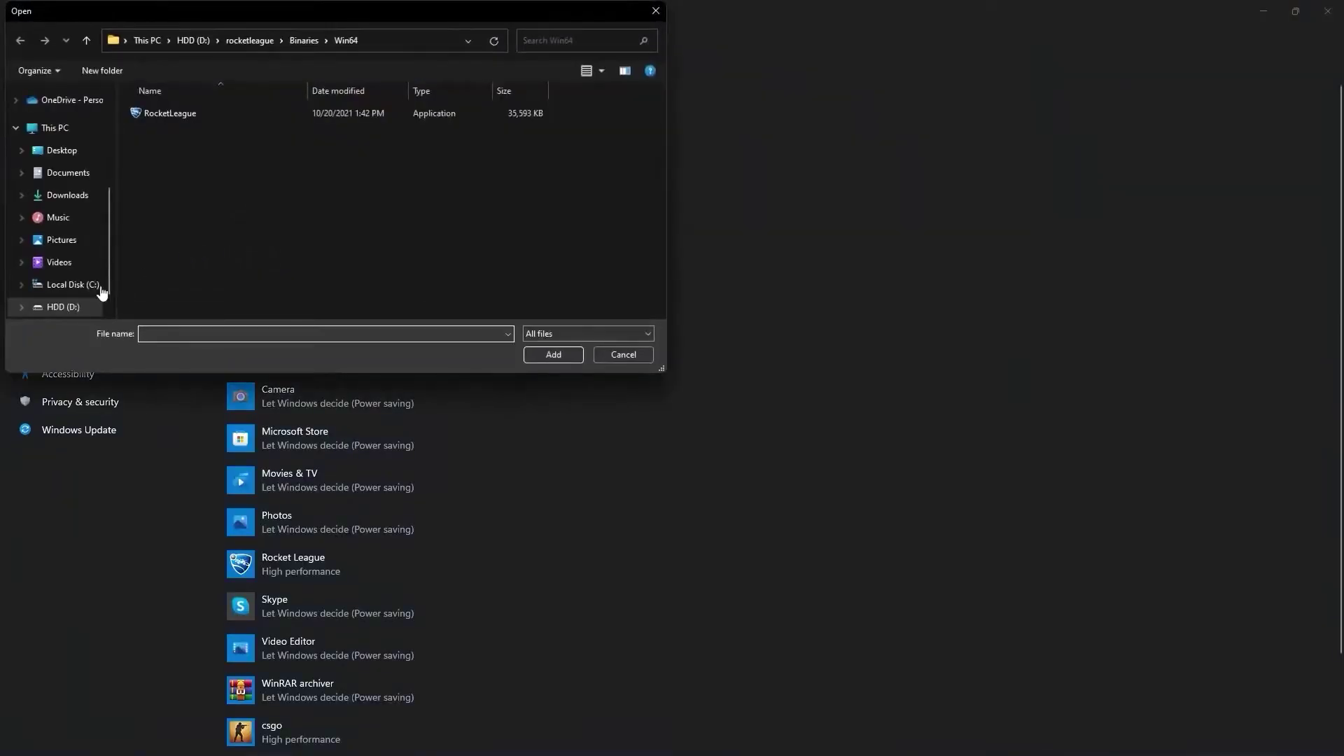
Step: Navigate on drive D: into Riot Games\VALORANT\live
click(65, 306)
click(149, 166)
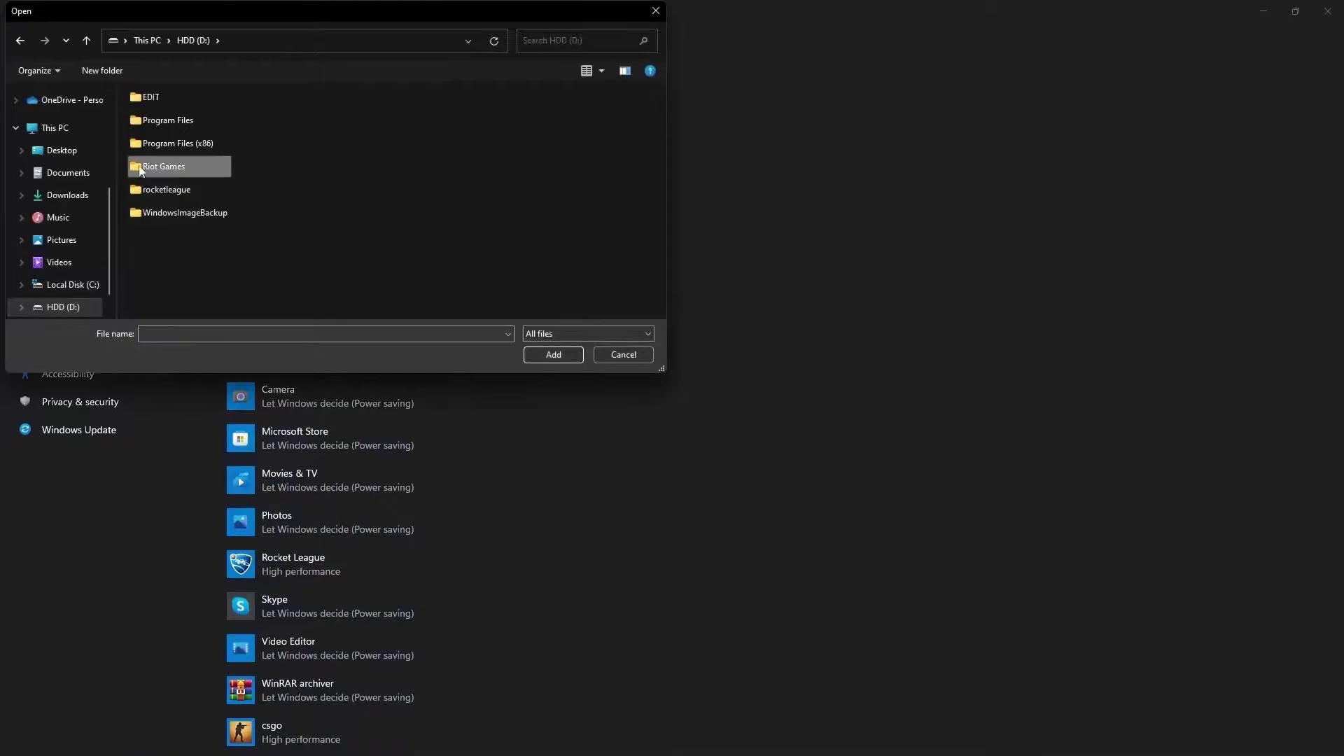
double_click(167, 163)
click(178, 135)
double_click(173, 136)
click(173, 117)
double_click(165, 114)
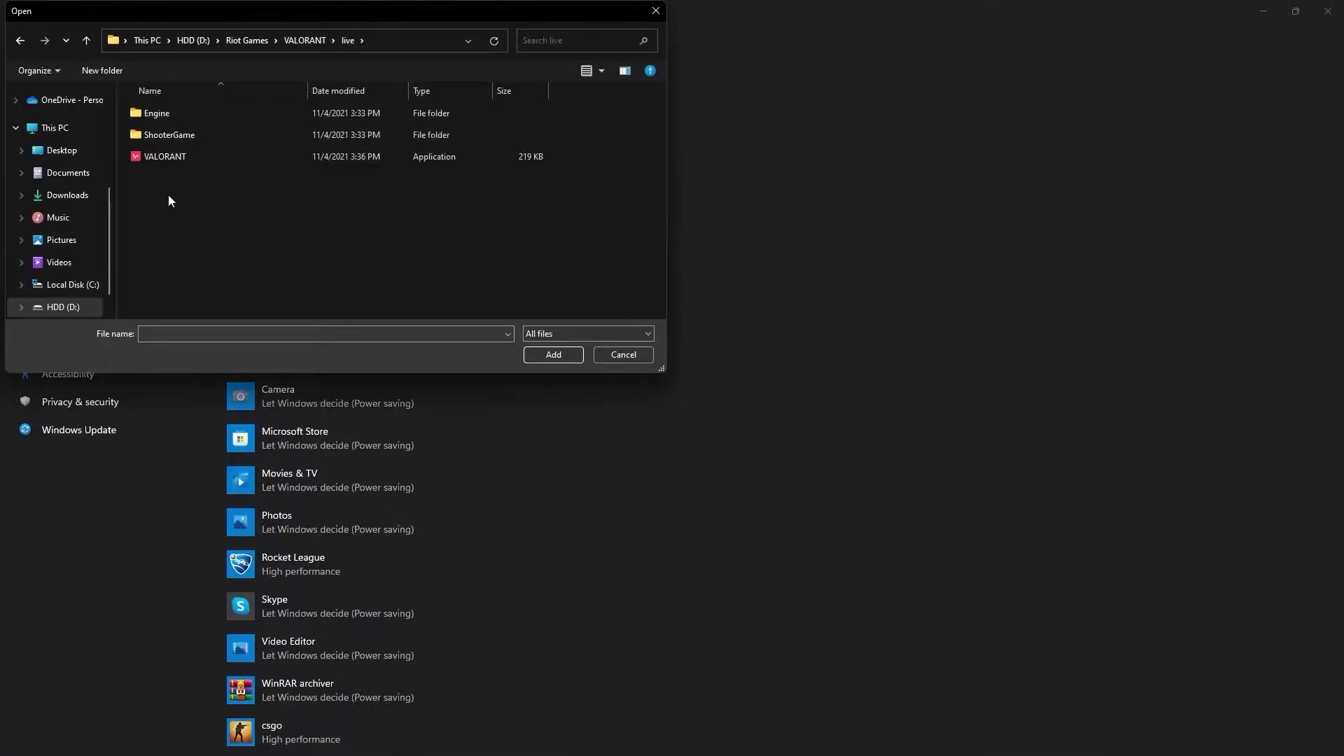
Step: Go into ShooterGame\Binaries\Win64 and select VALORANT-Win64-Shipping
click(181, 135)
double_click(175, 137)
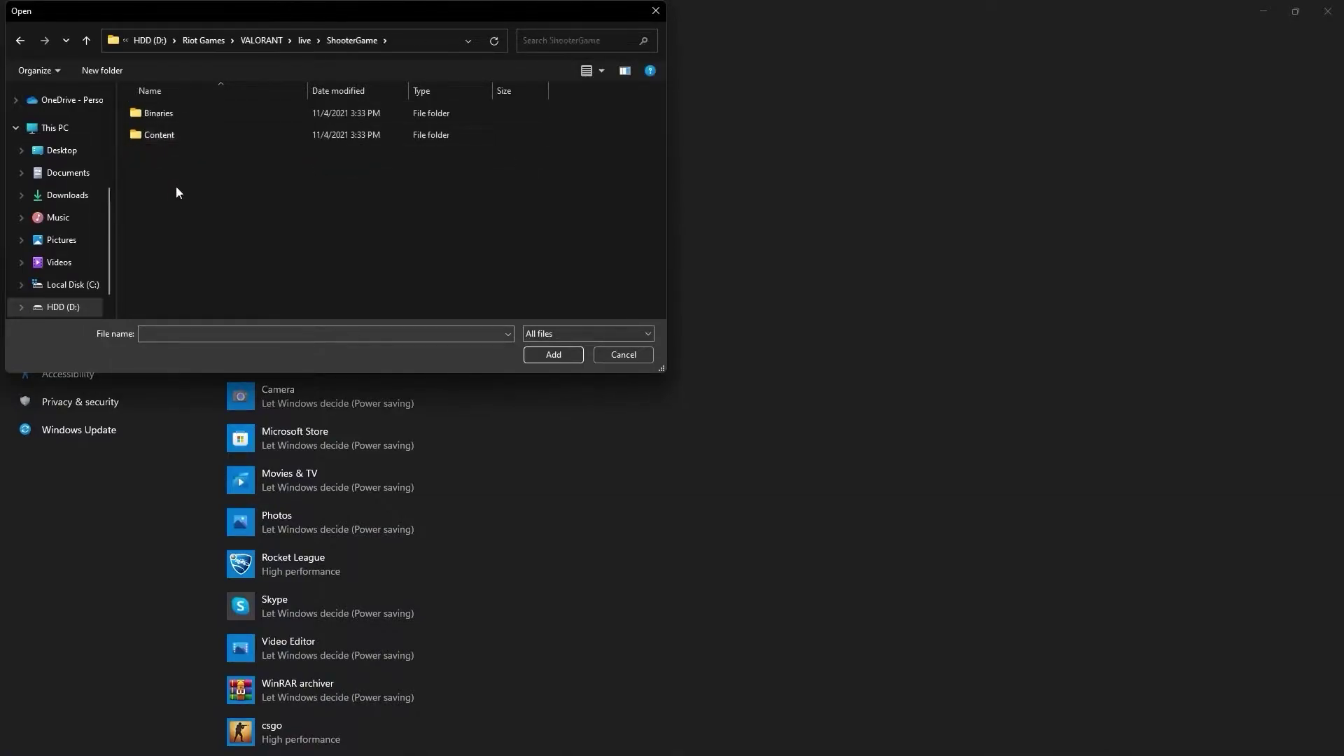
click(162, 117)
double_click(168, 116)
click(168, 117)
double_click(168, 116)
click(144, 123)
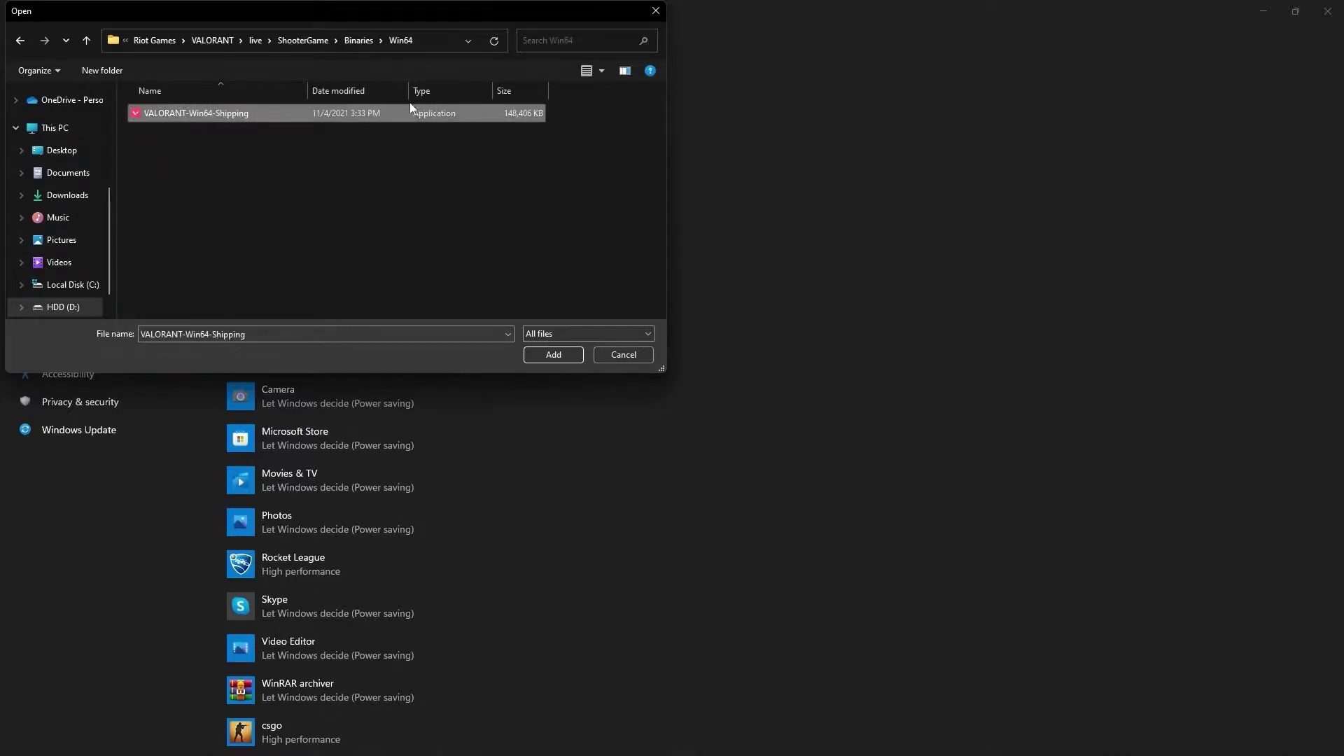
Step: Disable fullscreen optimizations in the VALORANT executable's Compatibility properties
right_click(199, 107)
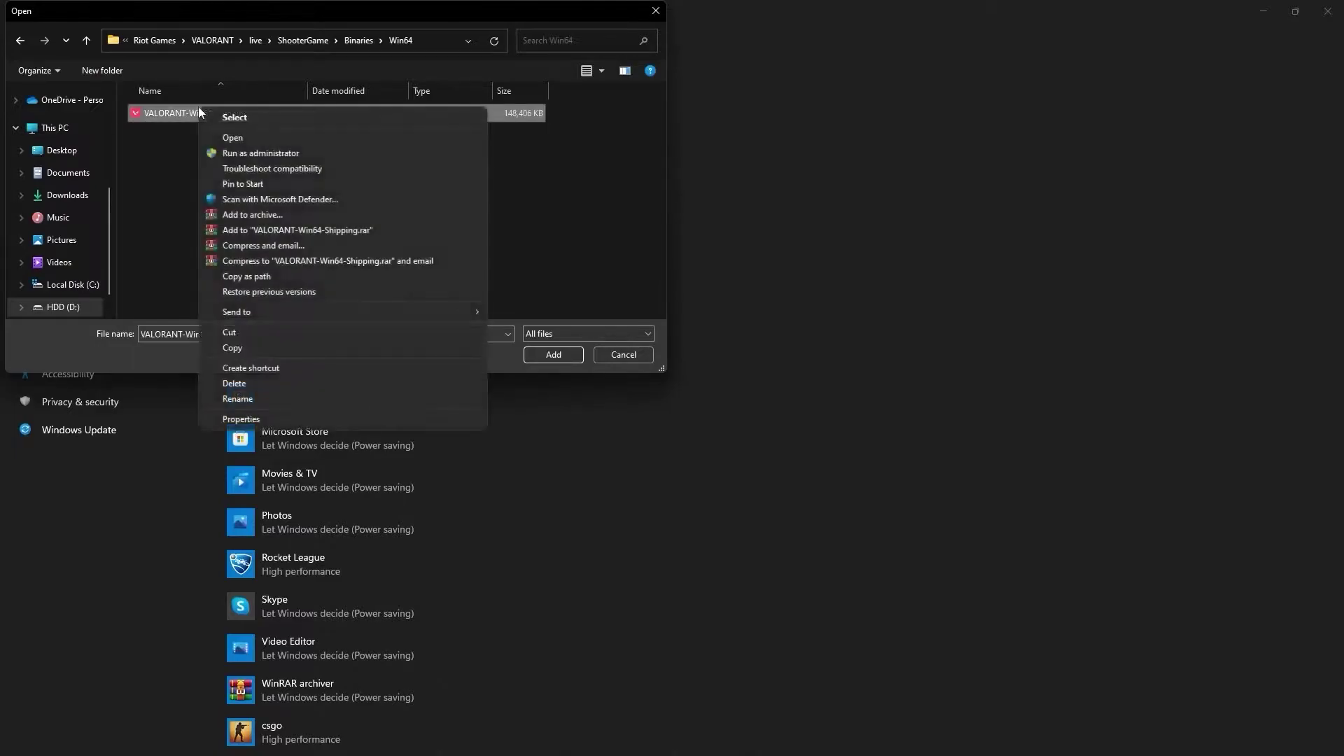
click(249, 419)
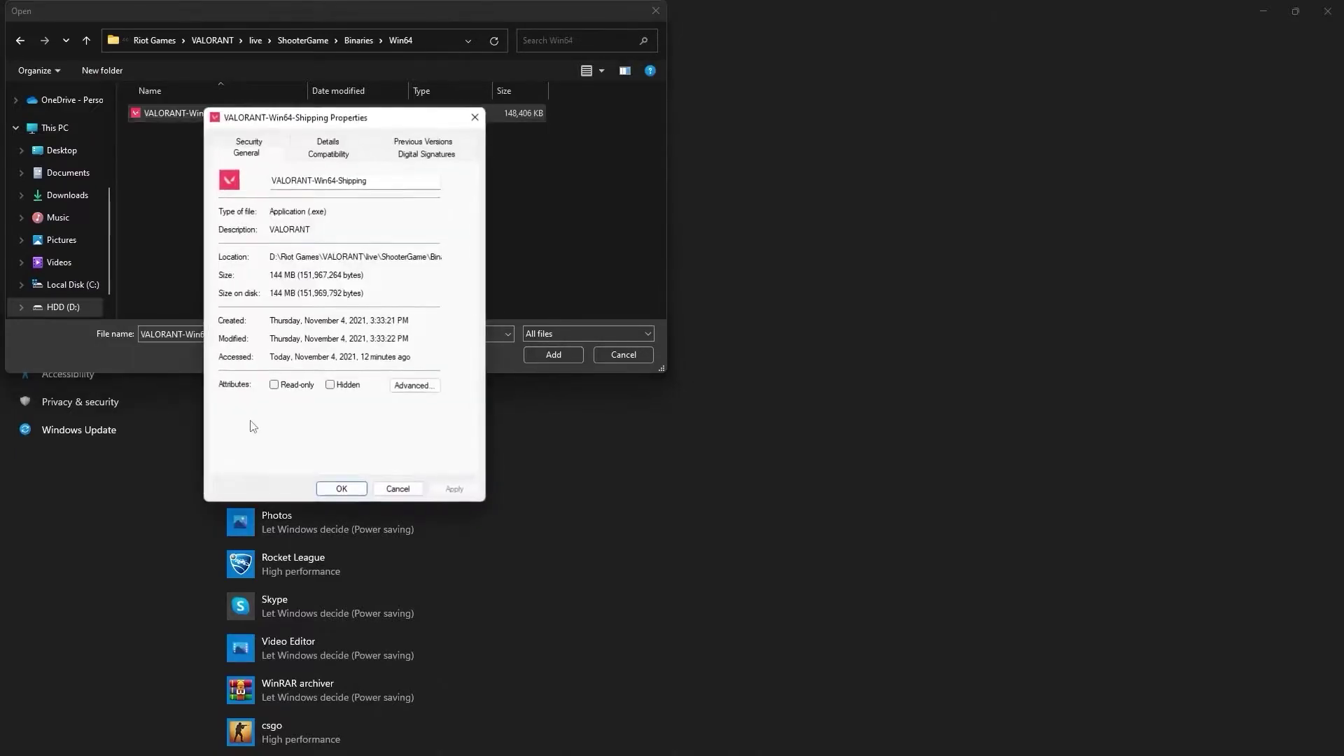
click(326, 152)
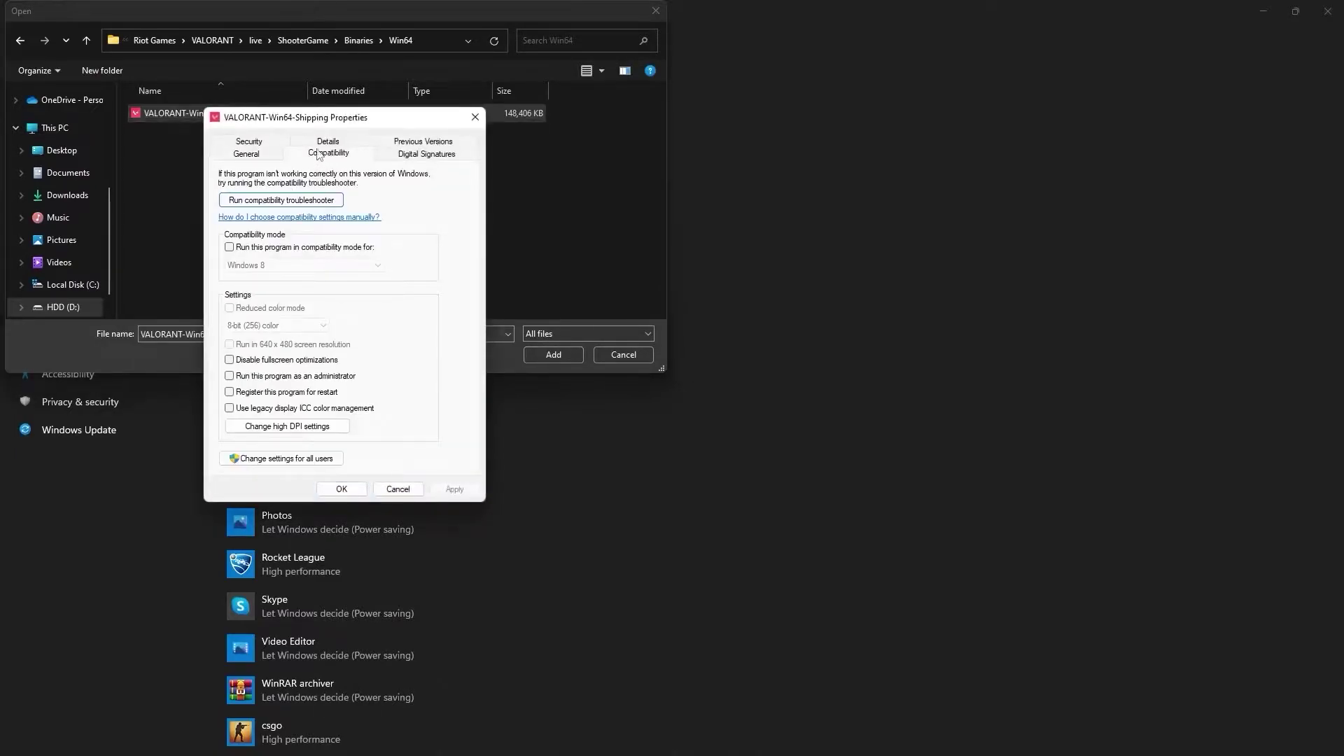
click(229, 360)
Step: Set the high DPI scaling override to Application and apply the compatibility changes
click(287, 429)
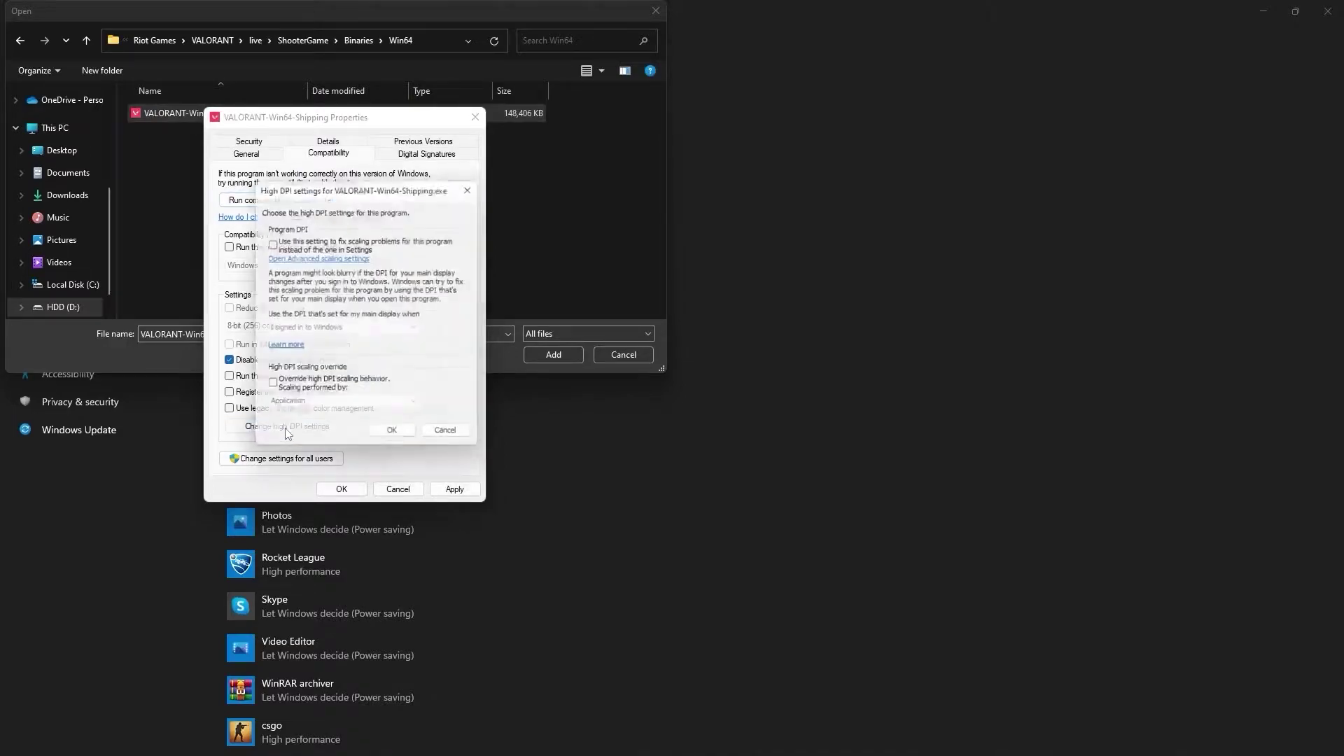
click(270, 387)
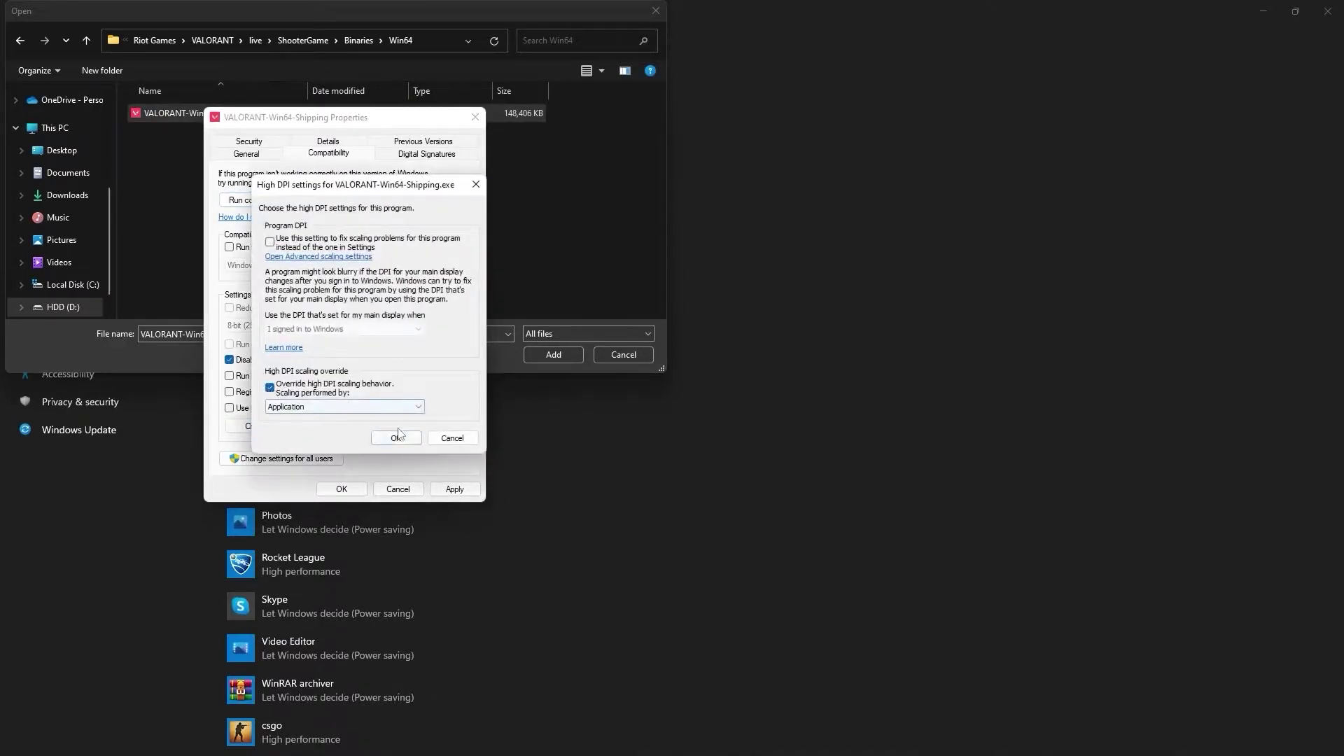
click(395, 437)
click(453, 489)
click(341, 489)
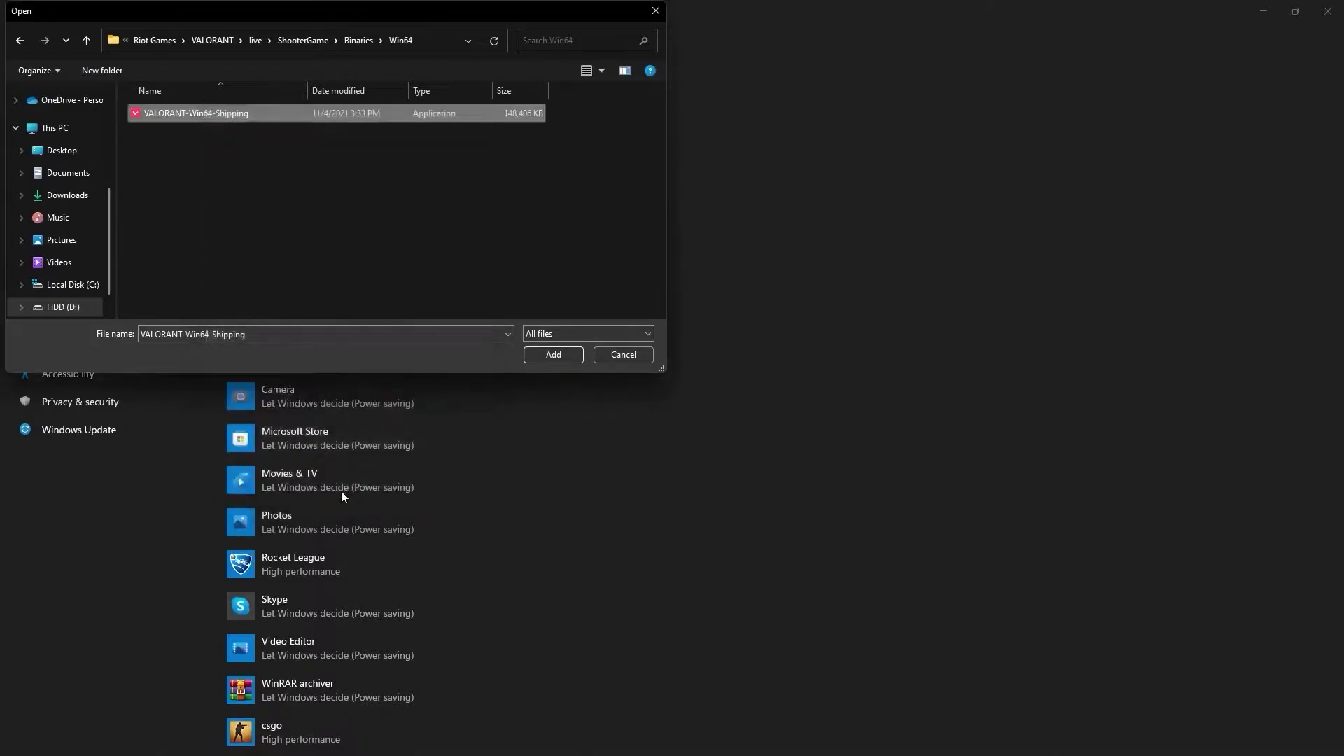
Step: Add VALORANT-Win64-Shipping to the per-app list with the High performance graphics preference
click(555, 352)
scroll(587, 440, down, 3)
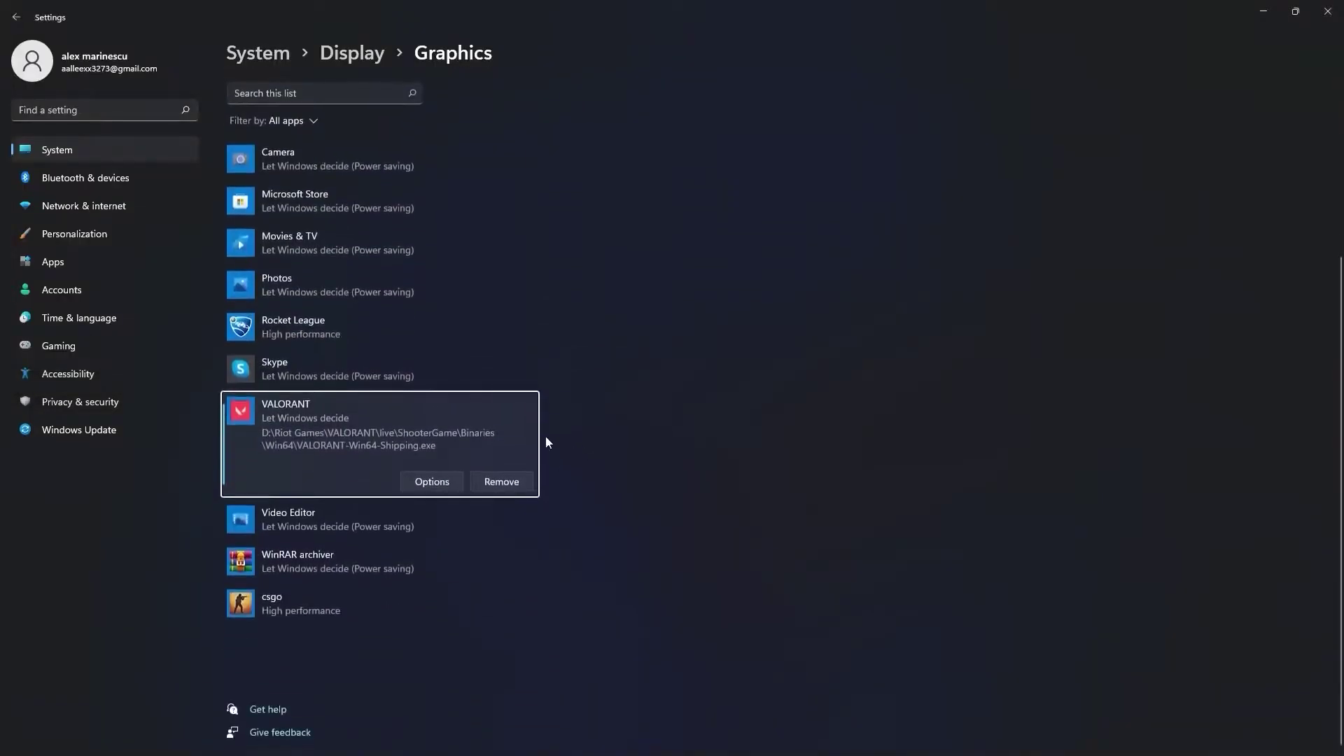
click(434, 480)
click(552, 393)
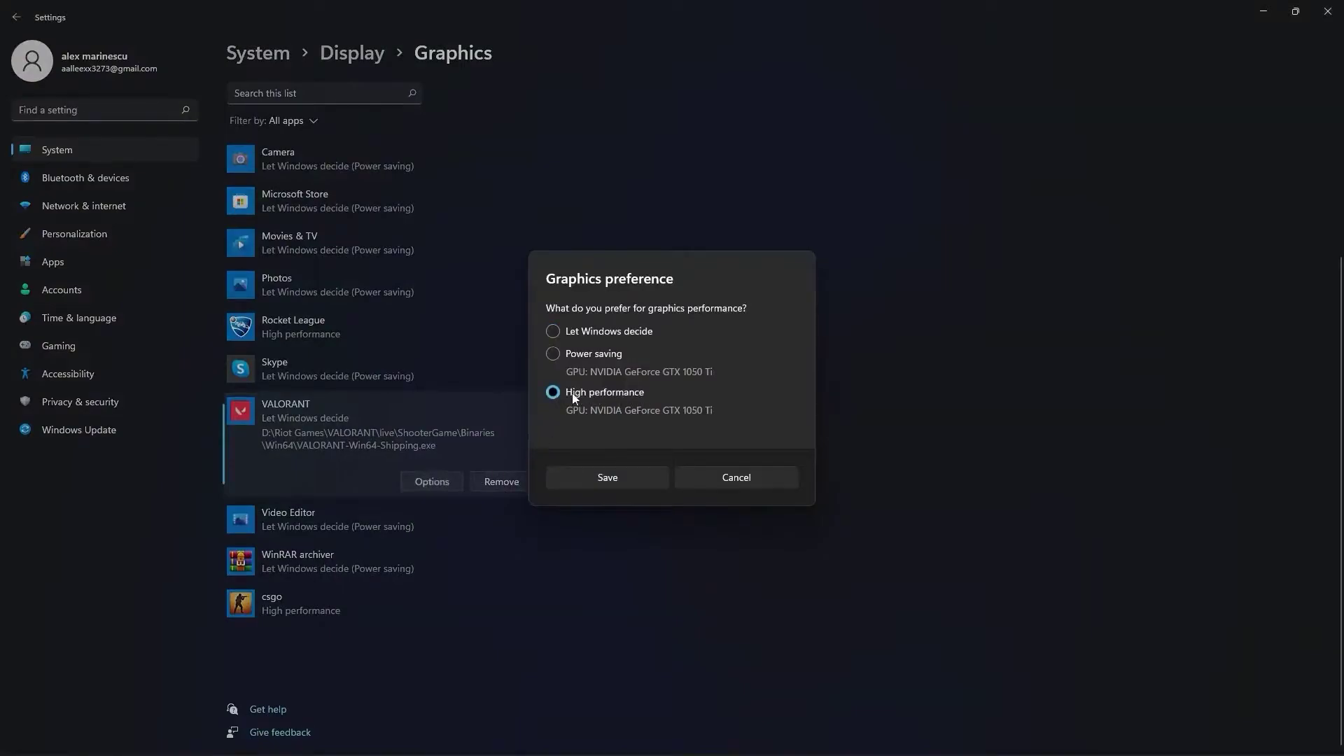
click(617, 482)
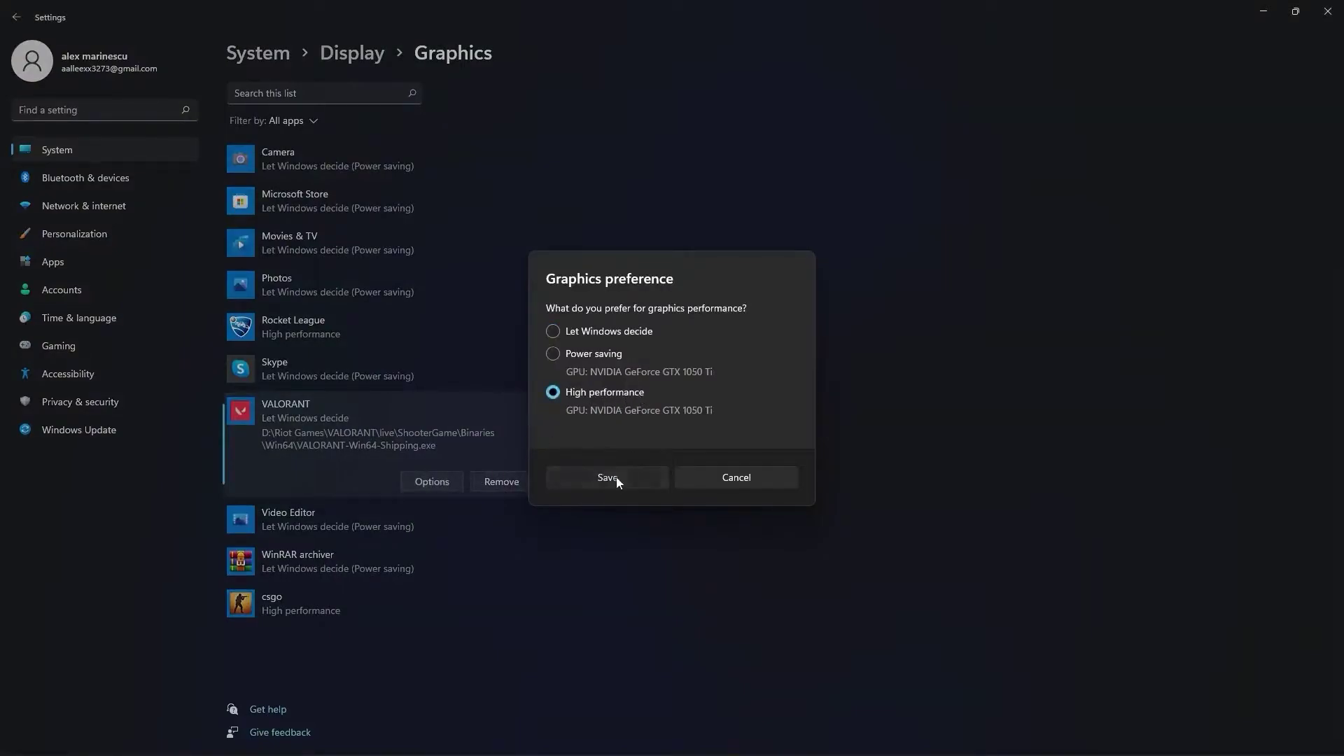
Step: Relaunch Settings from the Start menu and go to the Windows Update page
click(1327, 14)
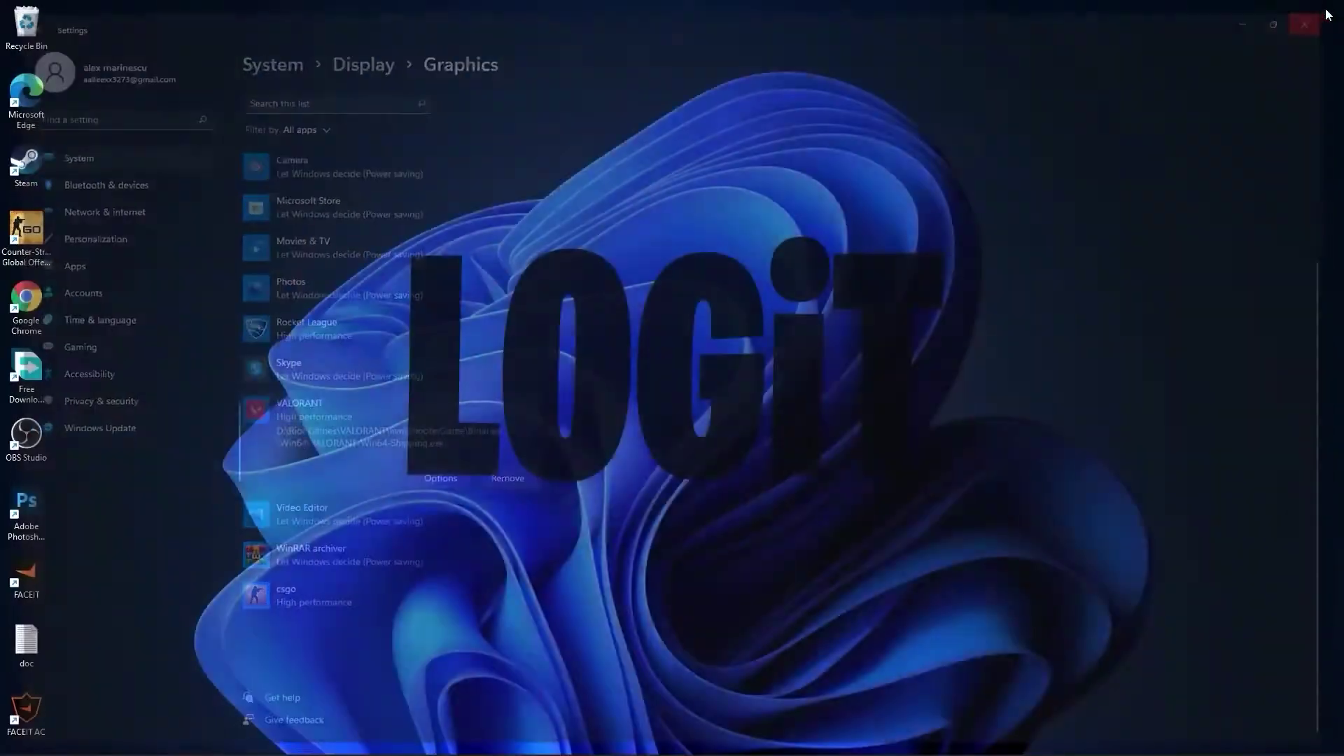
click(531, 741)
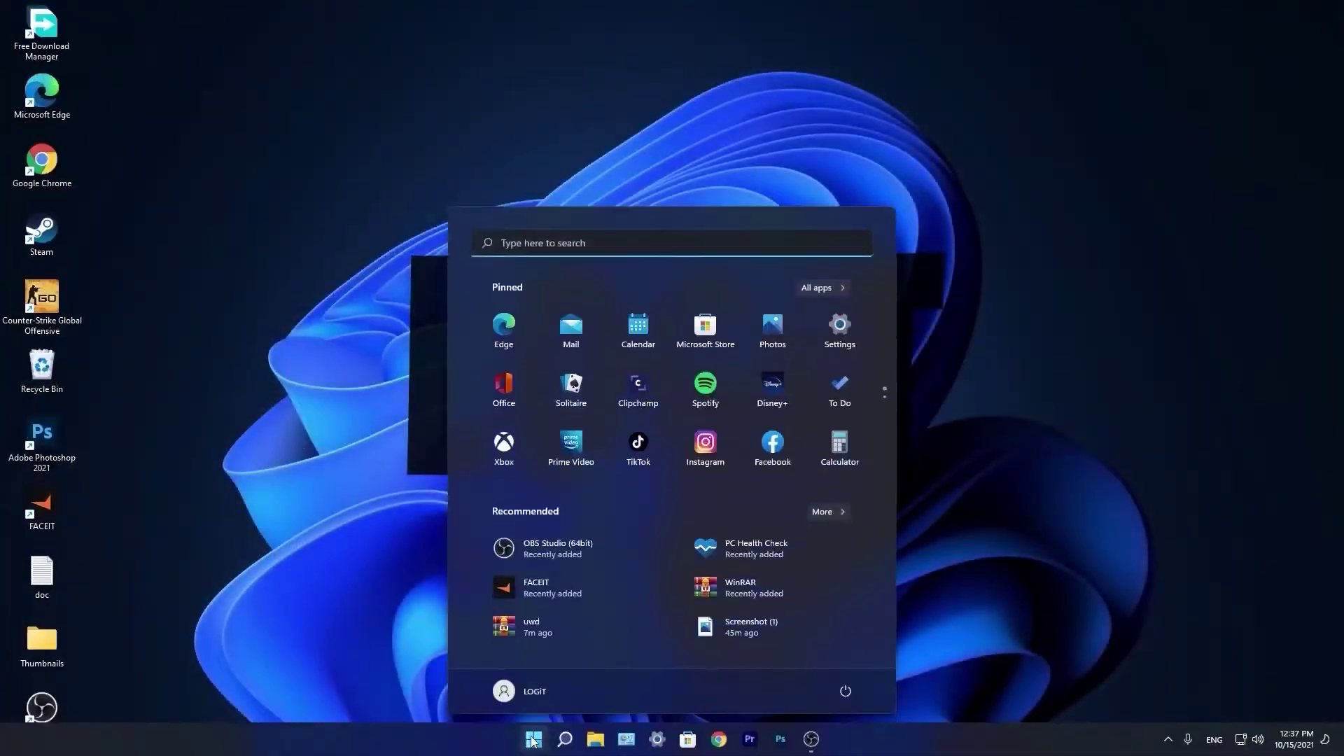
click(826, 337)
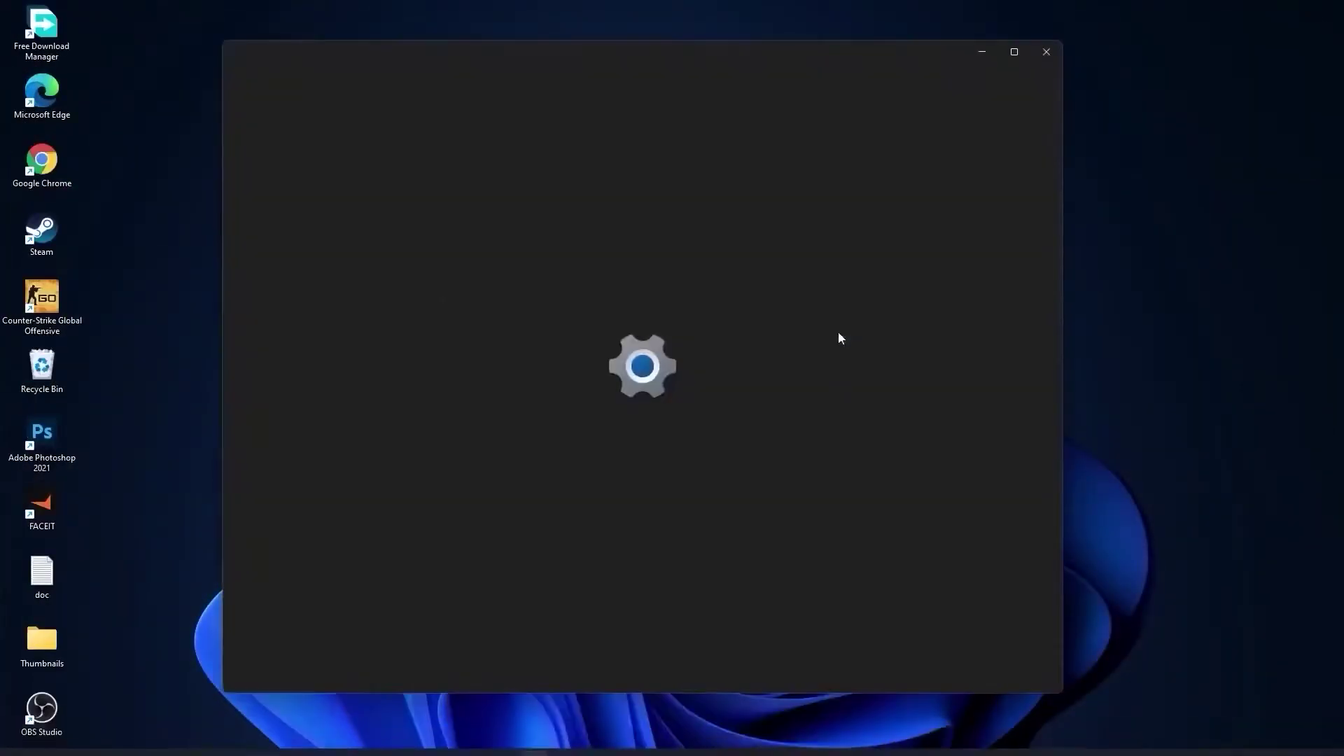
click(256, 472)
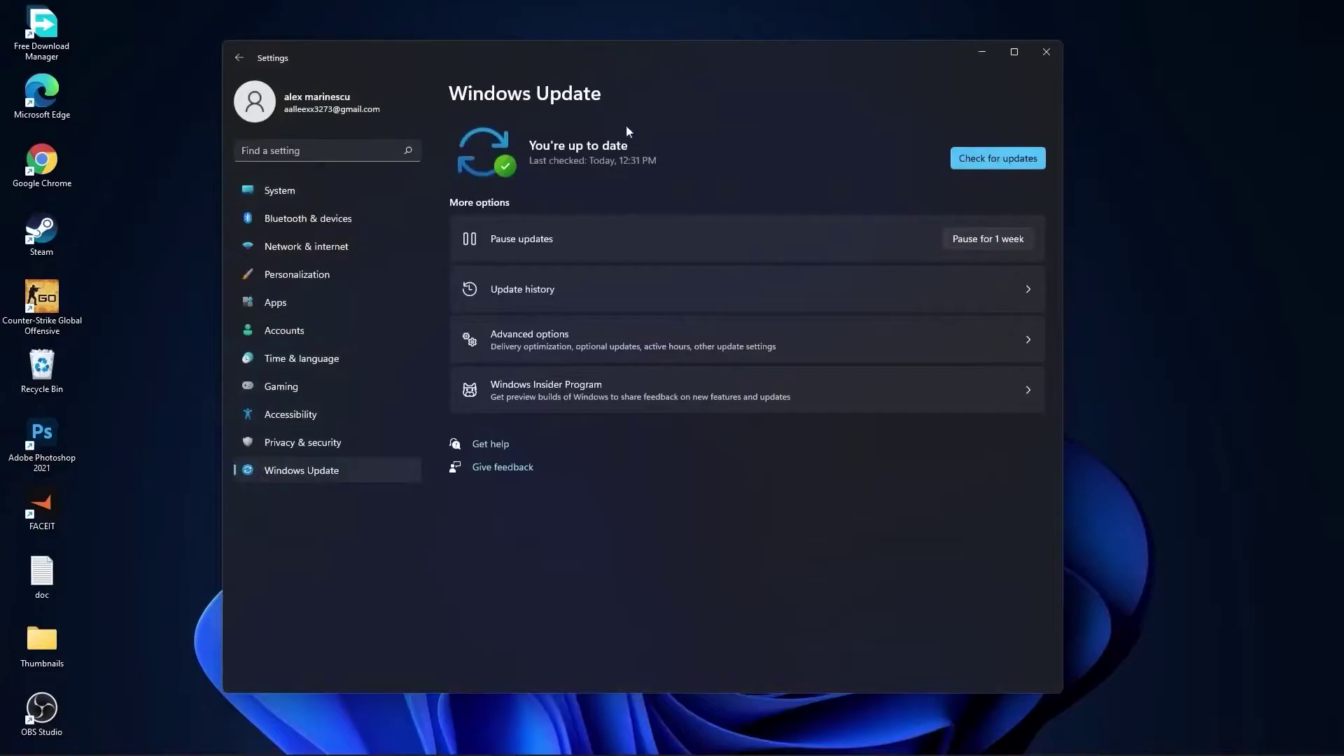
Step: In System > Display > Advanced display, keep the refresh rate at 74.97 Hz, then return to System
click(278, 190)
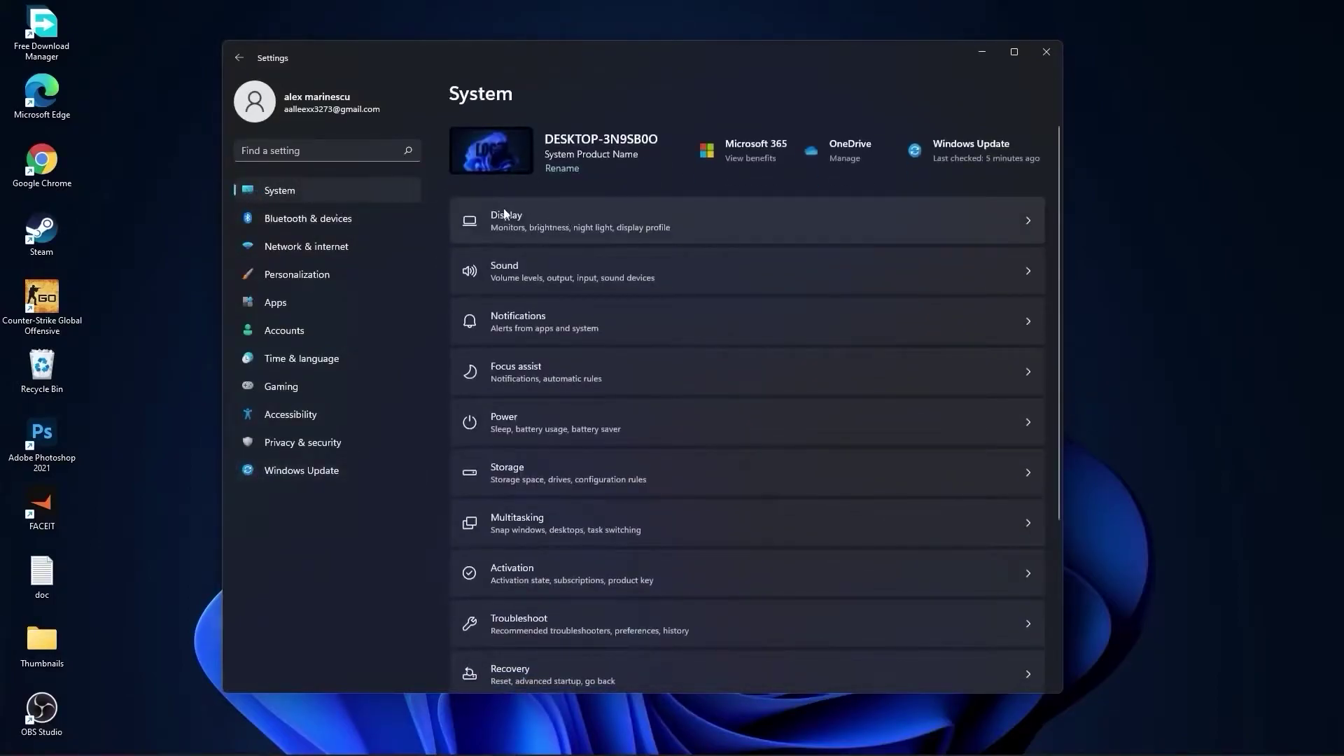
click(526, 217)
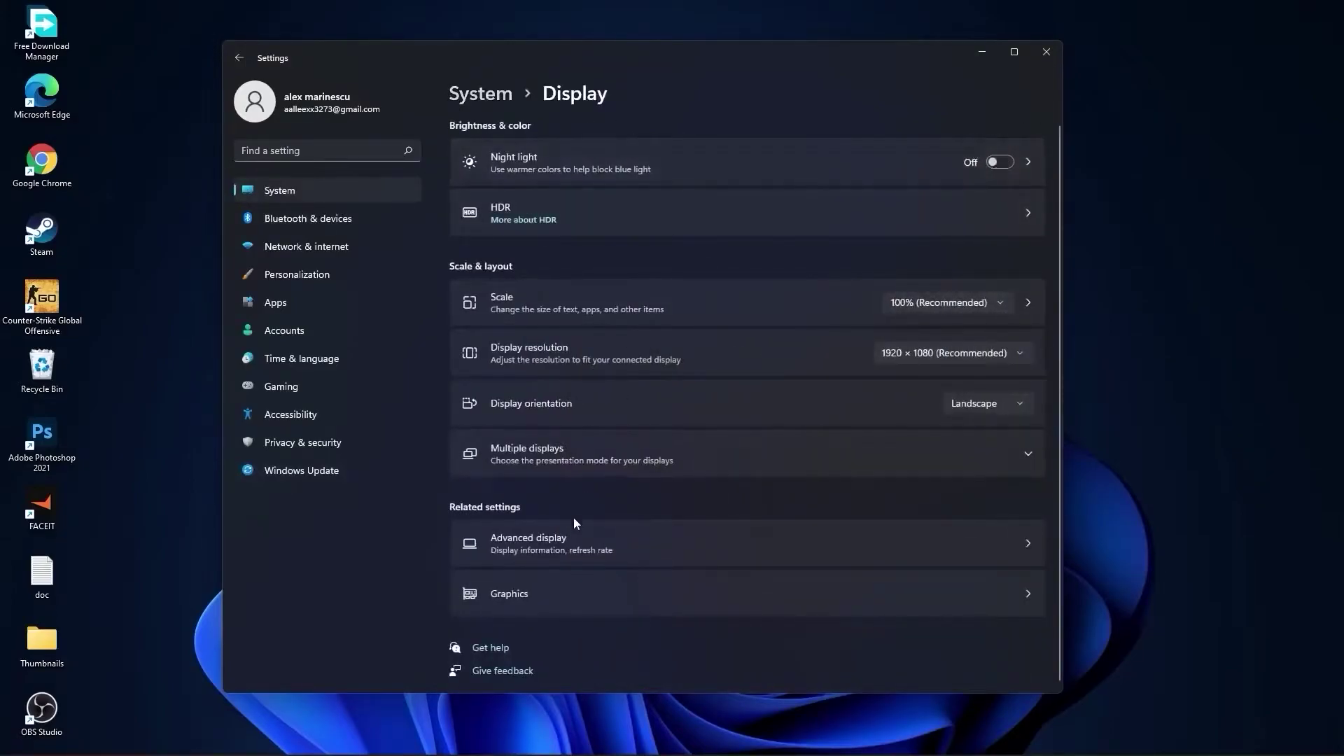
click(531, 543)
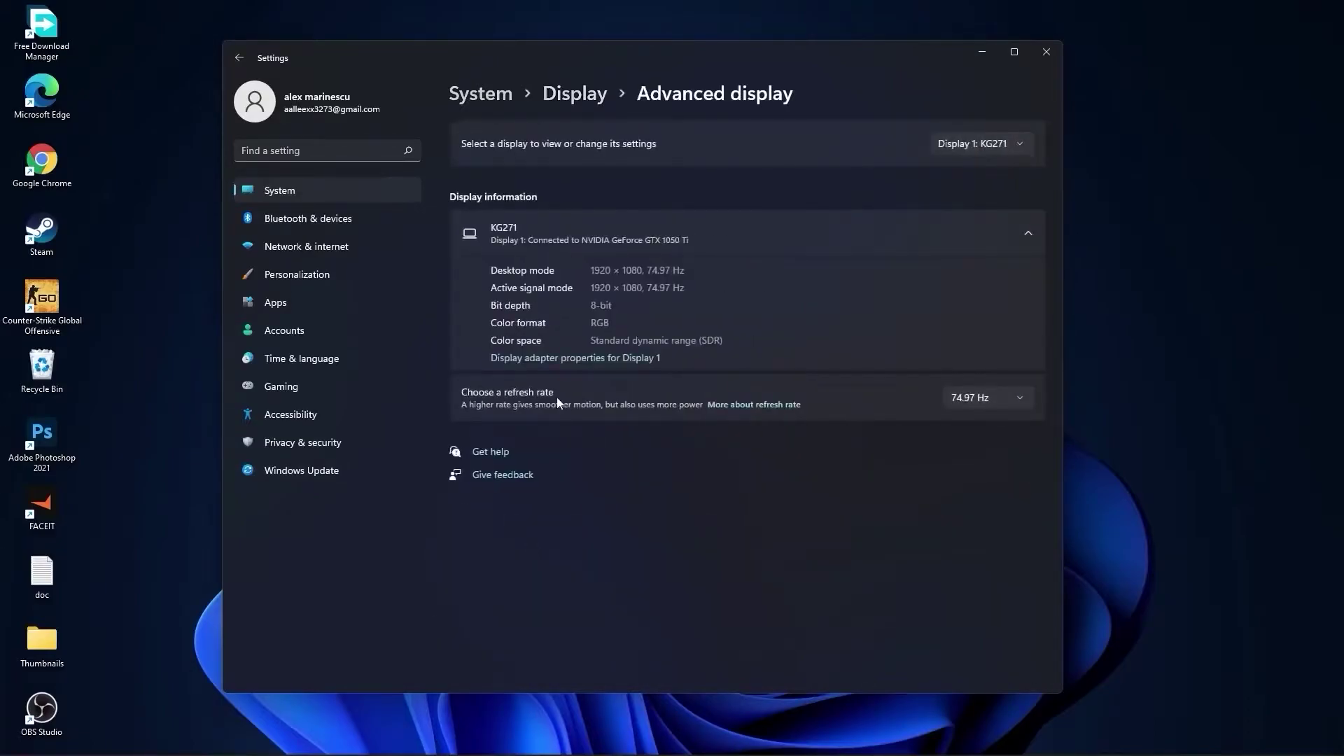
click(989, 396)
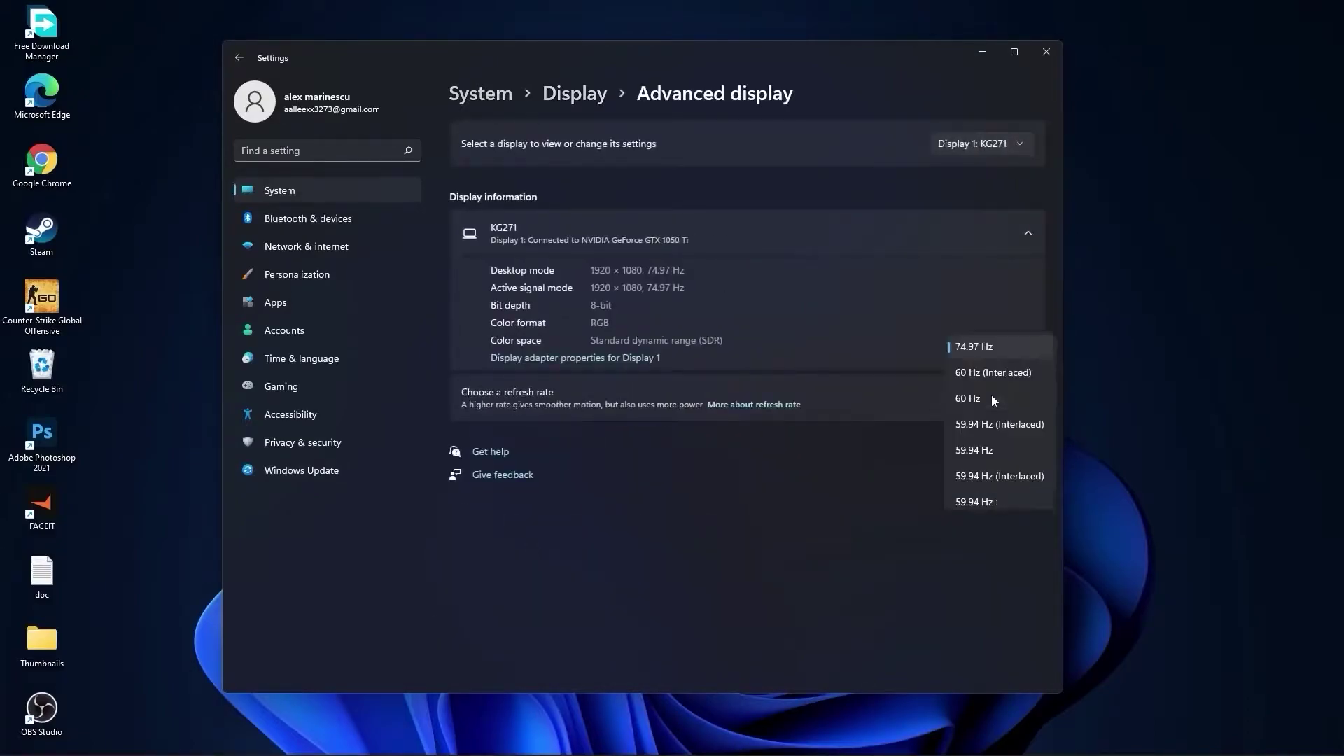
click(970, 348)
click(480, 94)
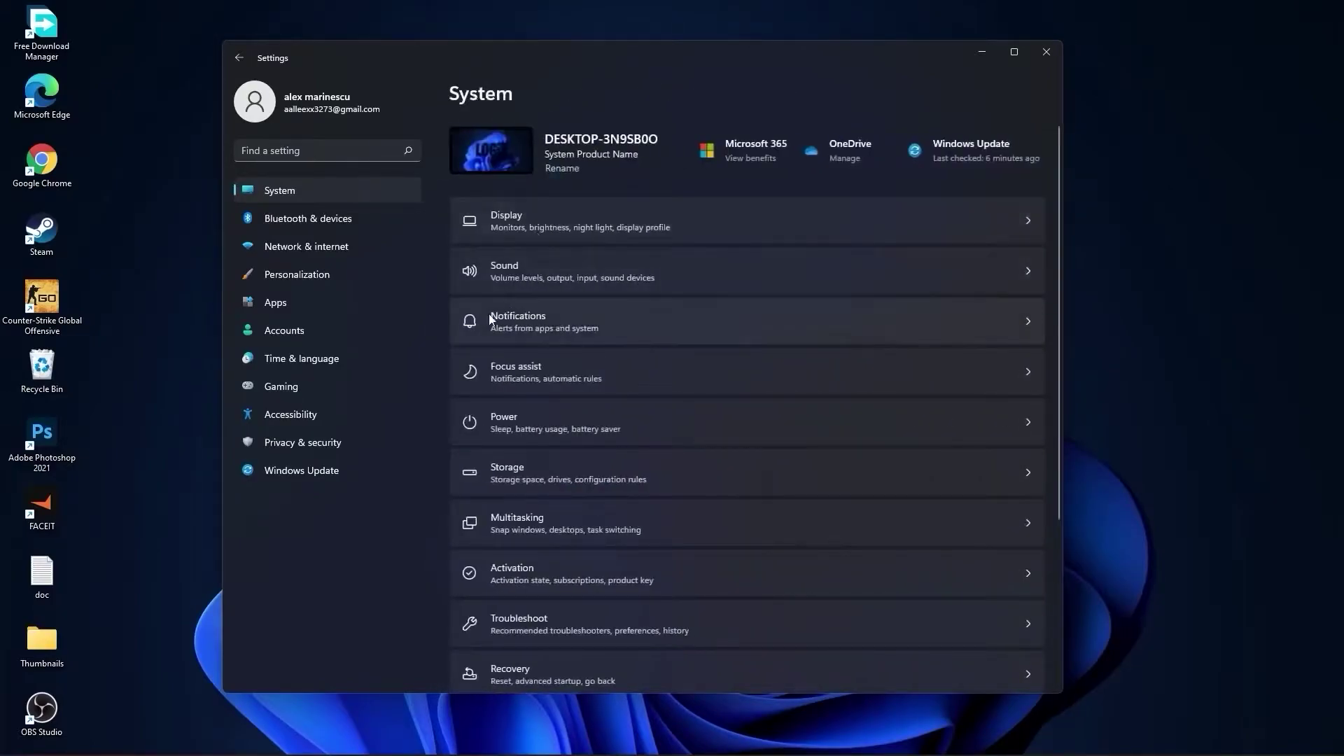
click(523, 324)
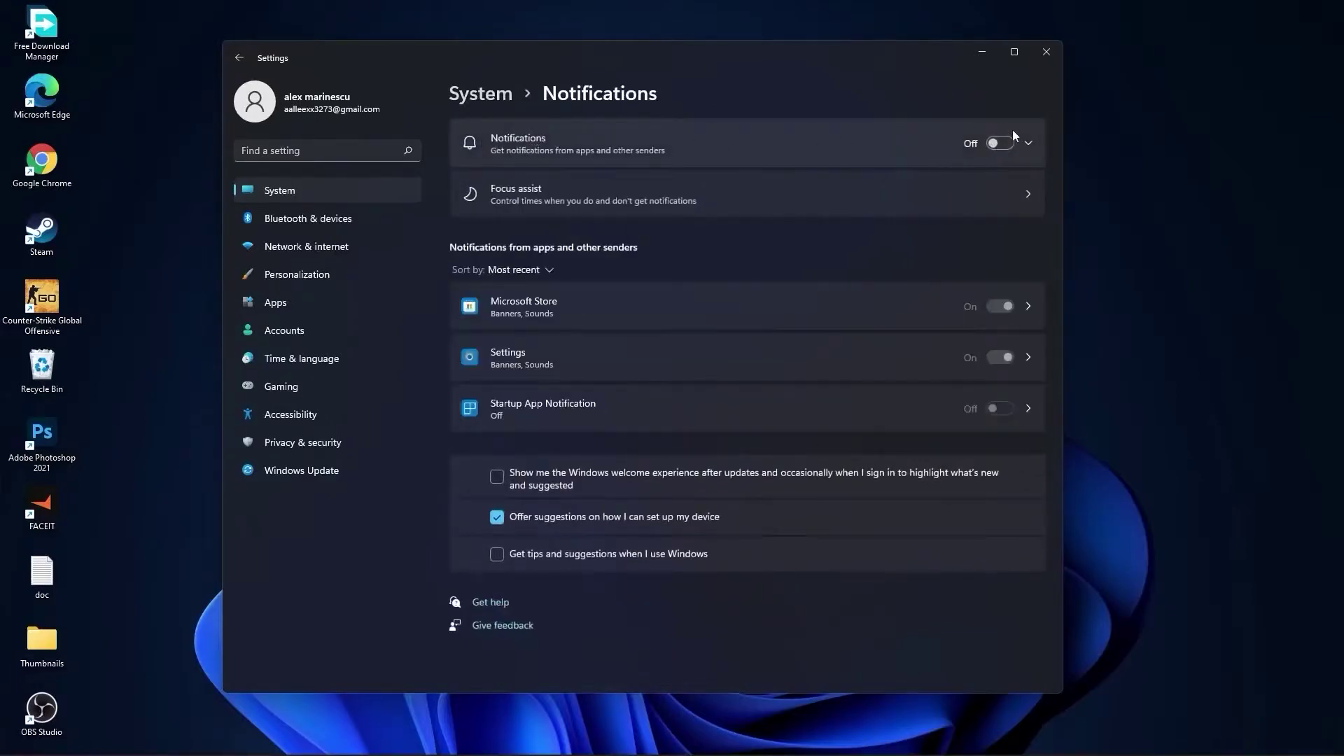
click(480, 93)
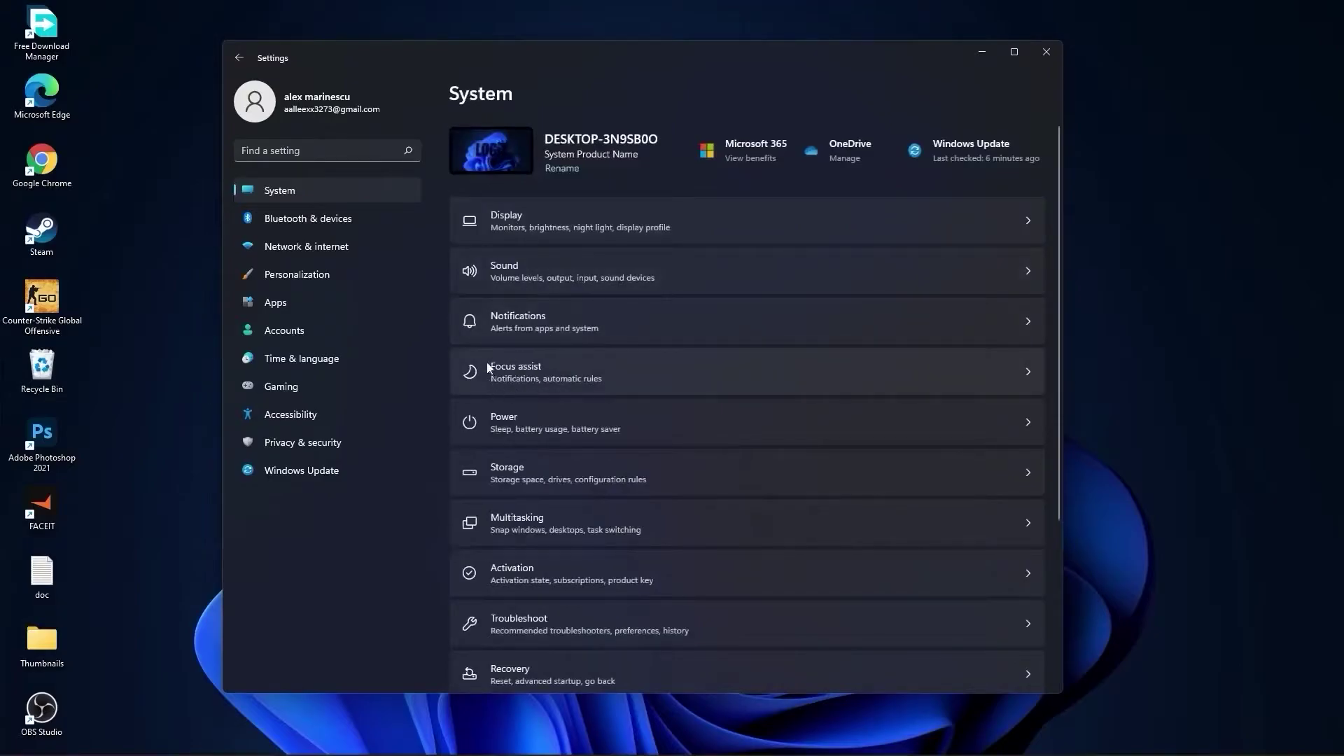
click(510, 364)
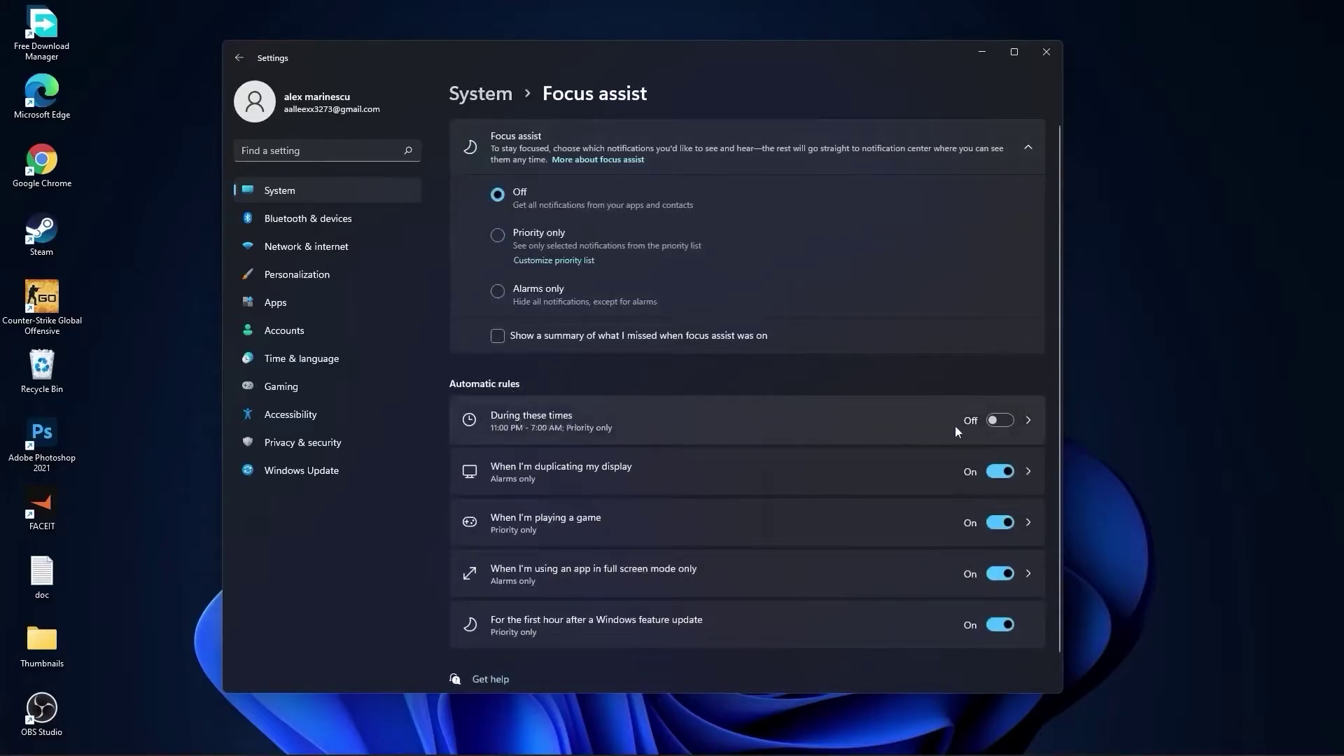
click(490, 95)
Step: Set the Power mode to Best performance
click(527, 433)
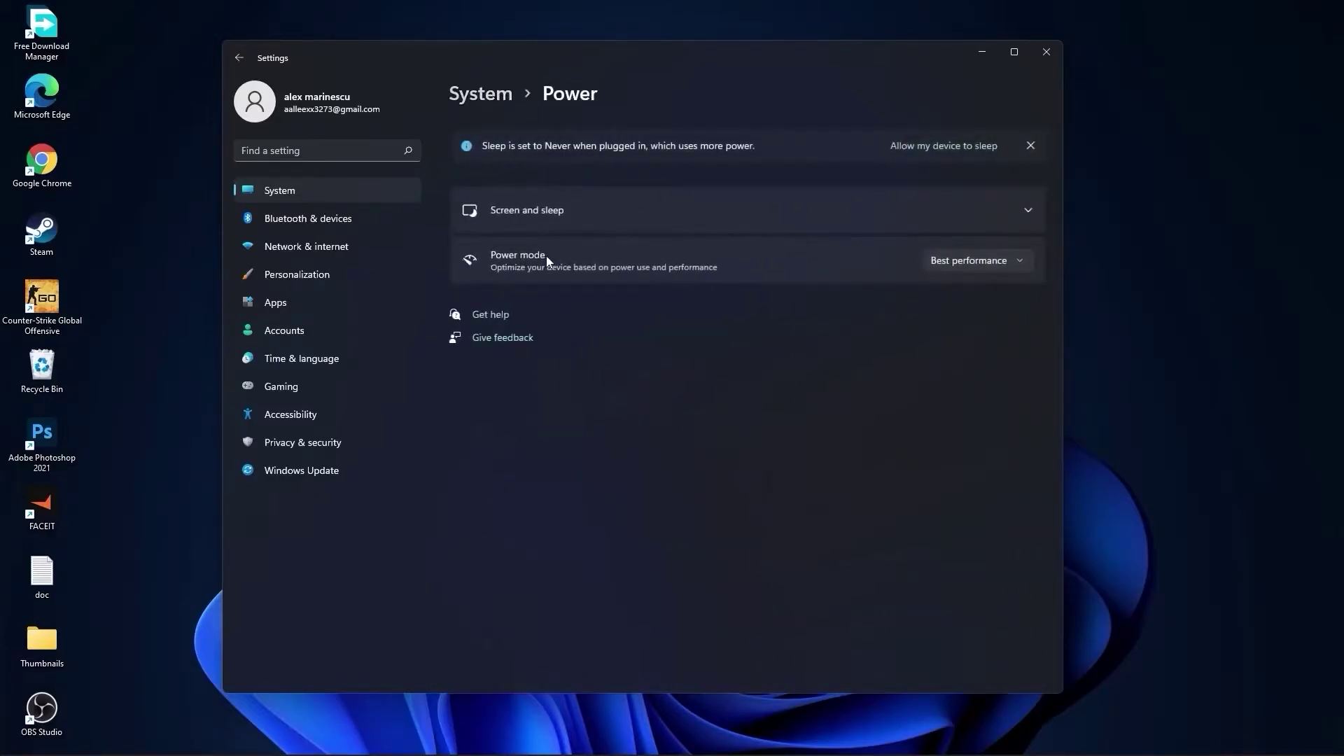
click(961, 262)
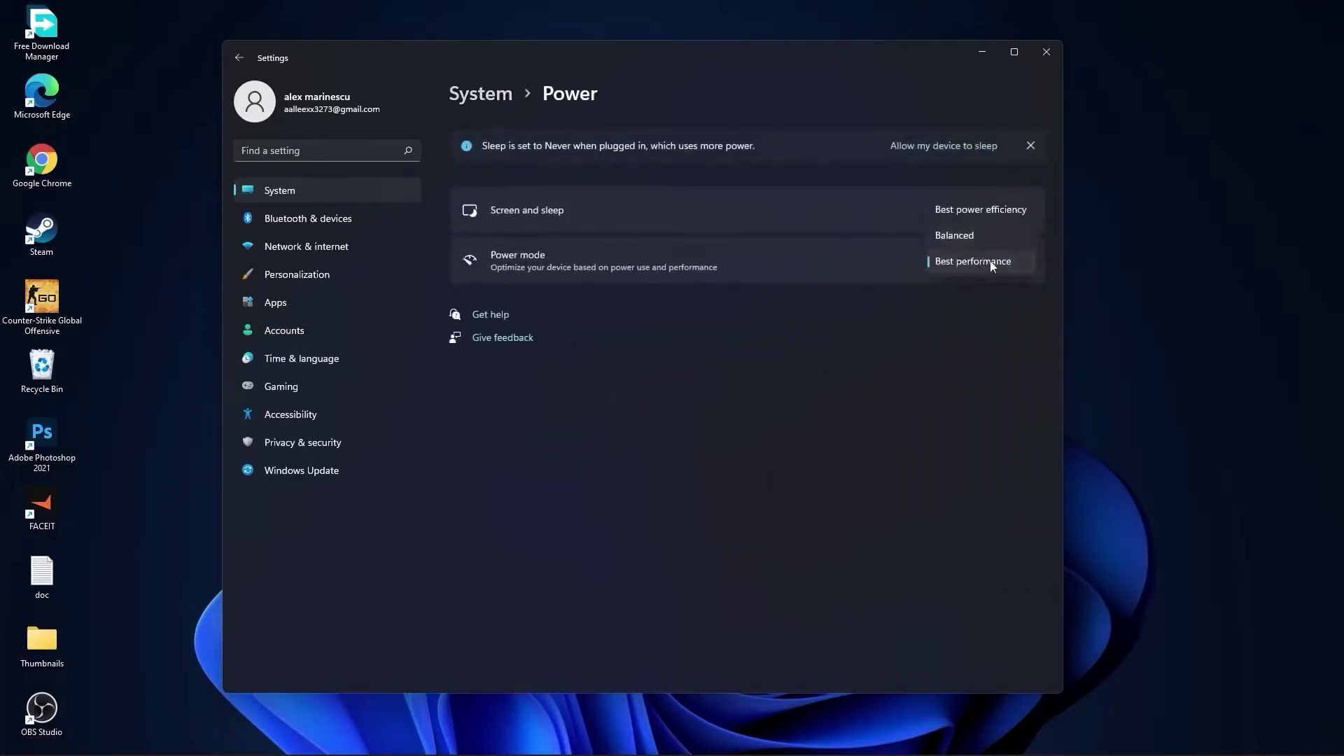
click(977, 265)
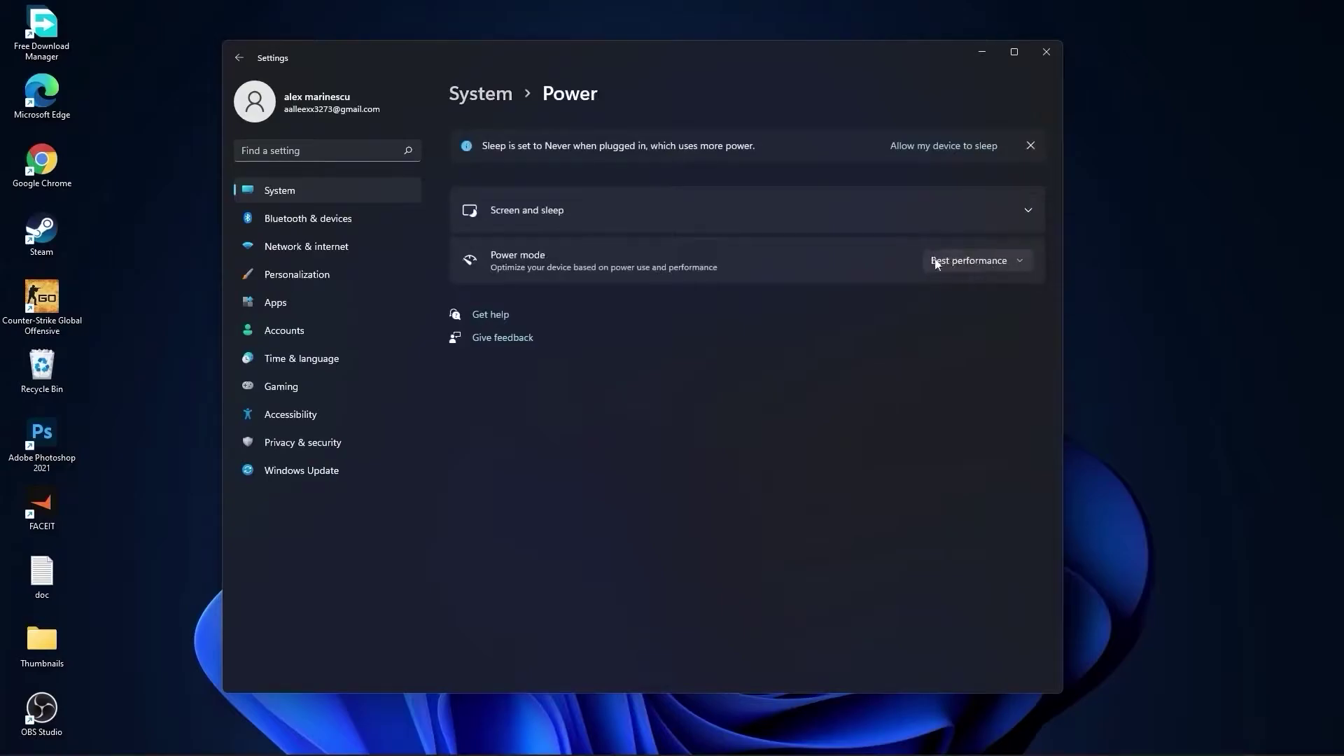
Step: Go back to System and view the Storage usage page
click(477, 97)
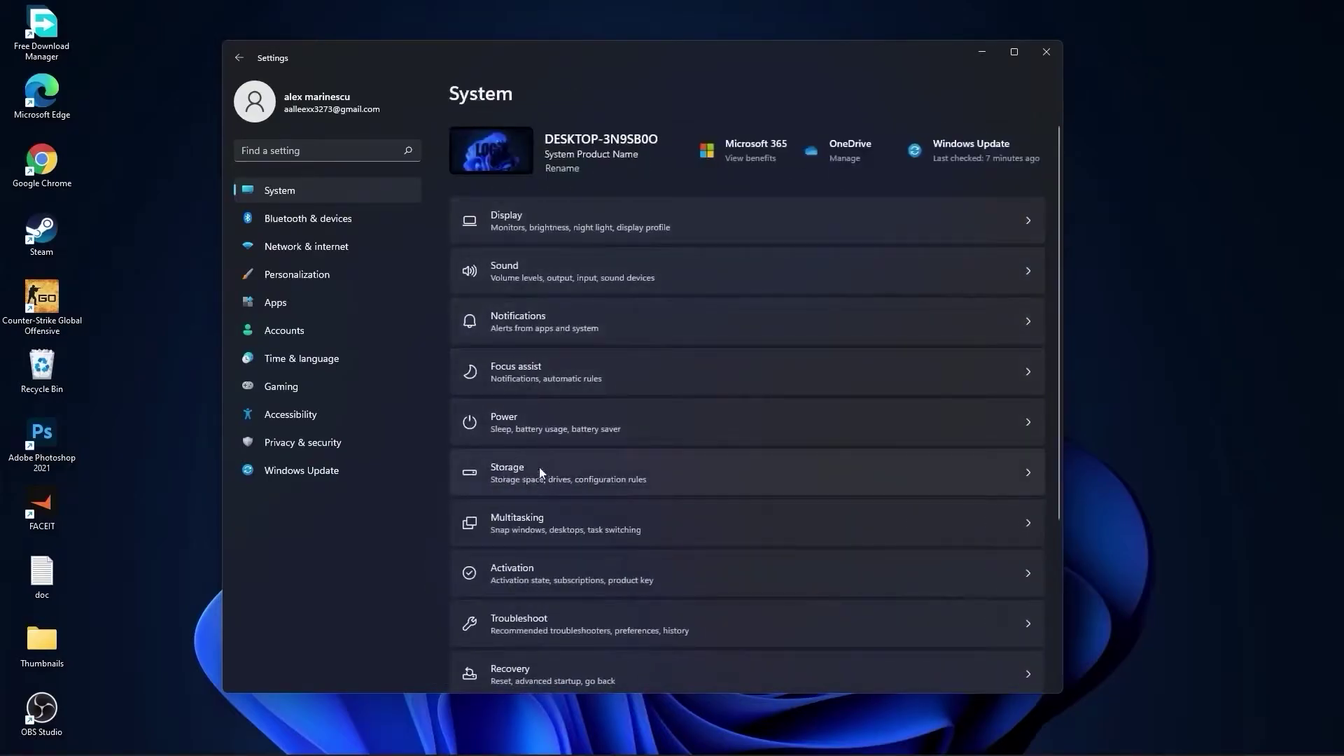
click(519, 471)
scroll(532, 483, down, 3)
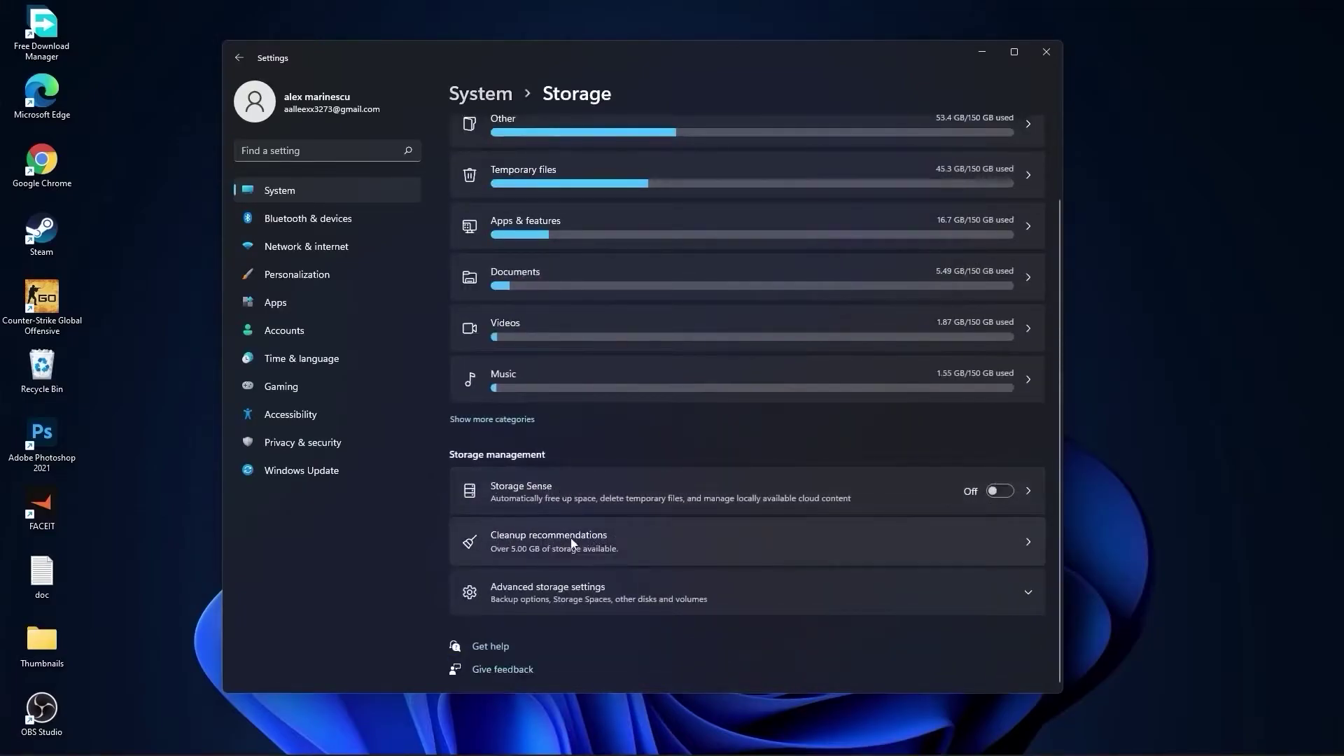
Step: Delete Downloads and previous Windows installations via Cleanup recommendations (45.3 GB), then return to System
click(548, 536)
click(501, 201)
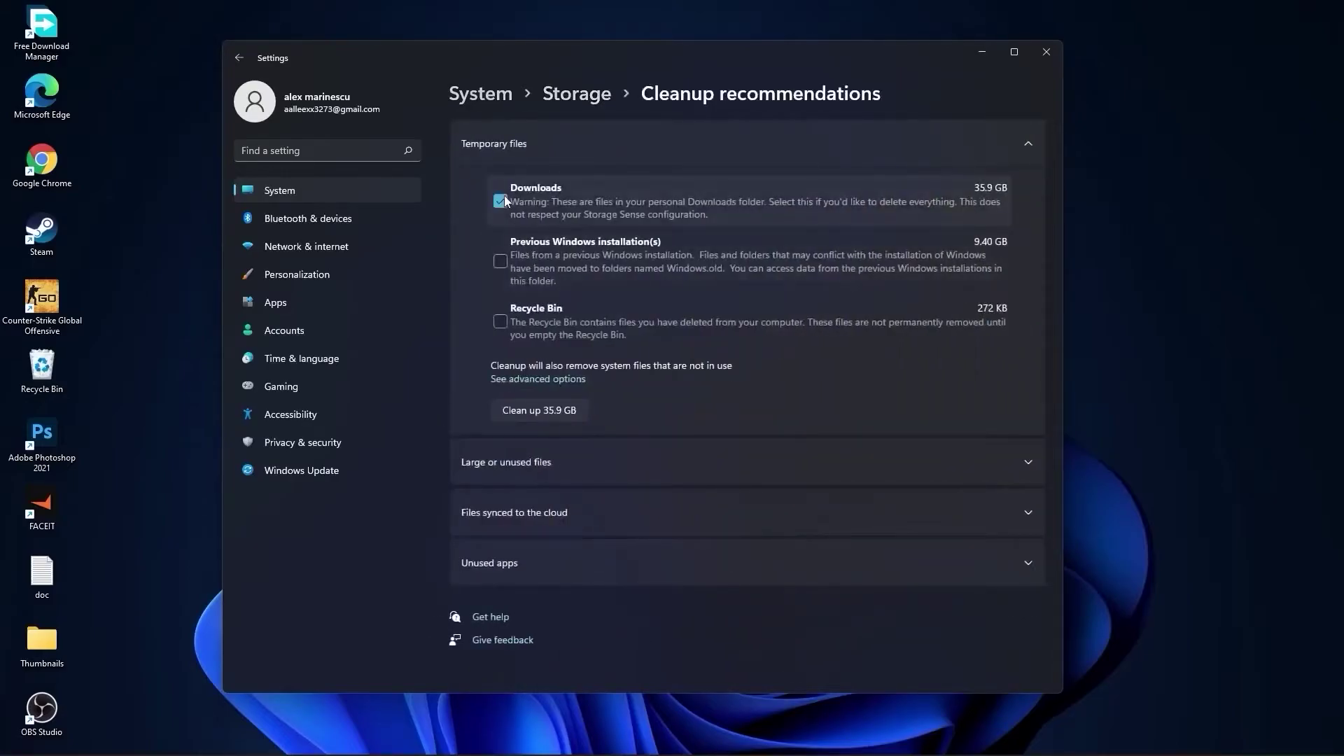
click(500, 260)
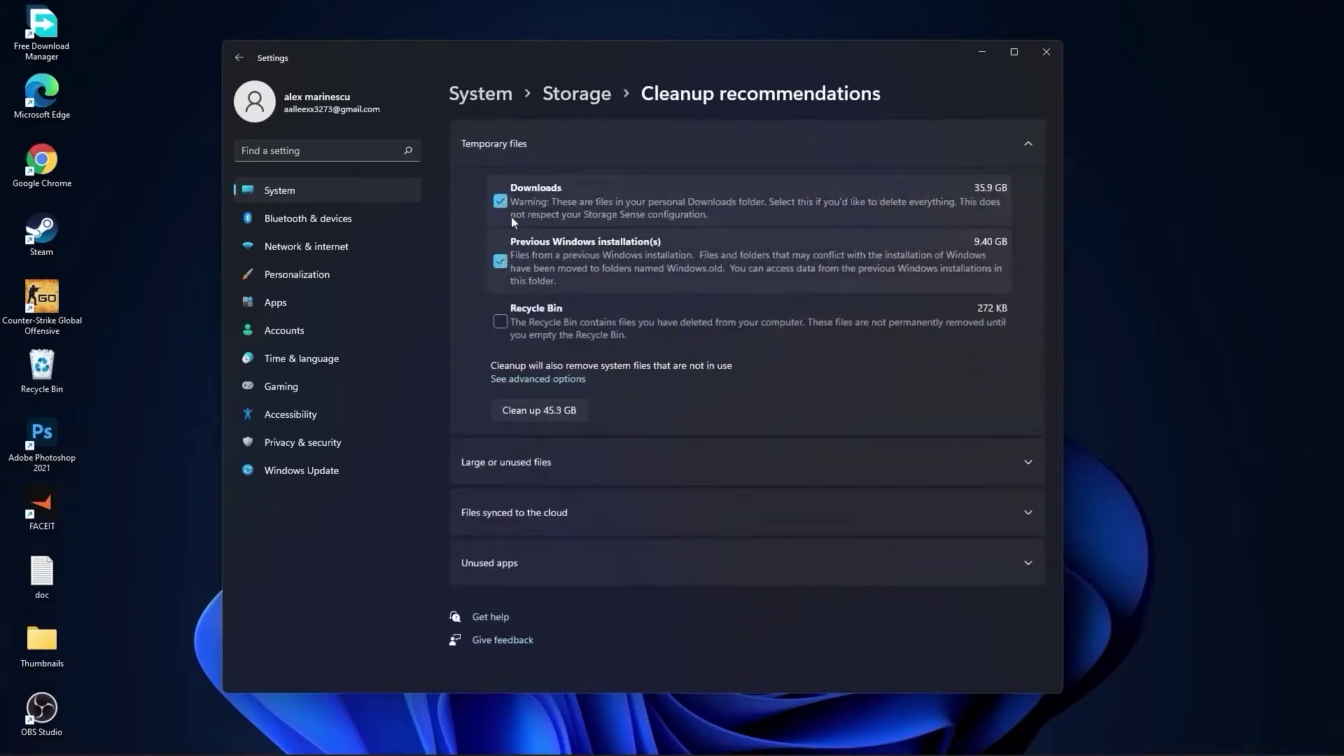
click(534, 412)
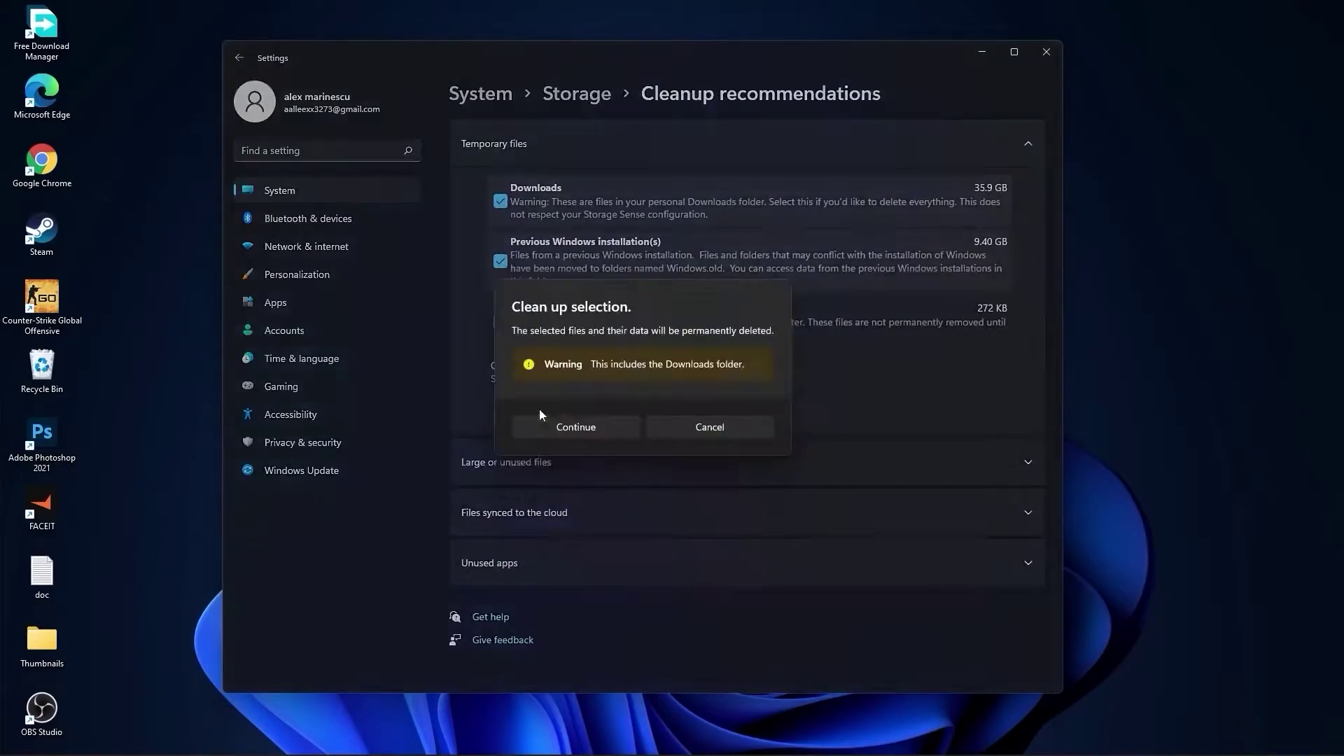
click(576, 427)
click(482, 98)
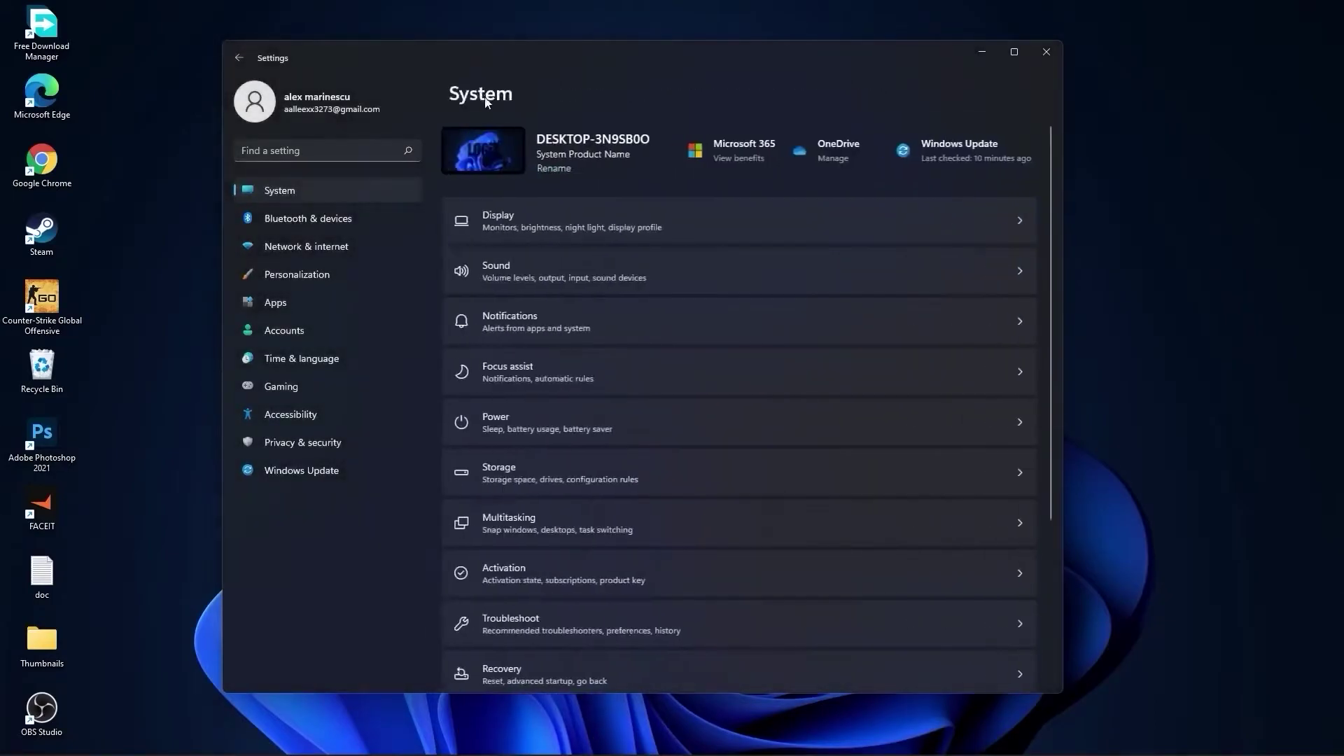
Step: Check that snap windows are off on the Multitasking page
click(527, 529)
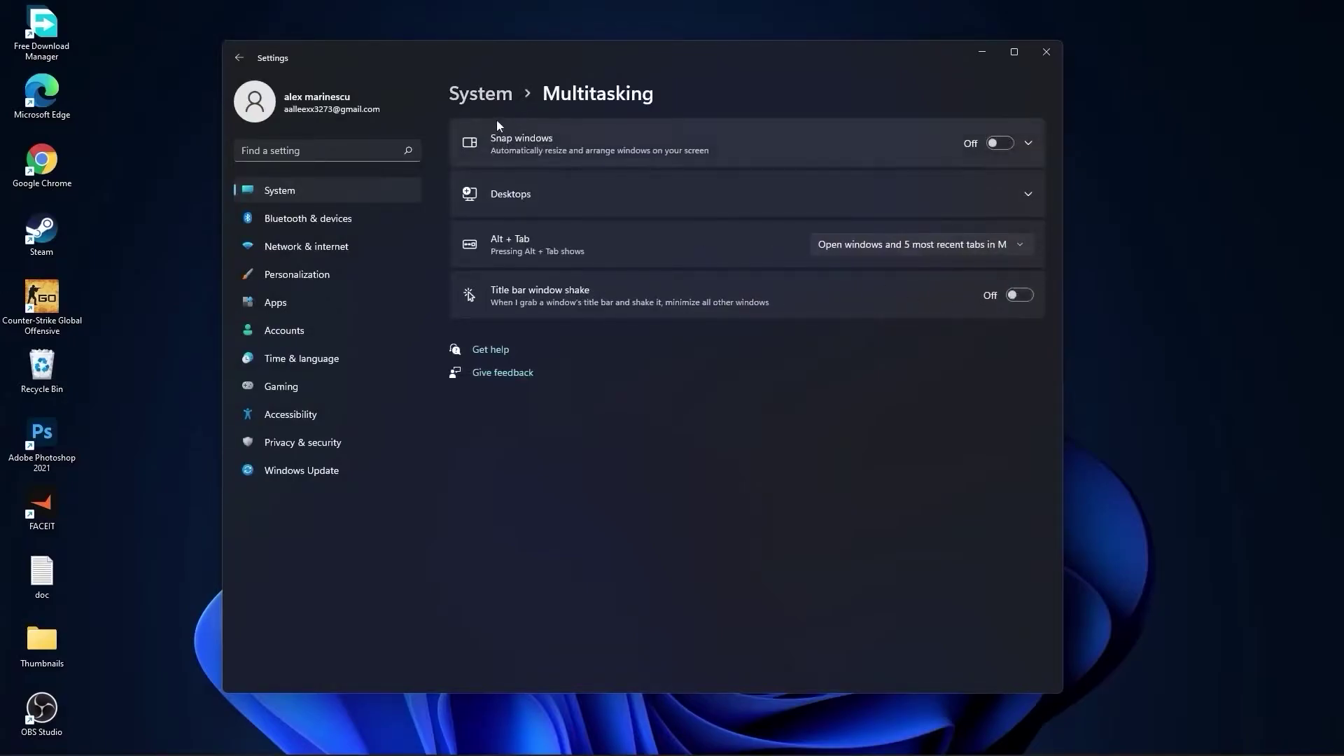
click(485, 102)
scroll(728, 475, down, 5)
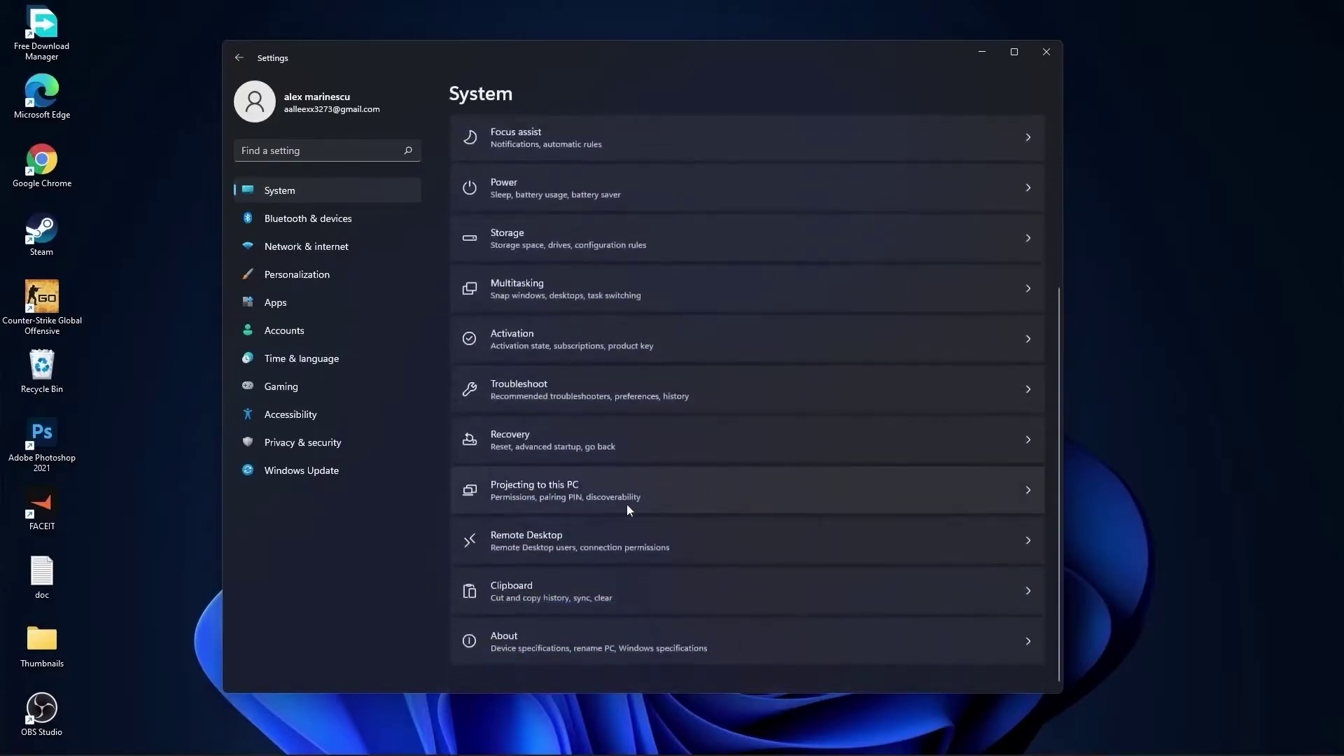
Step: Verify Remote Desktop and Clipboard history are off, then go to Personalization
click(532, 546)
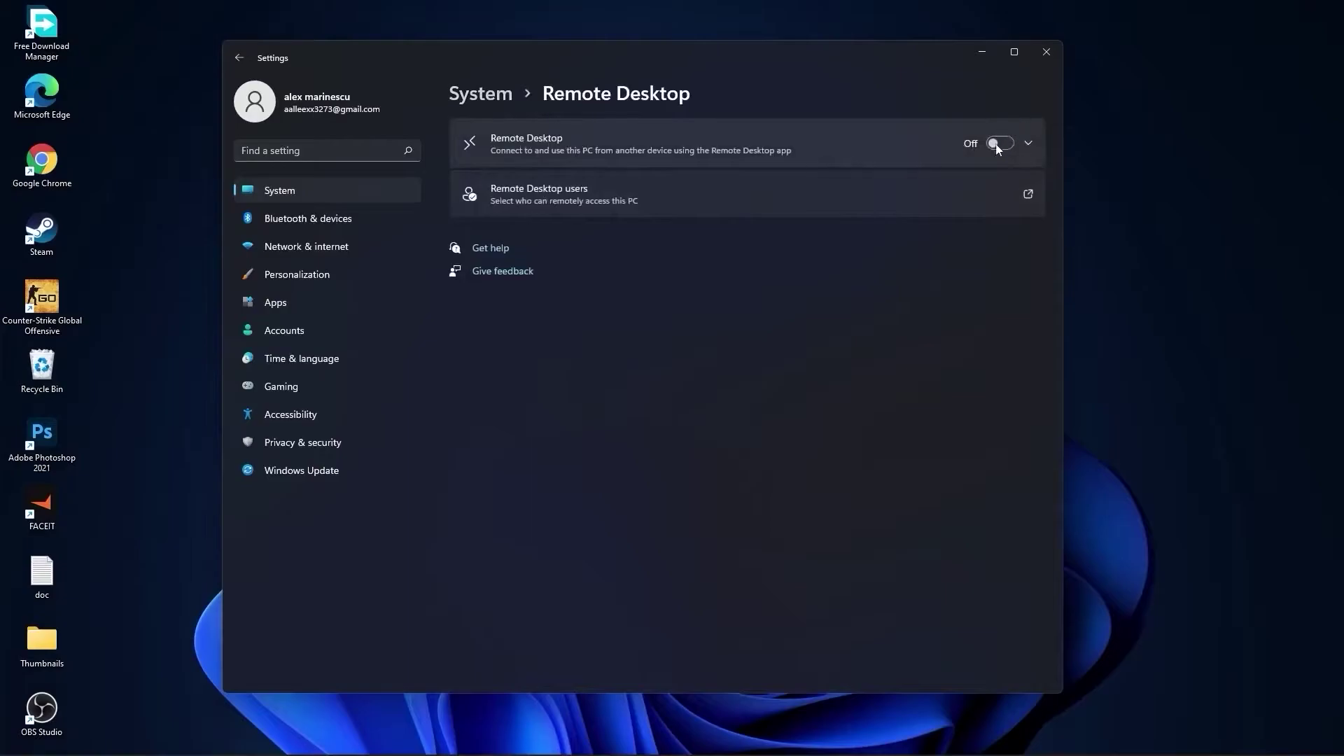
click(494, 96)
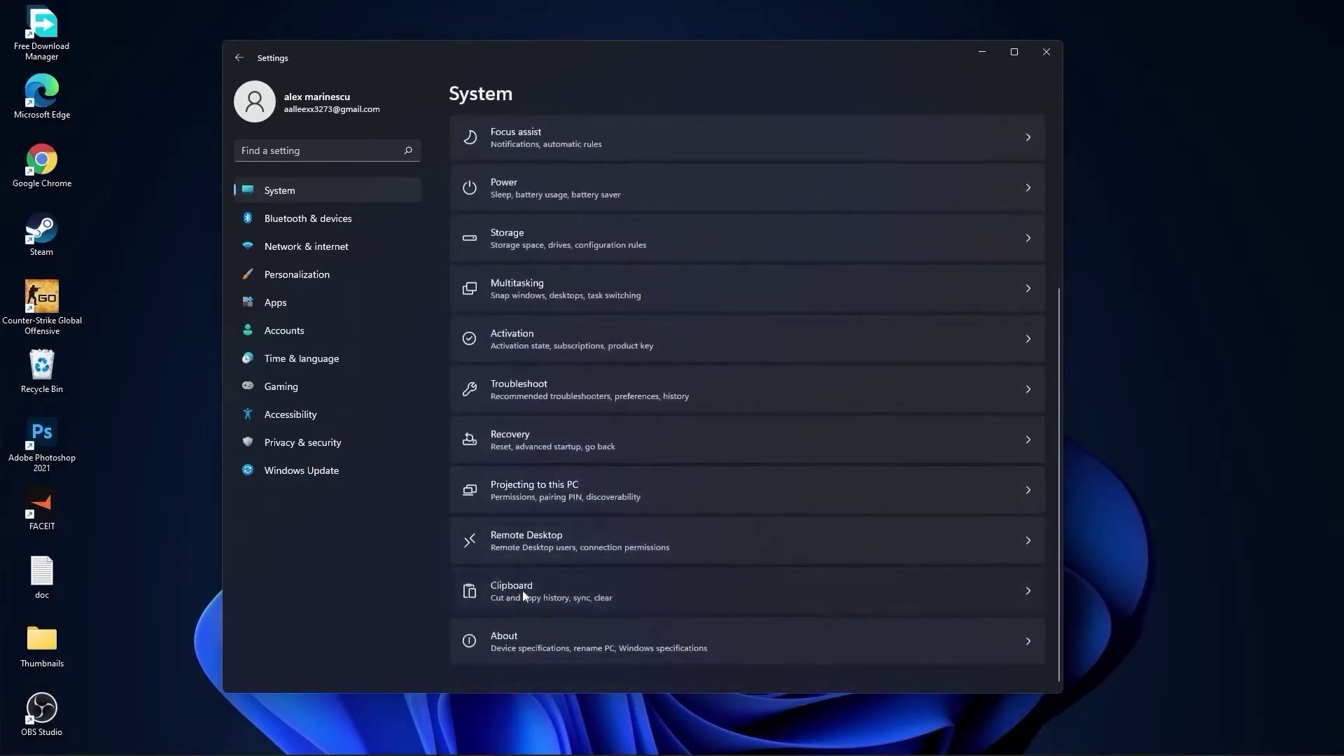
click(522, 590)
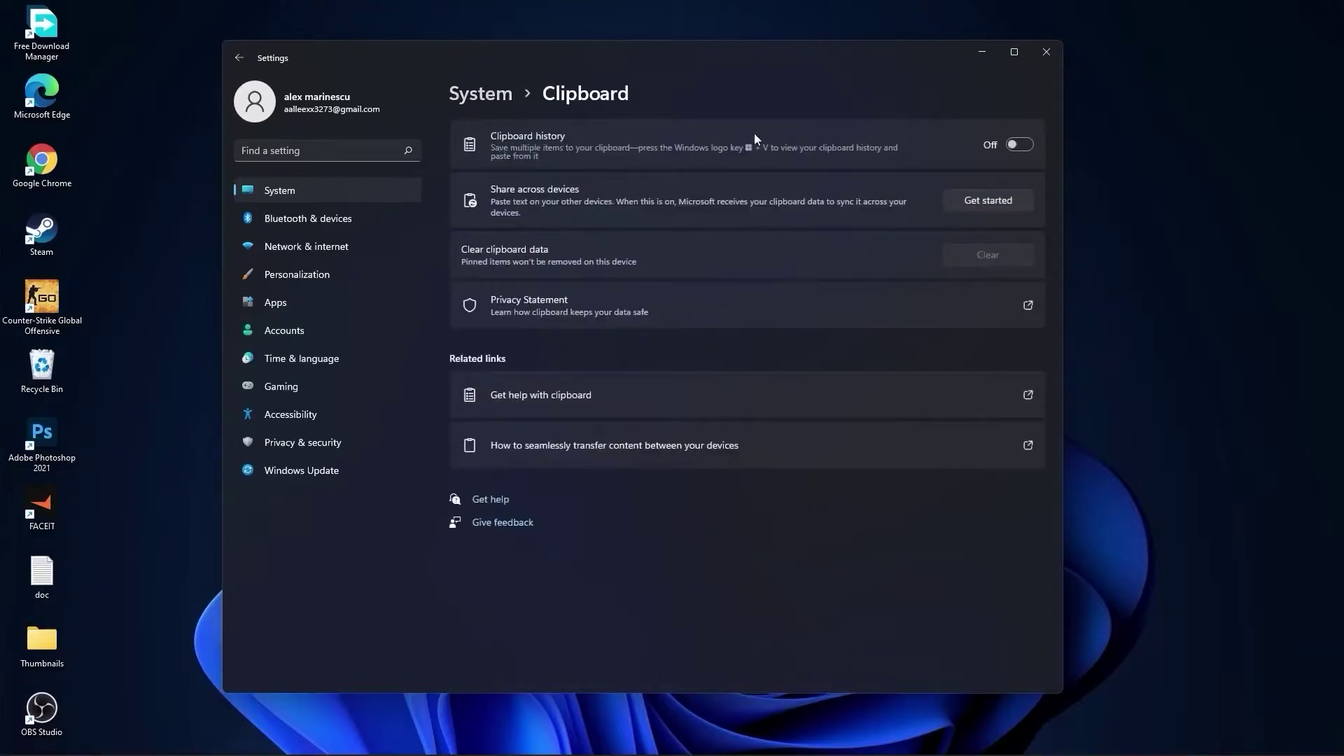
click(484, 94)
click(313, 280)
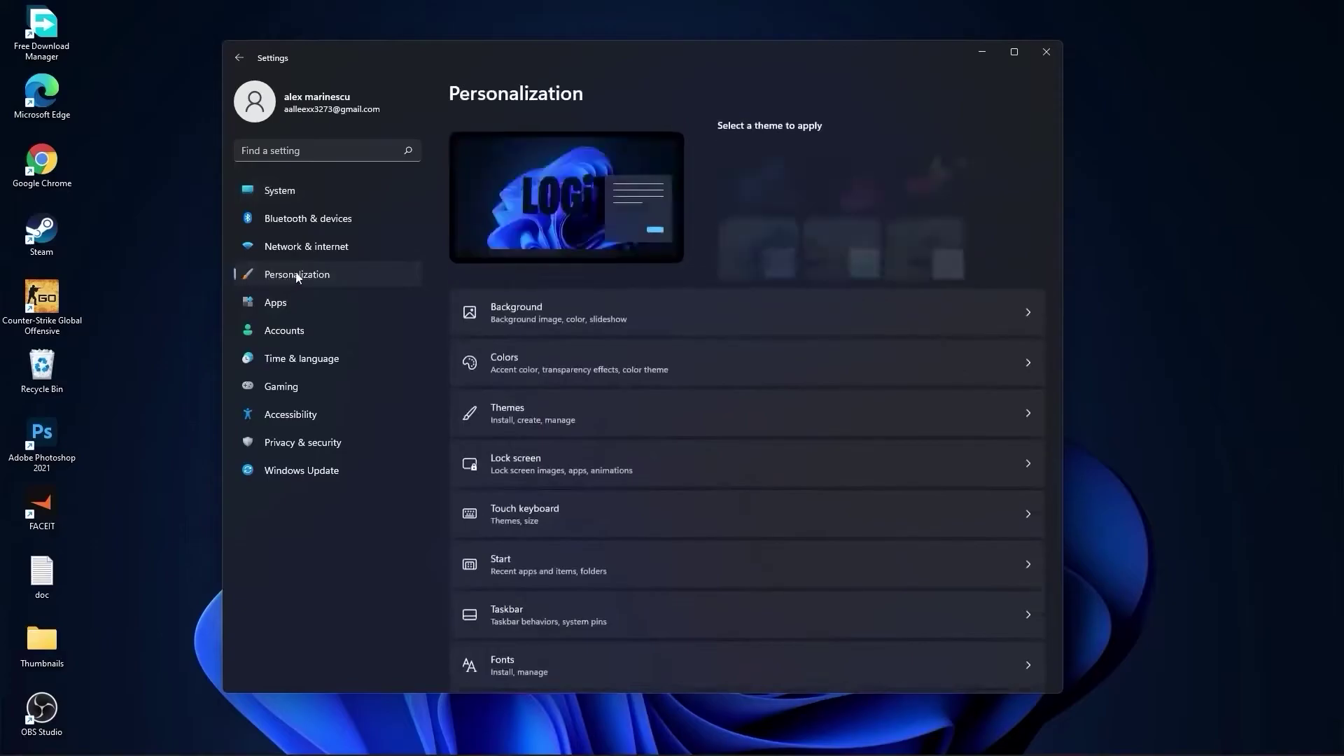
Step: Leave the Background type set to Picture and go to the Apps settings
click(526, 314)
click(968, 287)
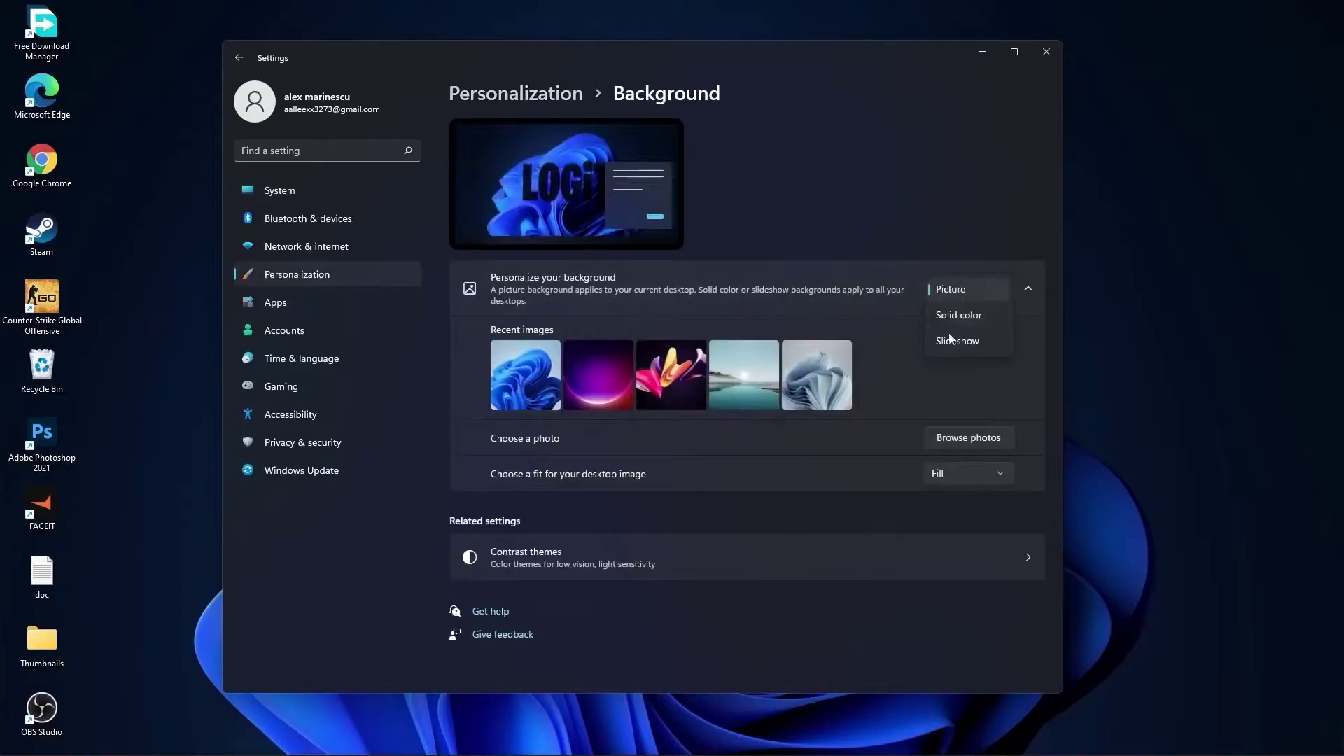
click(975, 360)
click(275, 302)
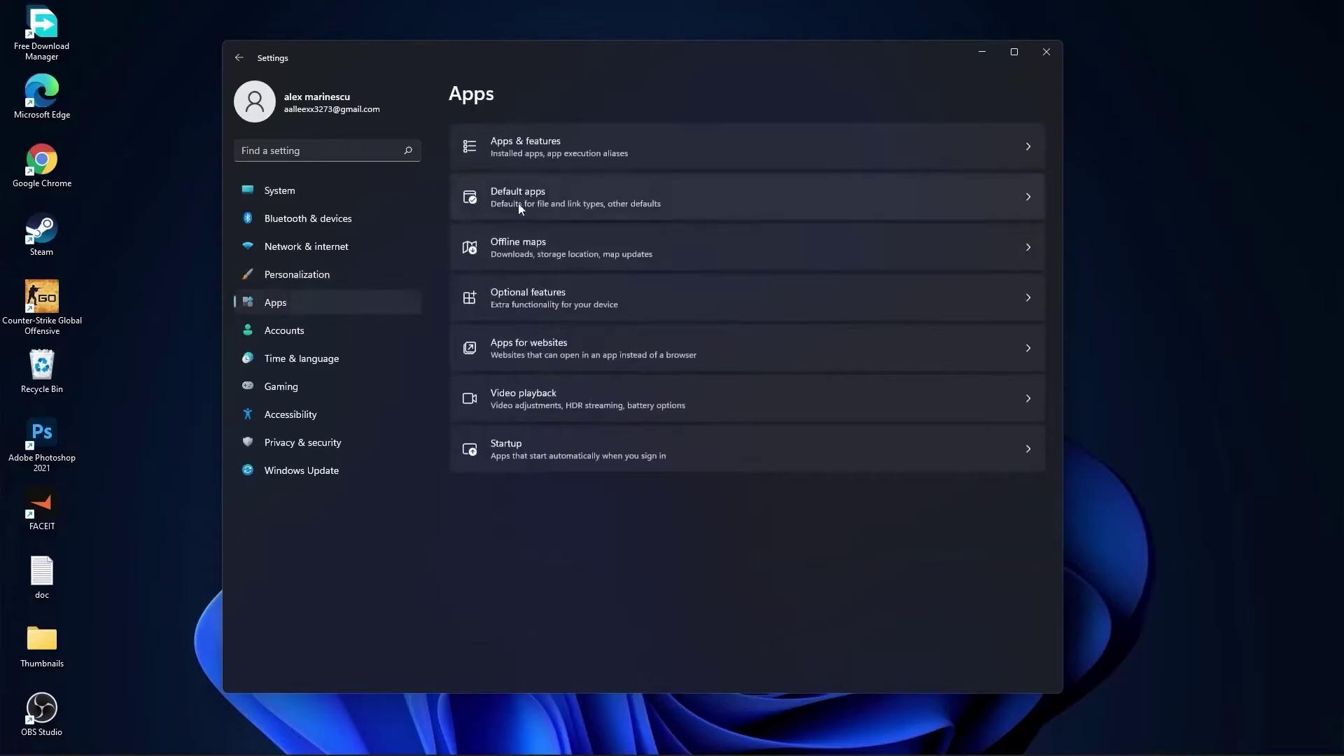
Step: Browse the 73 installed apps and view Adobe Photoshop 2021's actions without removing anything, then go to Gaming
click(556, 145)
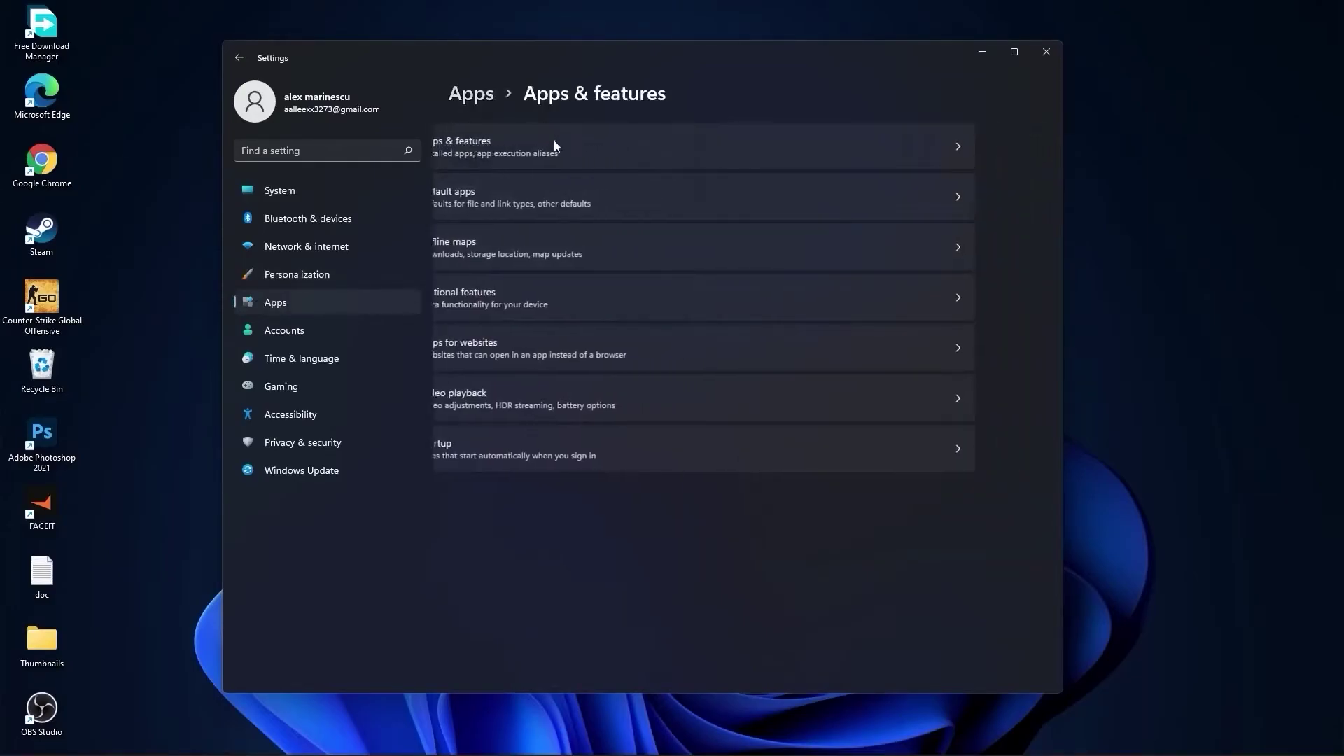
scroll(778, 488, down, 5)
scroll(777, 489, up, 5)
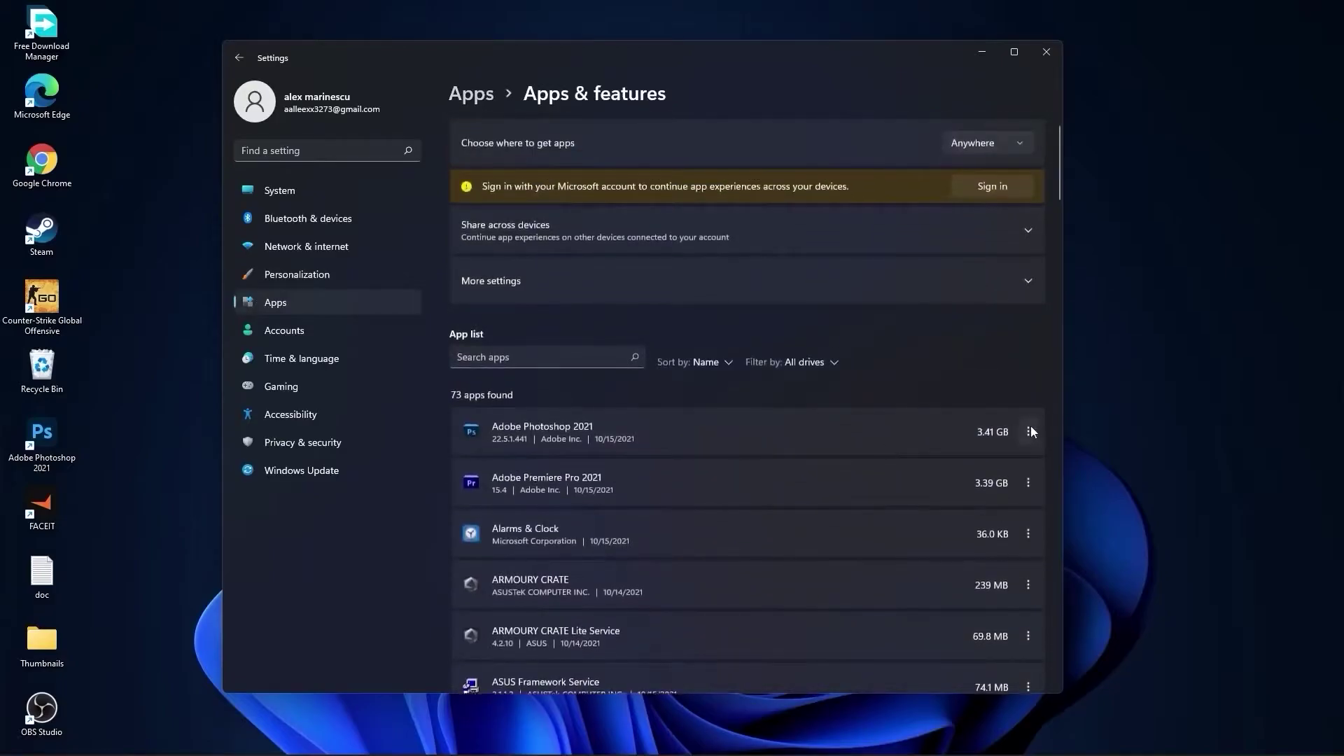
click(1025, 433)
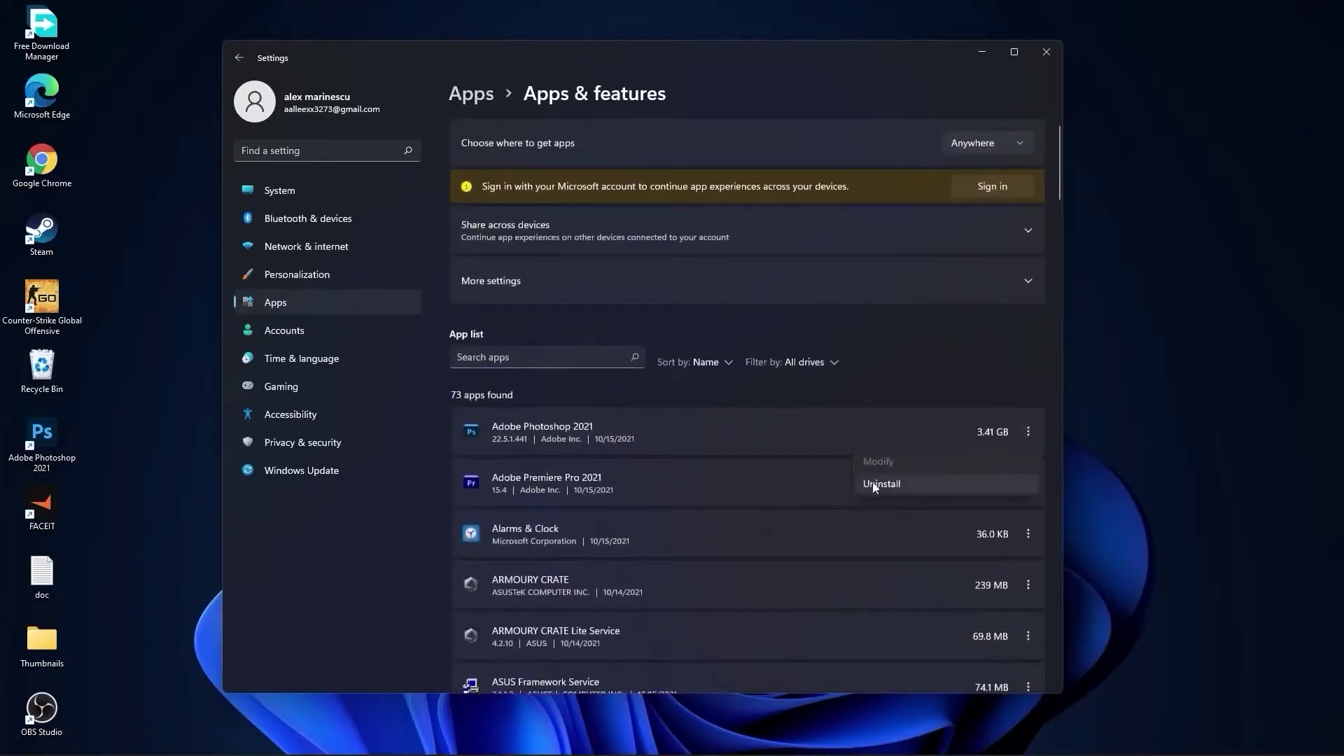
click(281, 387)
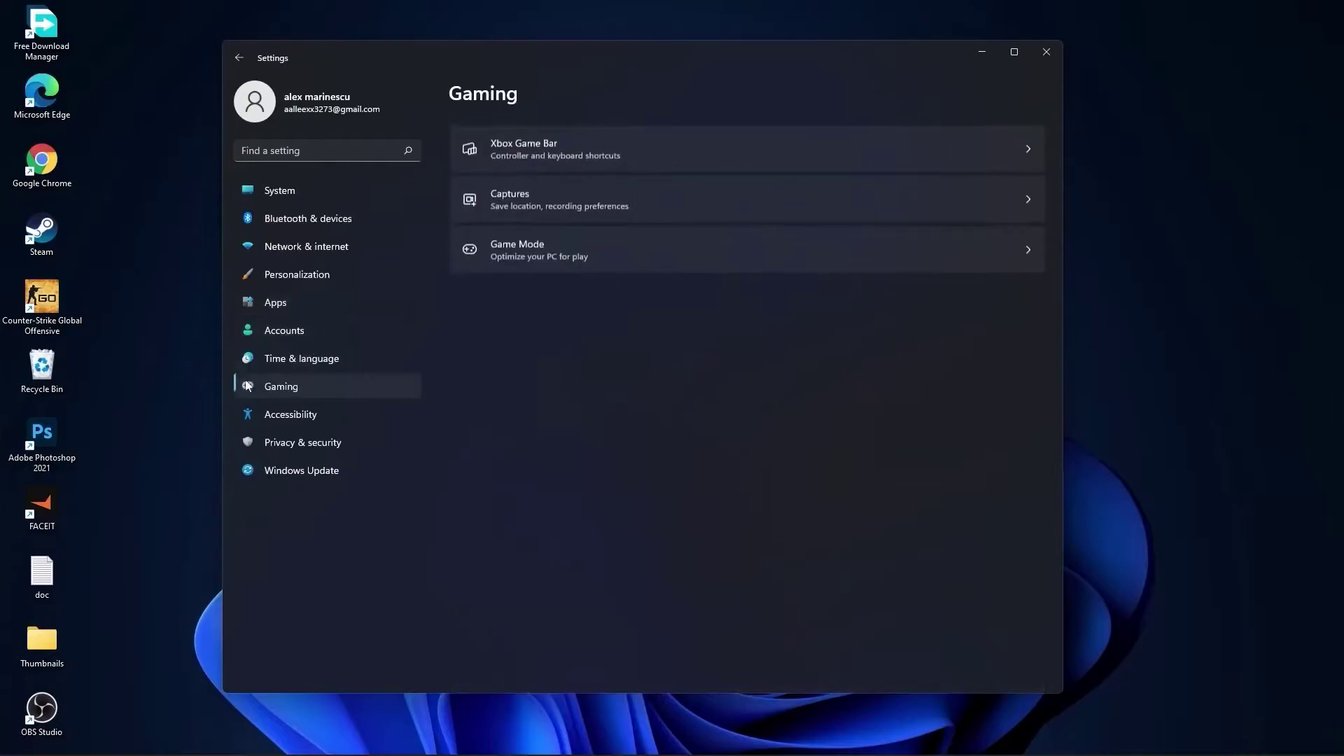
Step: Stop the controller button from opening Xbox Game Bar
click(569, 140)
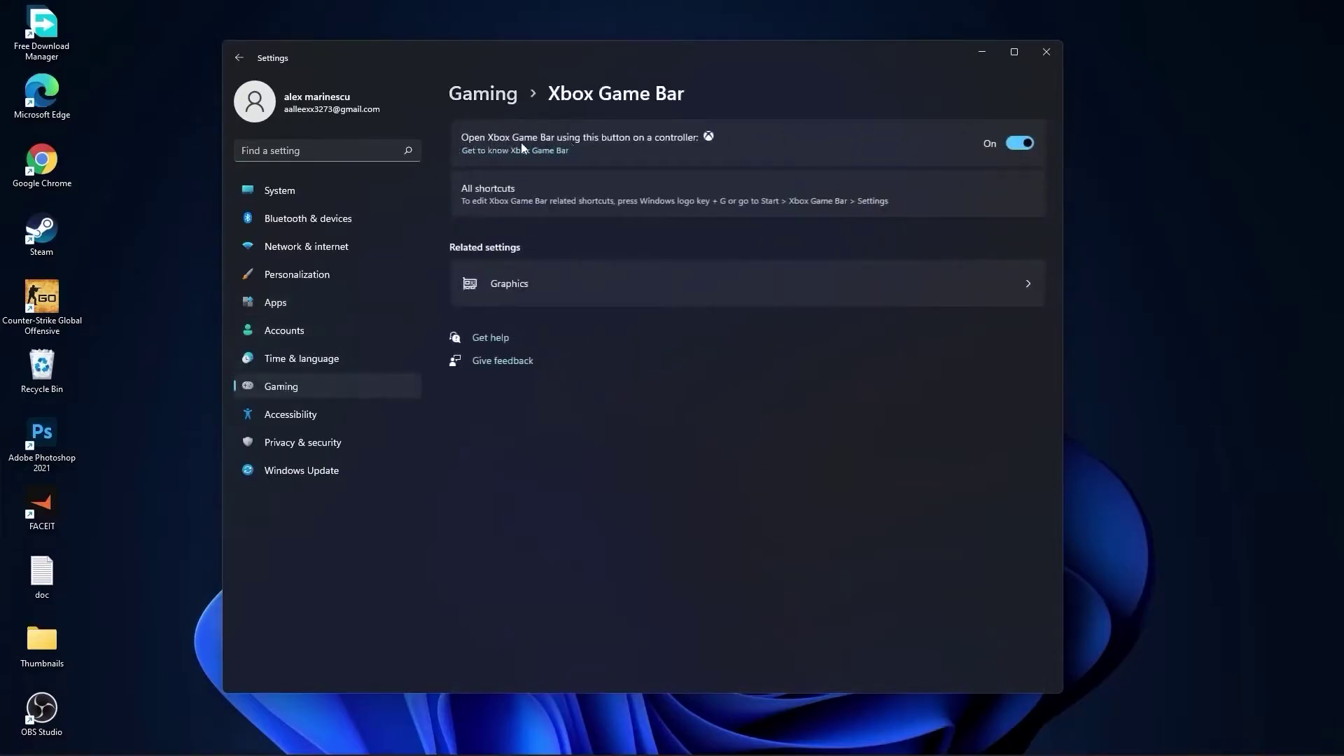
click(1016, 141)
click(498, 99)
Step: Switch off Record what happened, game audio capture and mouse cursor capture, then check Game Mode
click(526, 196)
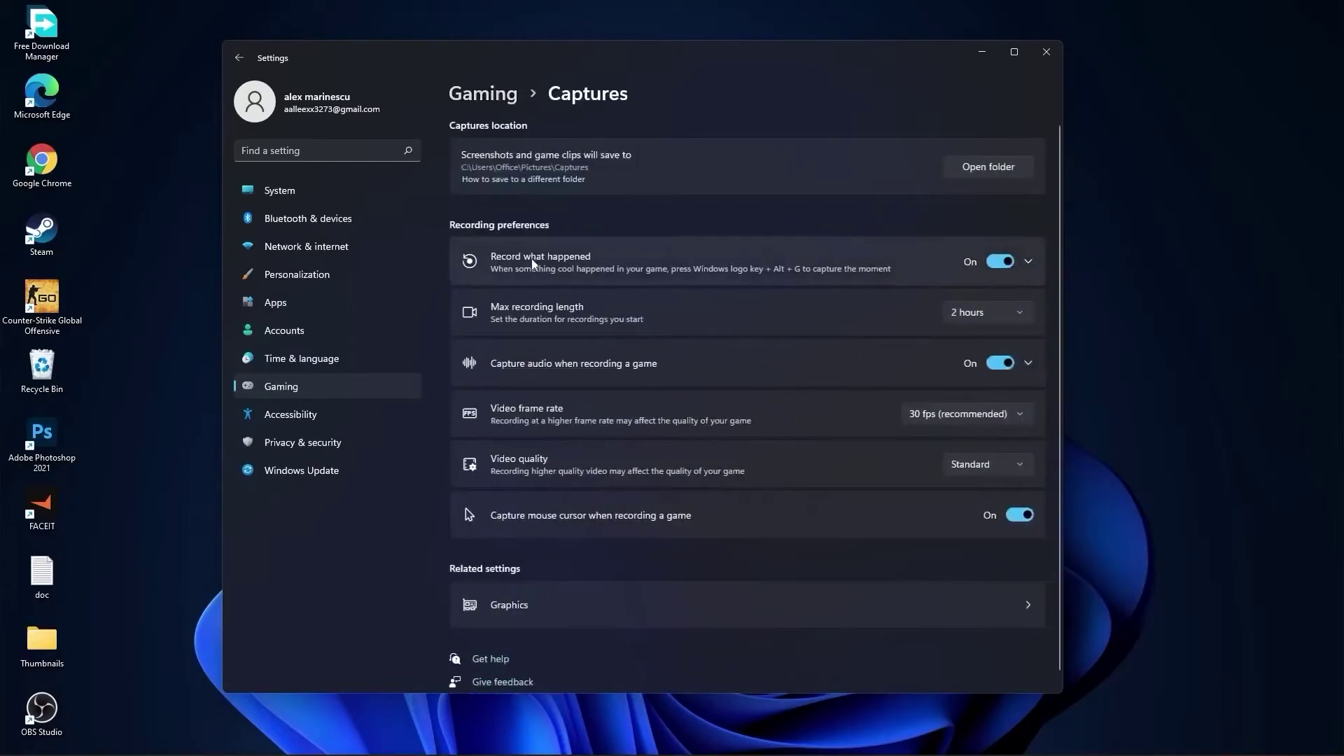
click(1001, 265)
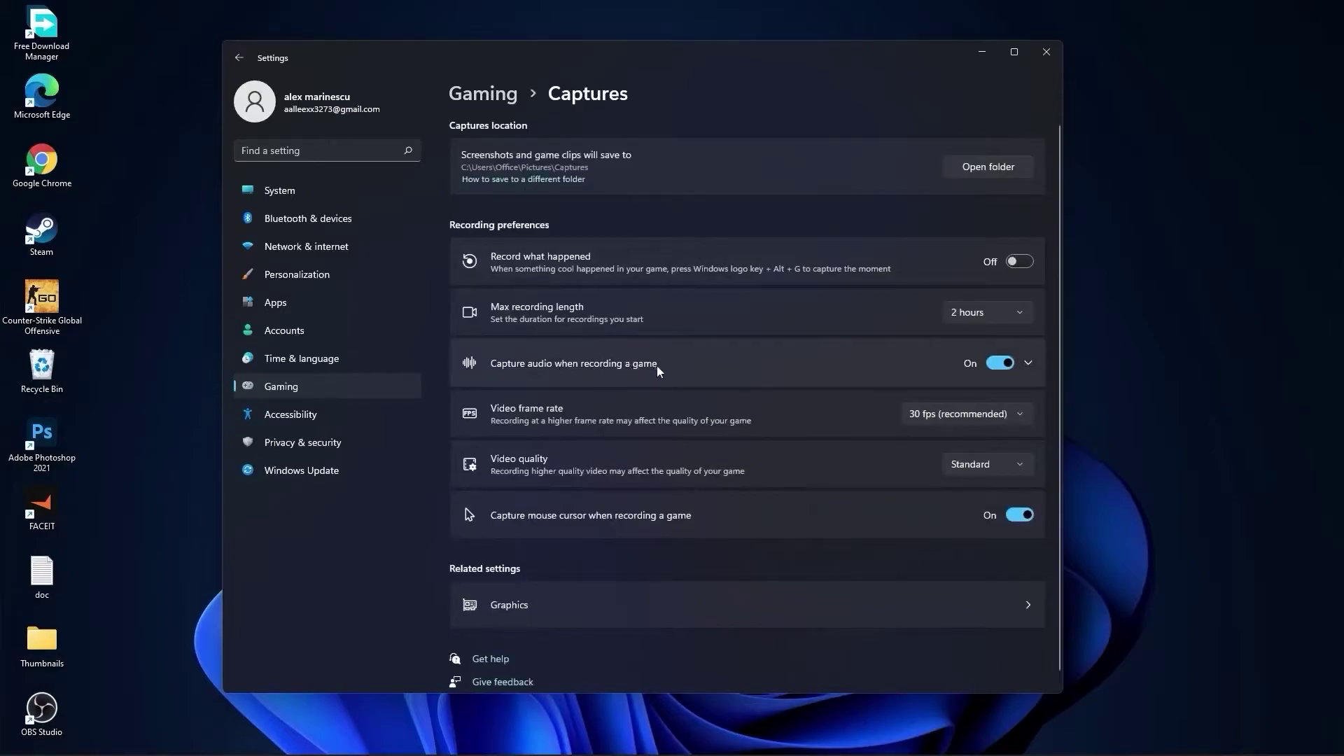
click(995, 368)
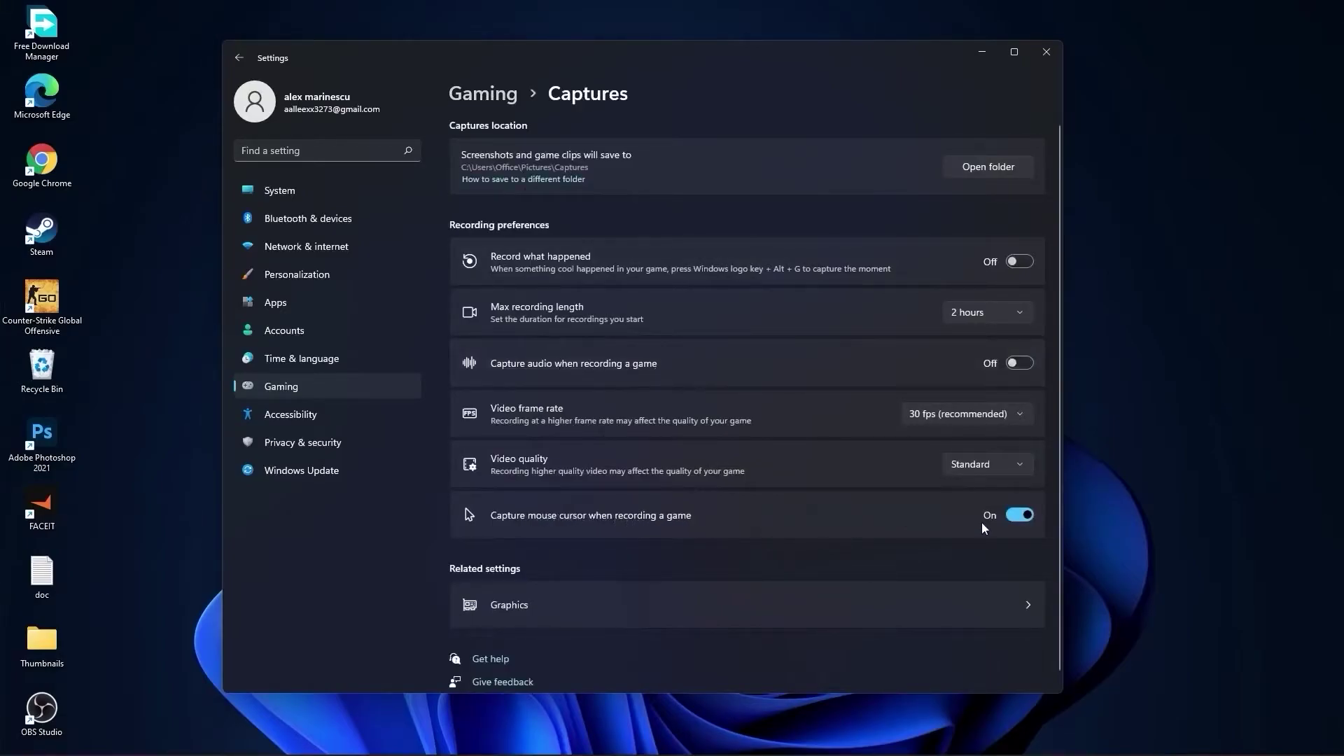
click(1018, 515)
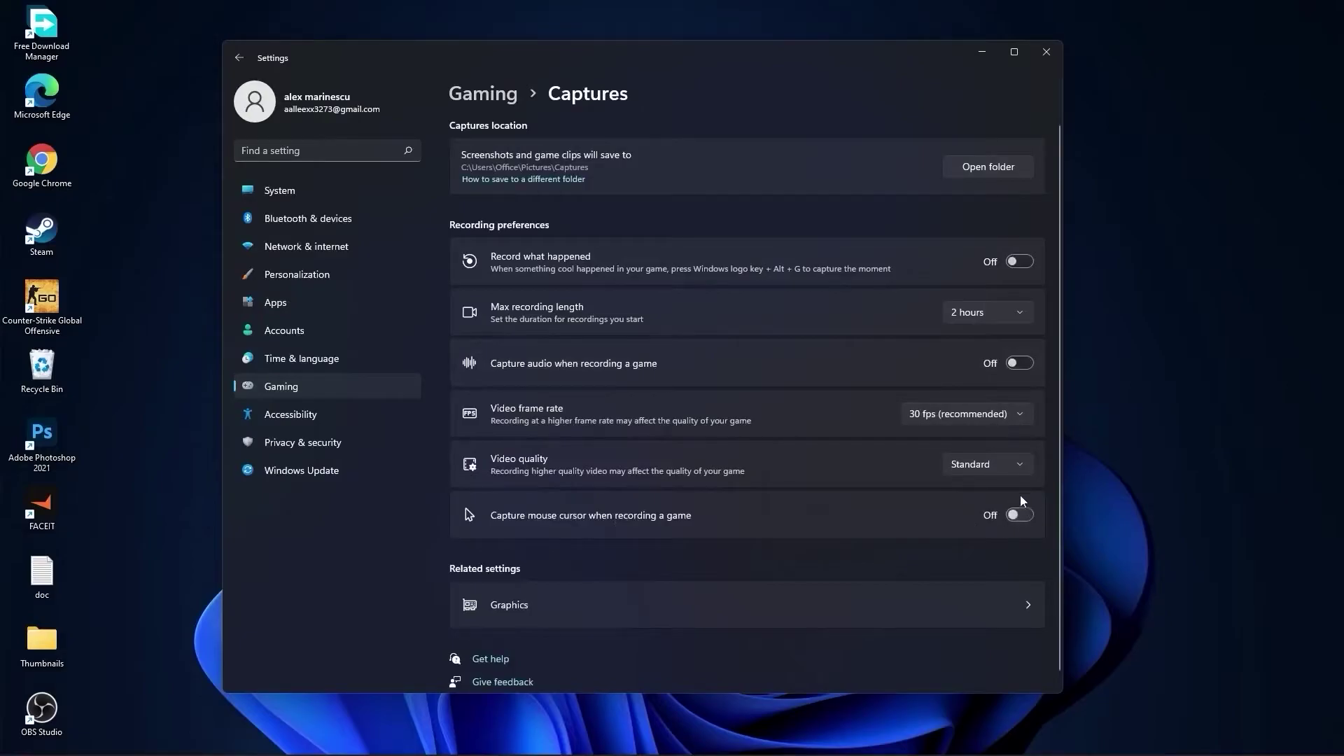
click(488, 97)
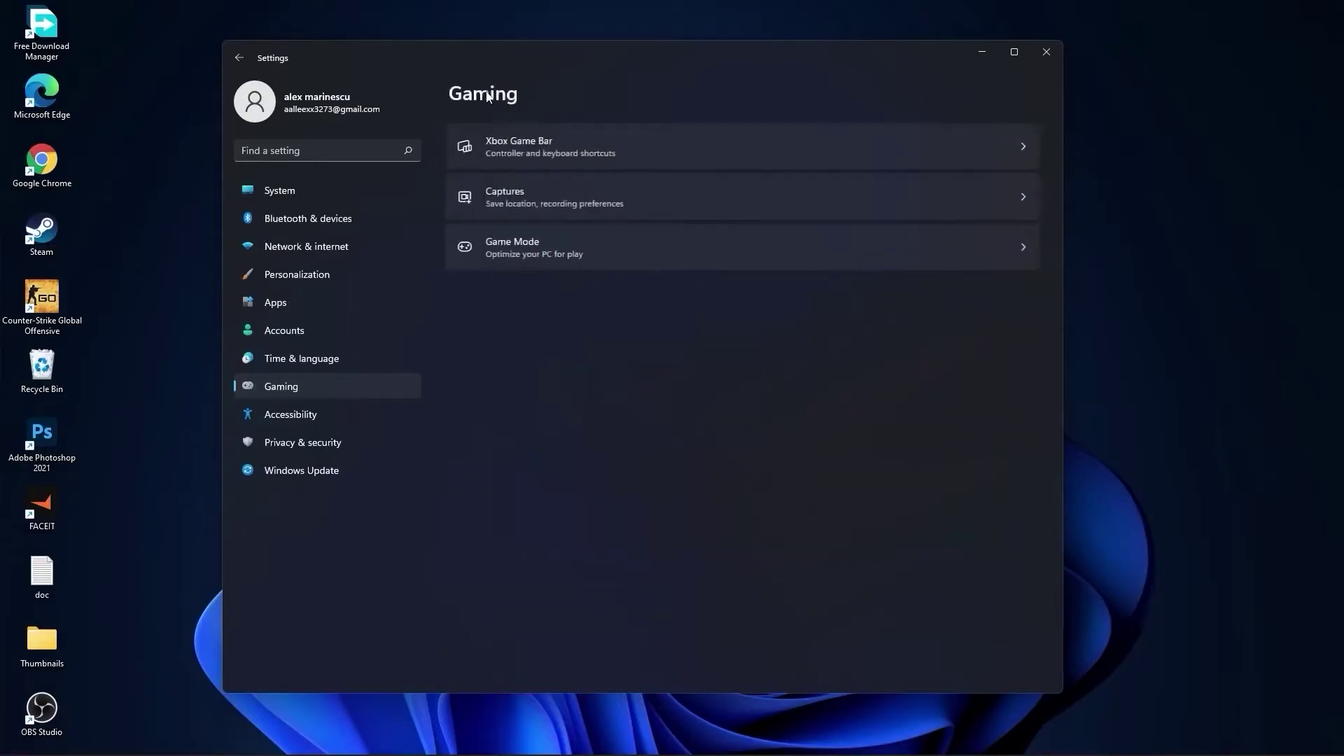
click(519, 258)
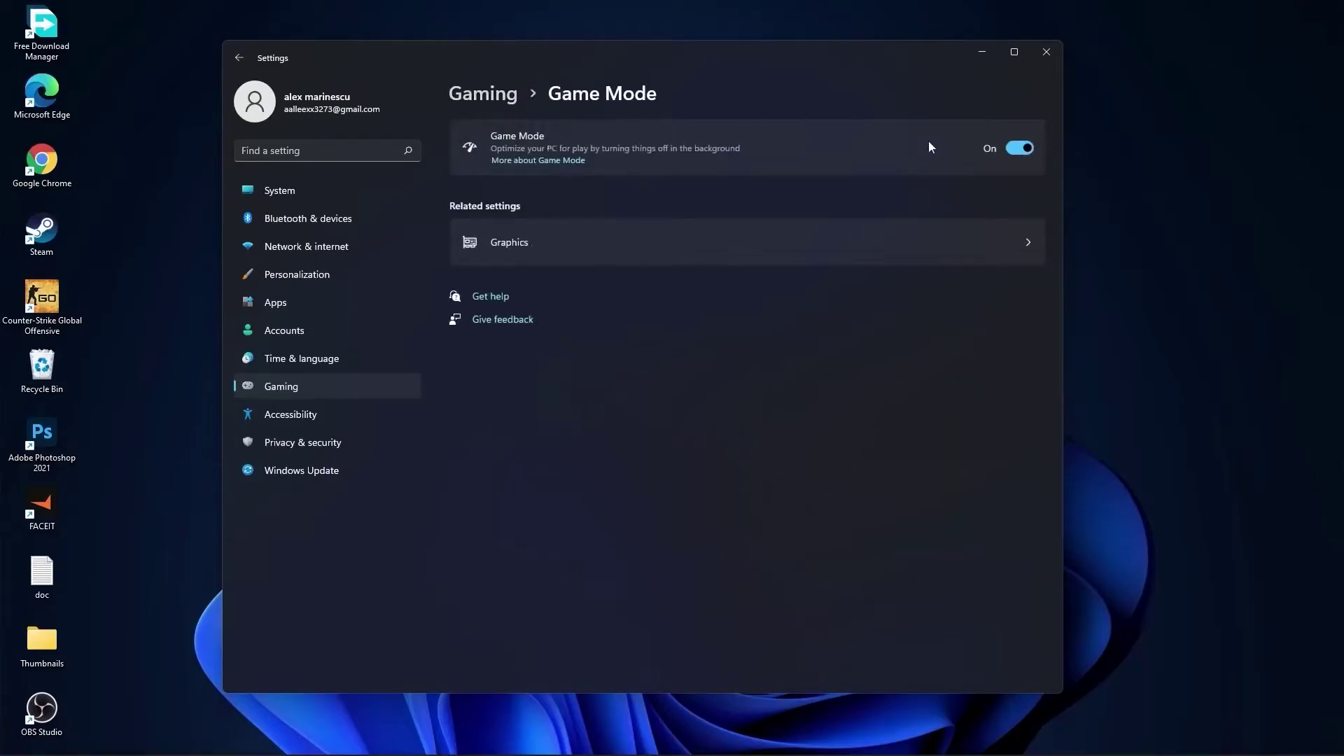
Step: Review the General, Speech, Inking & typing and Diagnostics & feedback privacy pages
key(alt+Left)
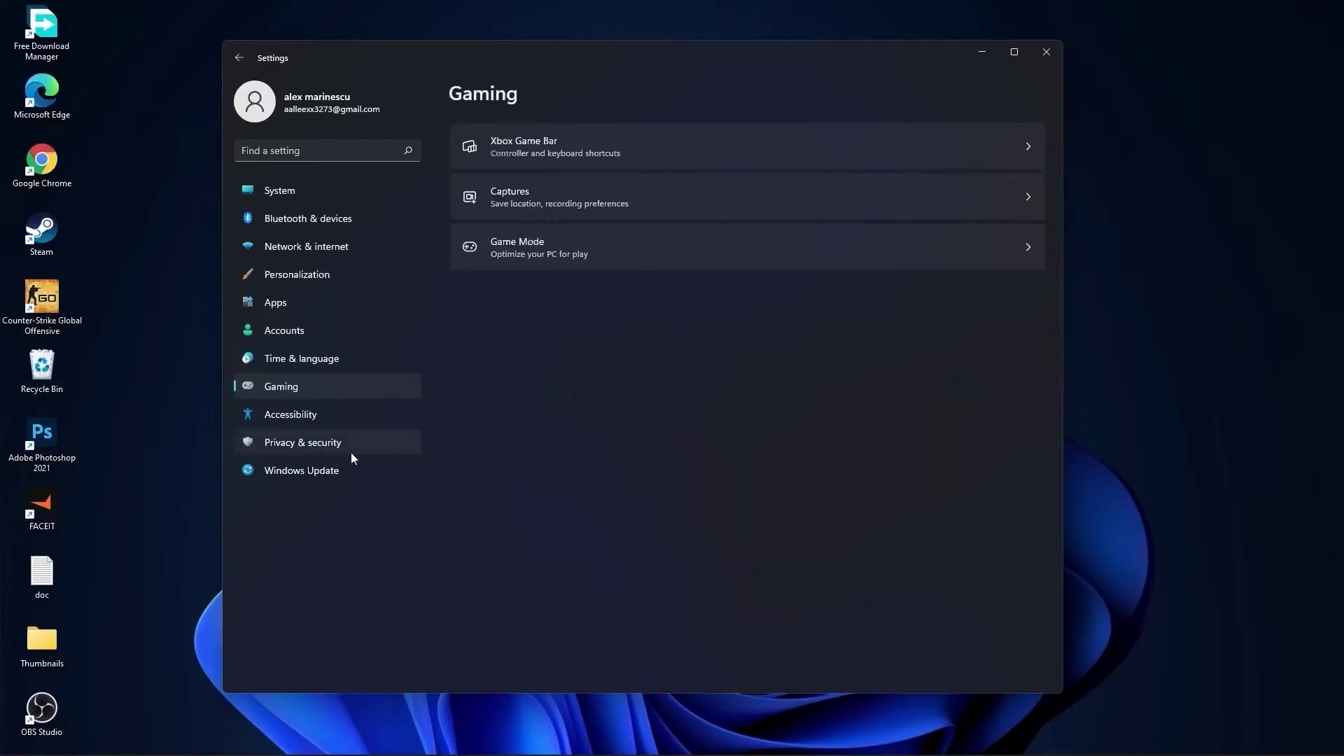
click(284, 445)
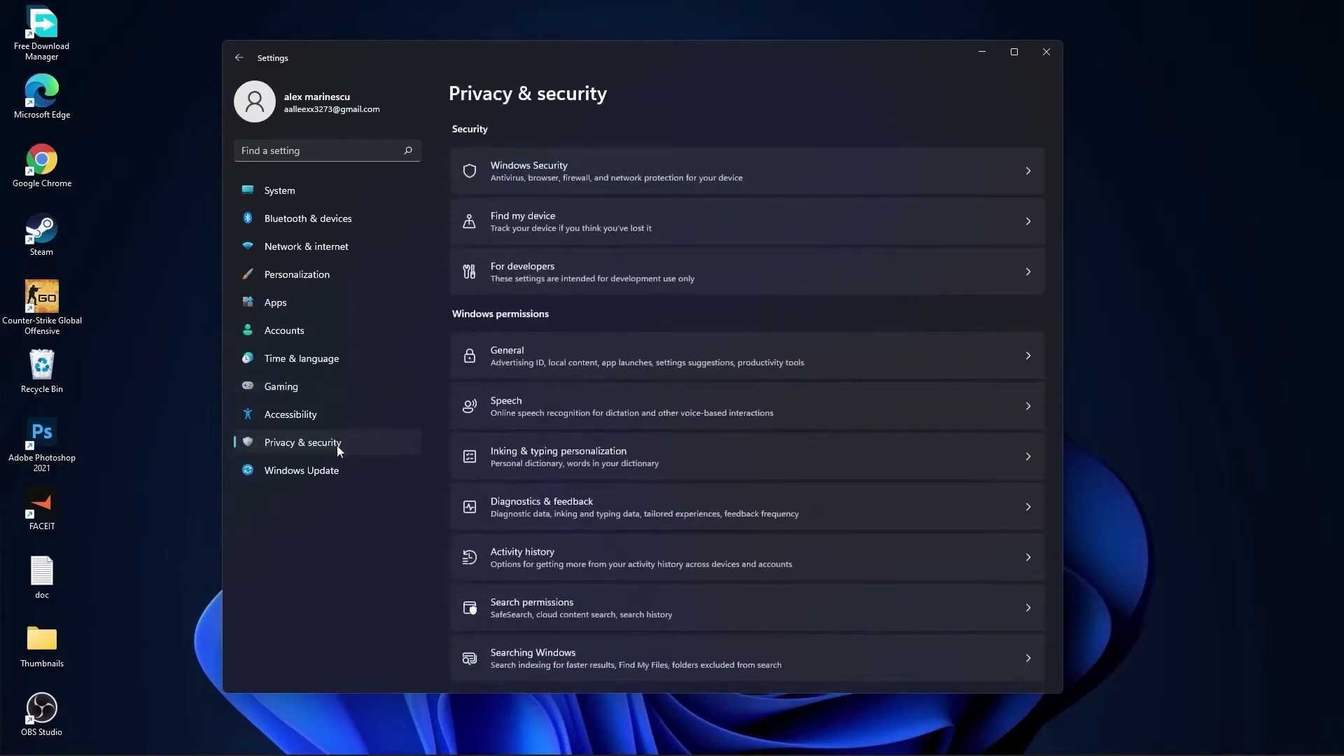
click(539, 354)
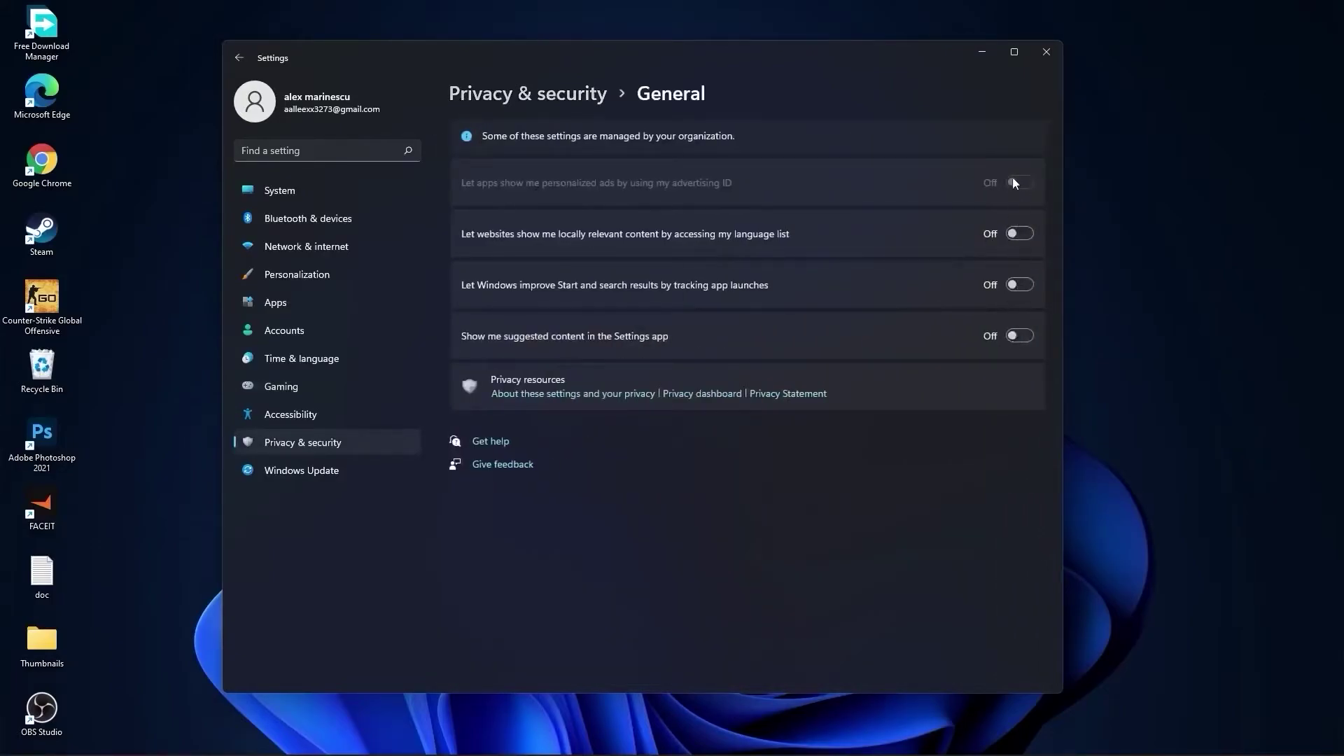
click(556, 98)
click(542, 406)
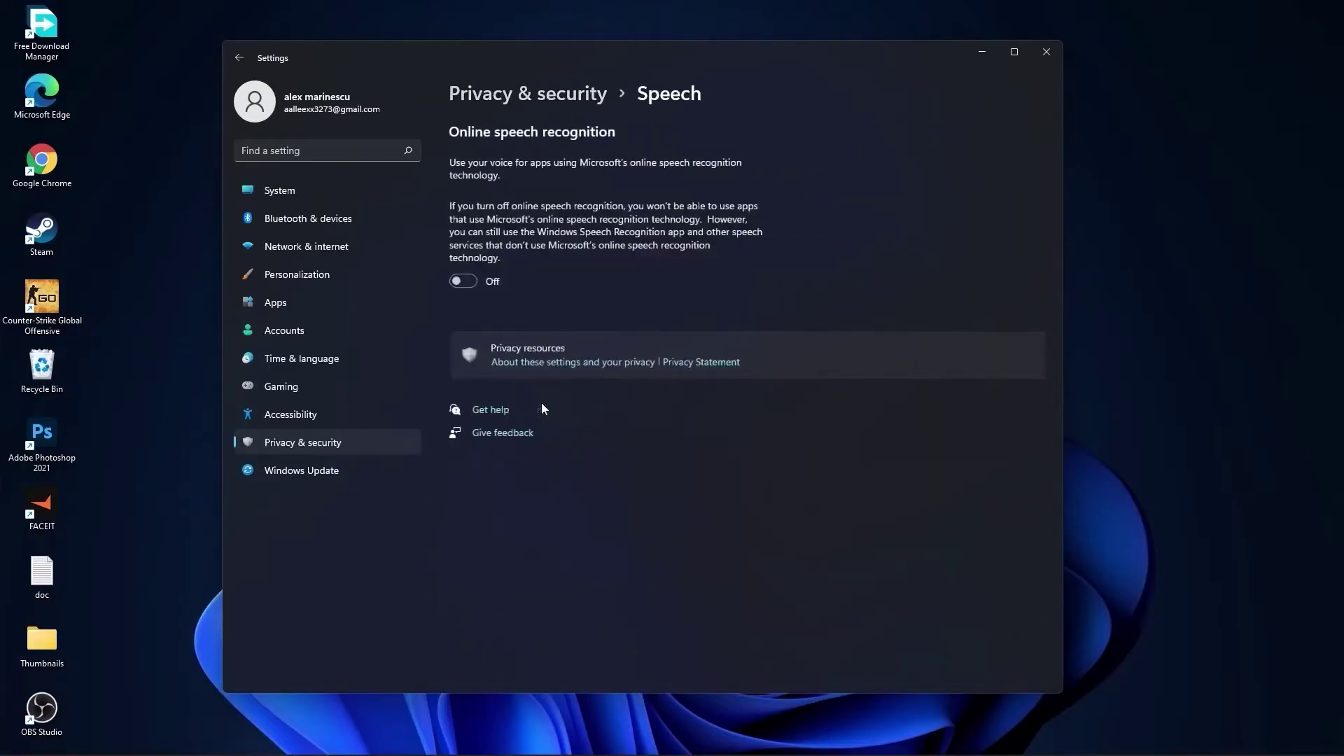
click(547, 100)
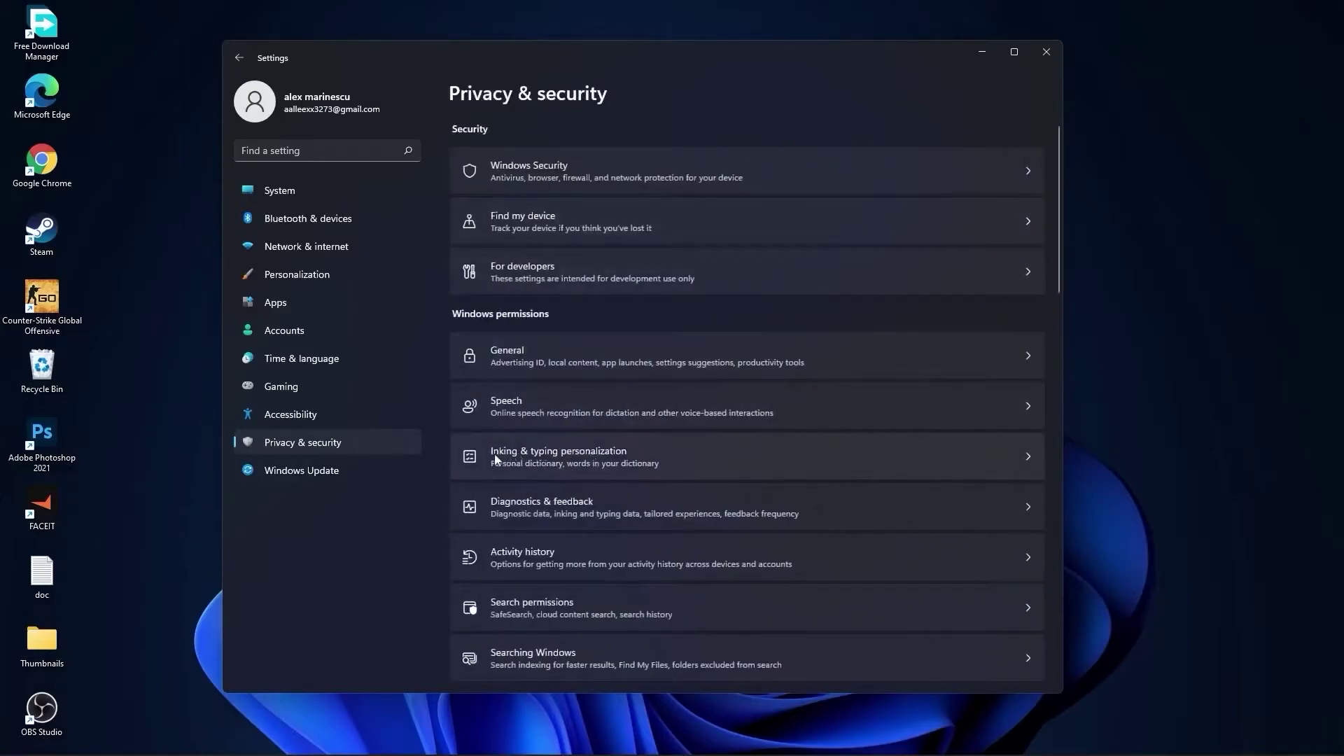
click(608, 459)
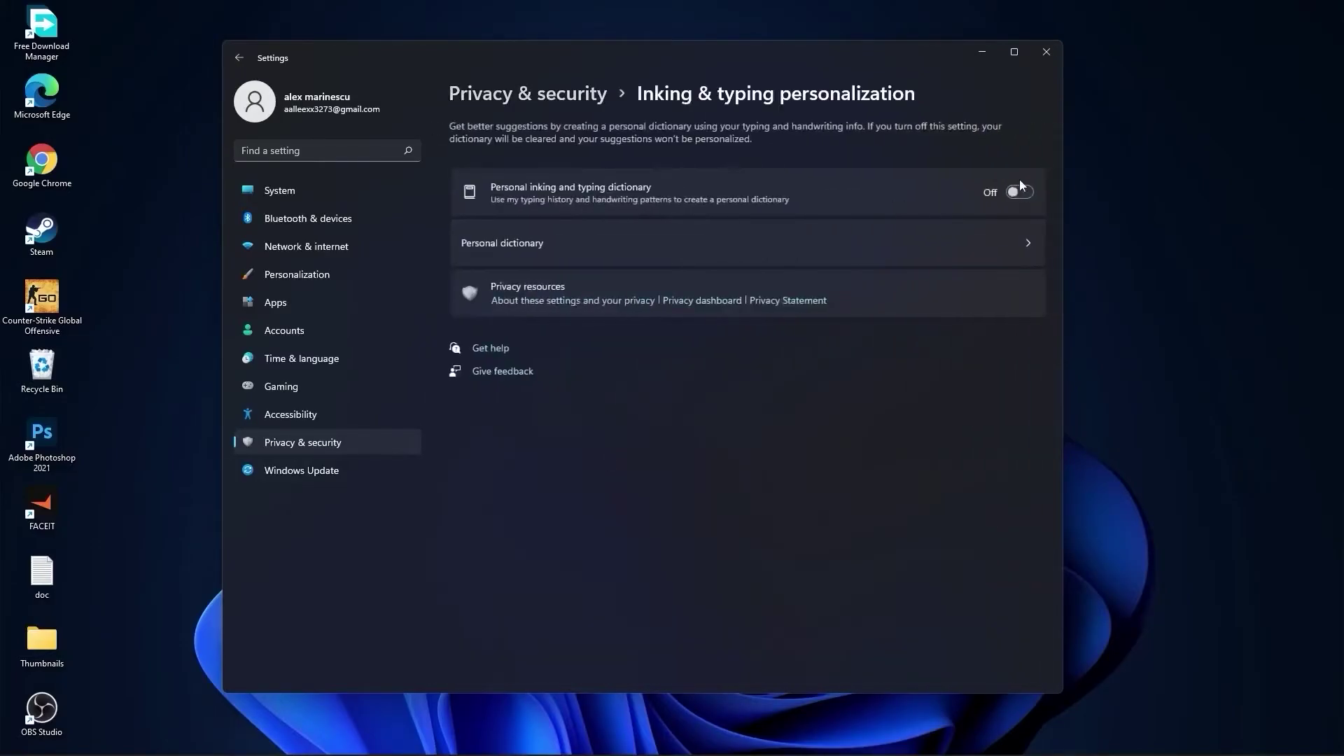
click(532, 95)
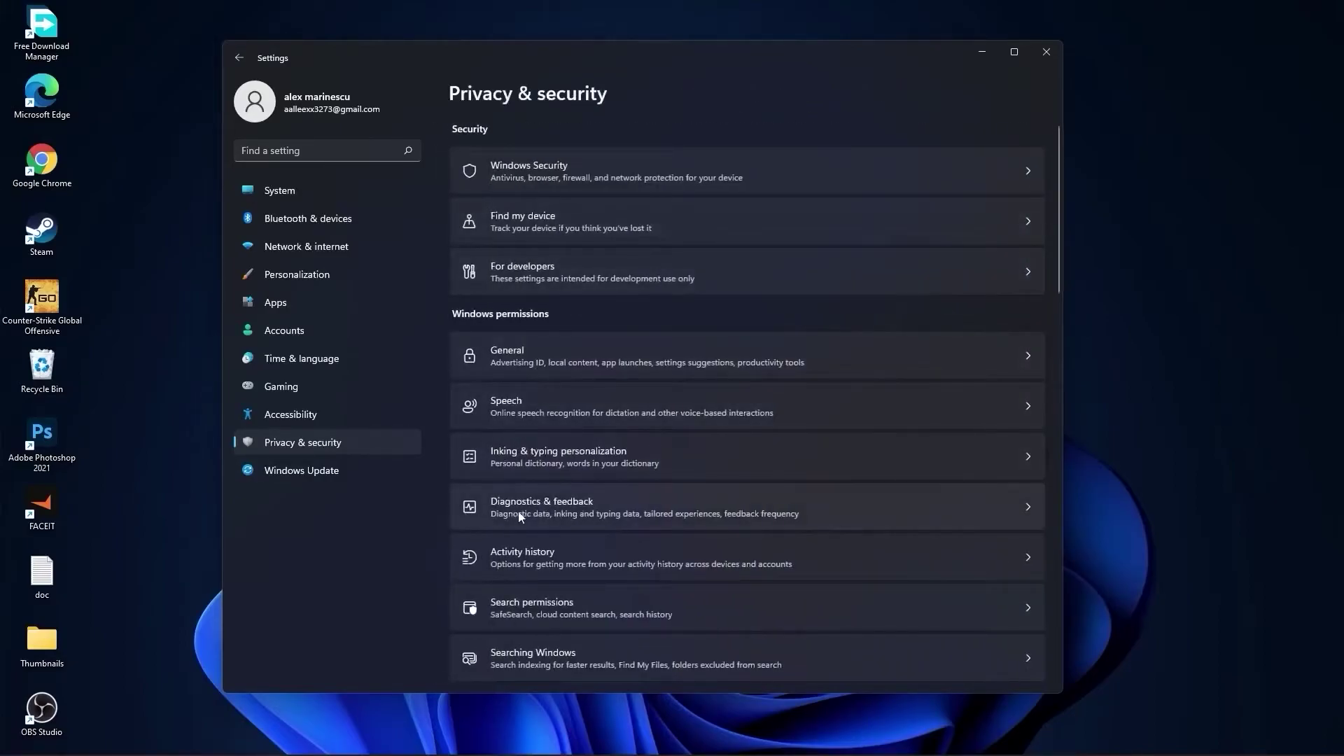
click(569, 509)
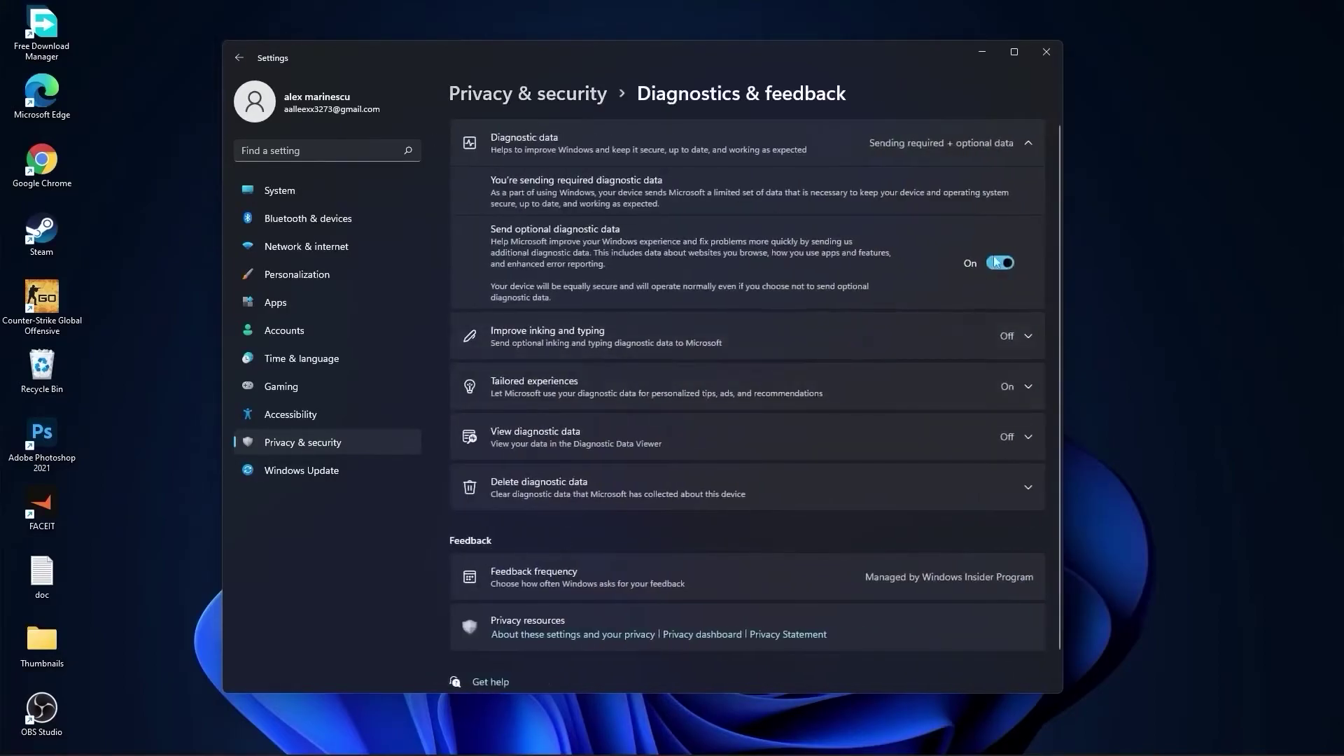
click(569, 110)
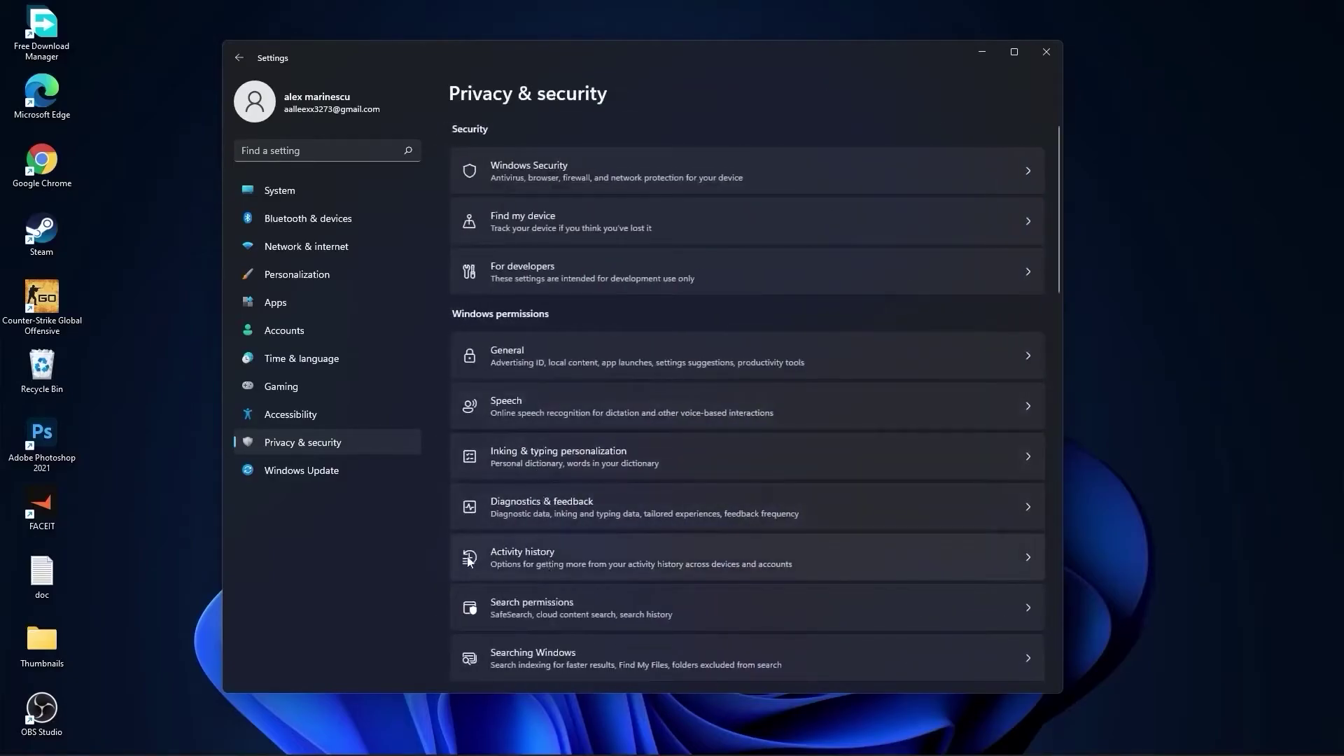
Step: Uncheck Store my activity history on this device, then open Searching Windows settings
click(537, 562)
click(455, 191)
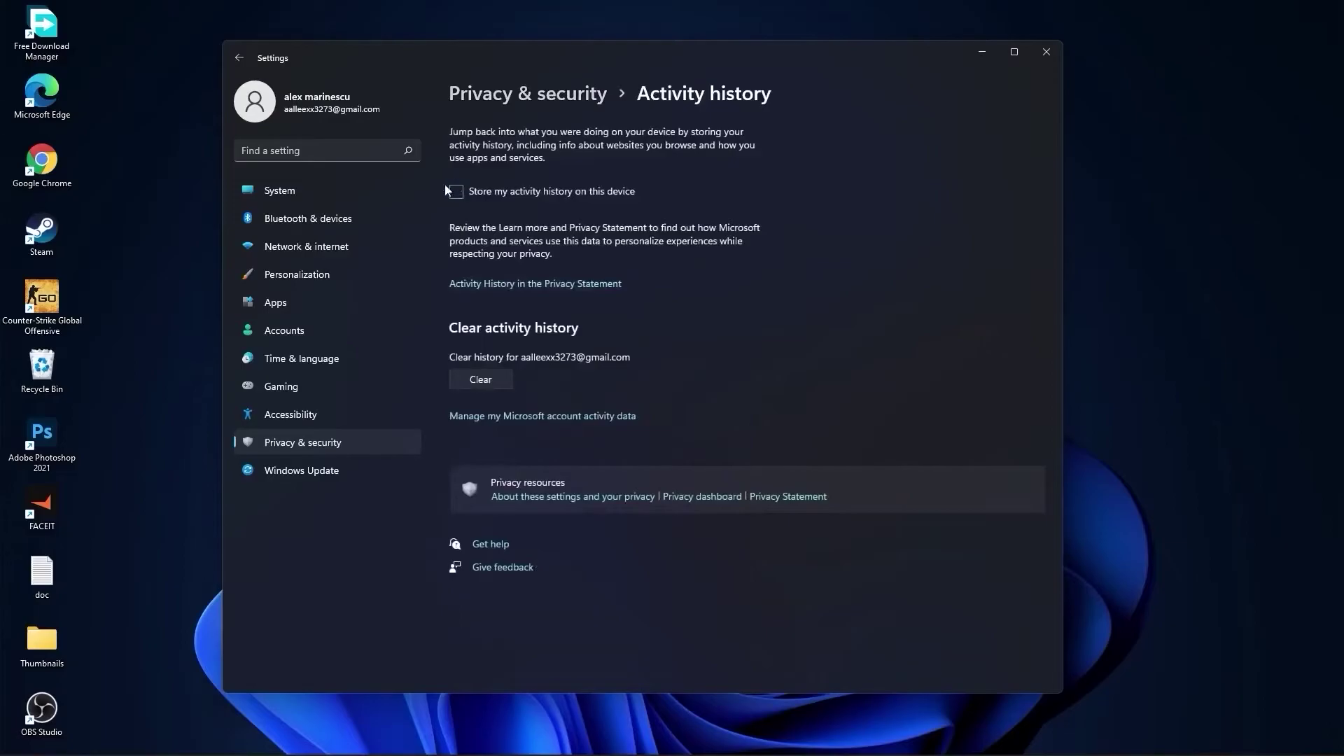
click(513, 97)
scroll(669, 382, down, 5)
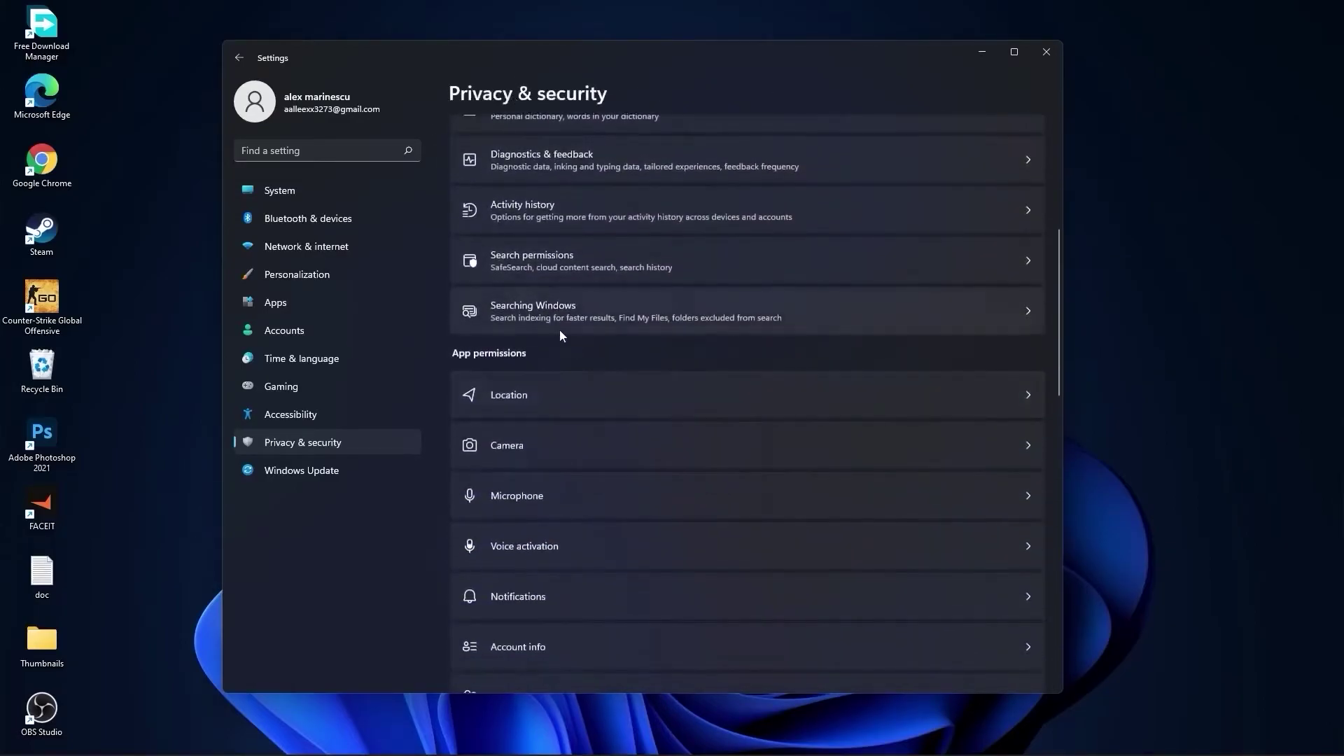
click(560, 311)
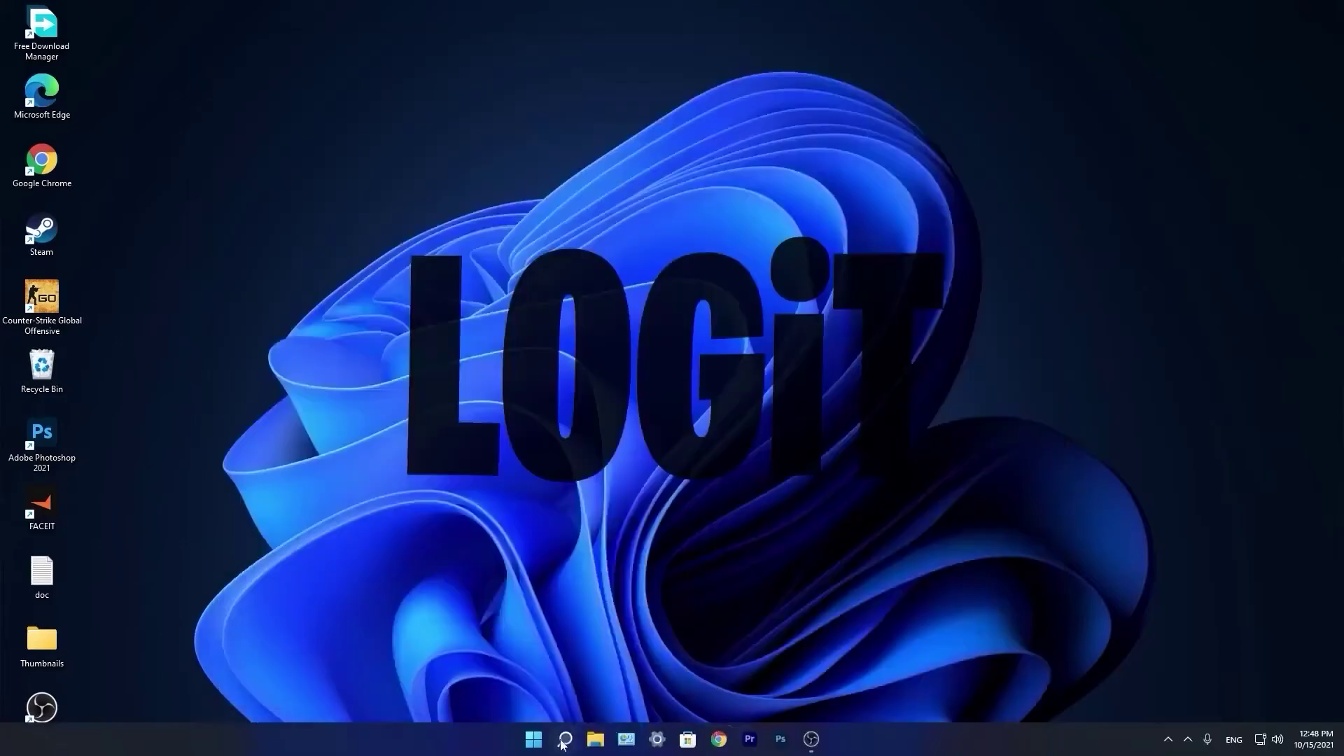
Step: Disable CCXProcess in Task Manager's Startup list, then close Task Manager
click(565, 742)
text(t)
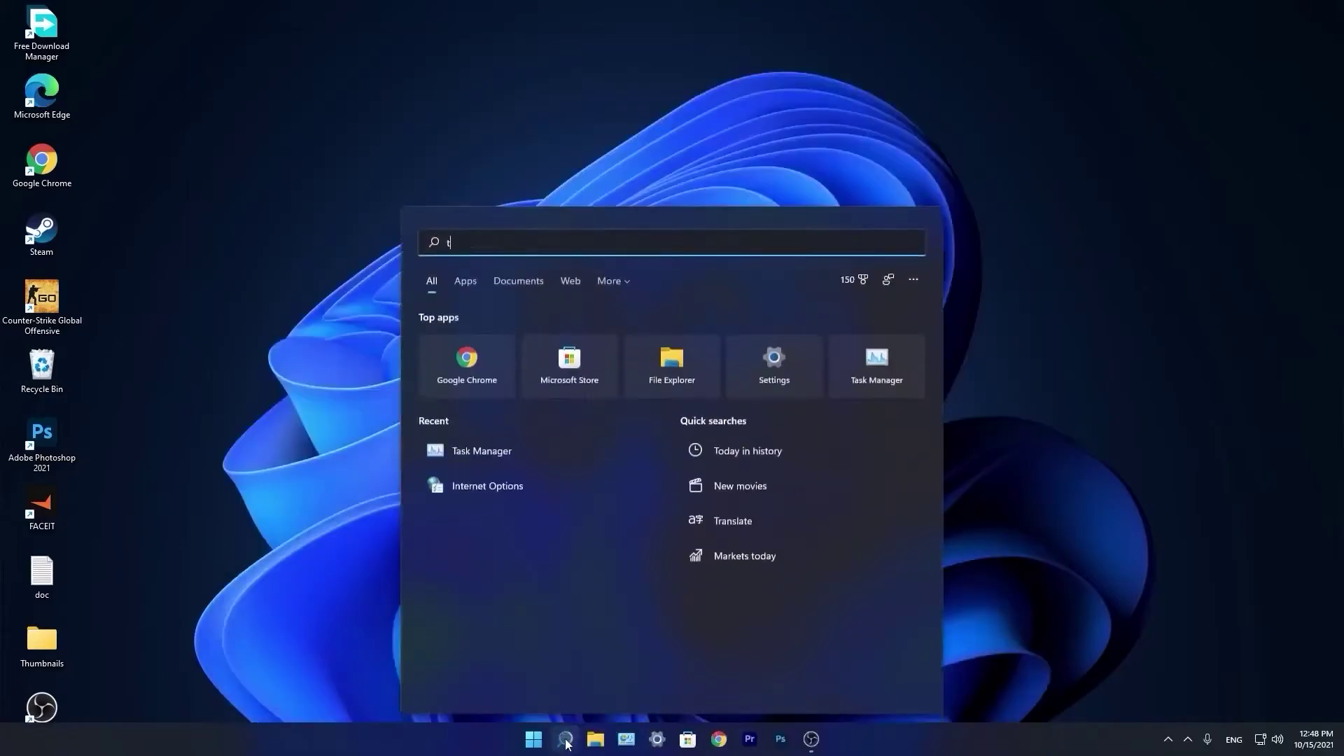
text(ask)
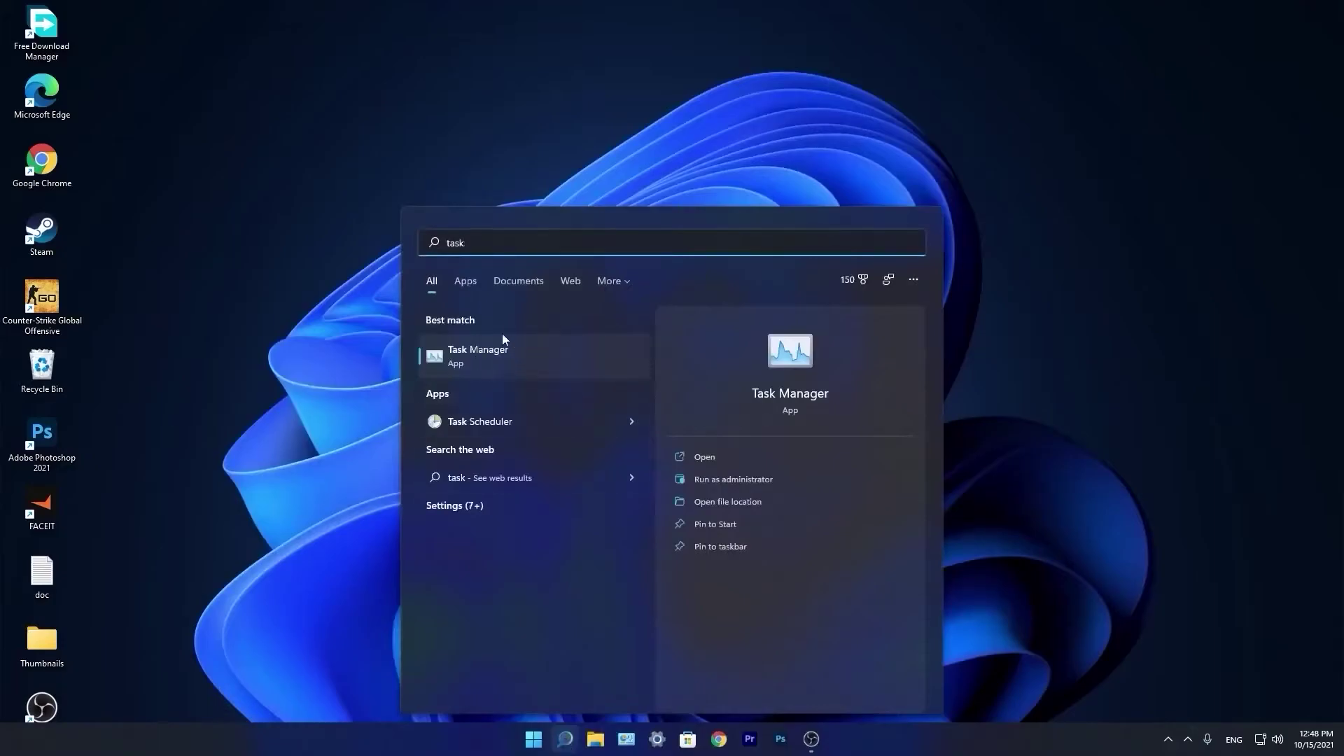
click(493, 354)
click(585, 184)
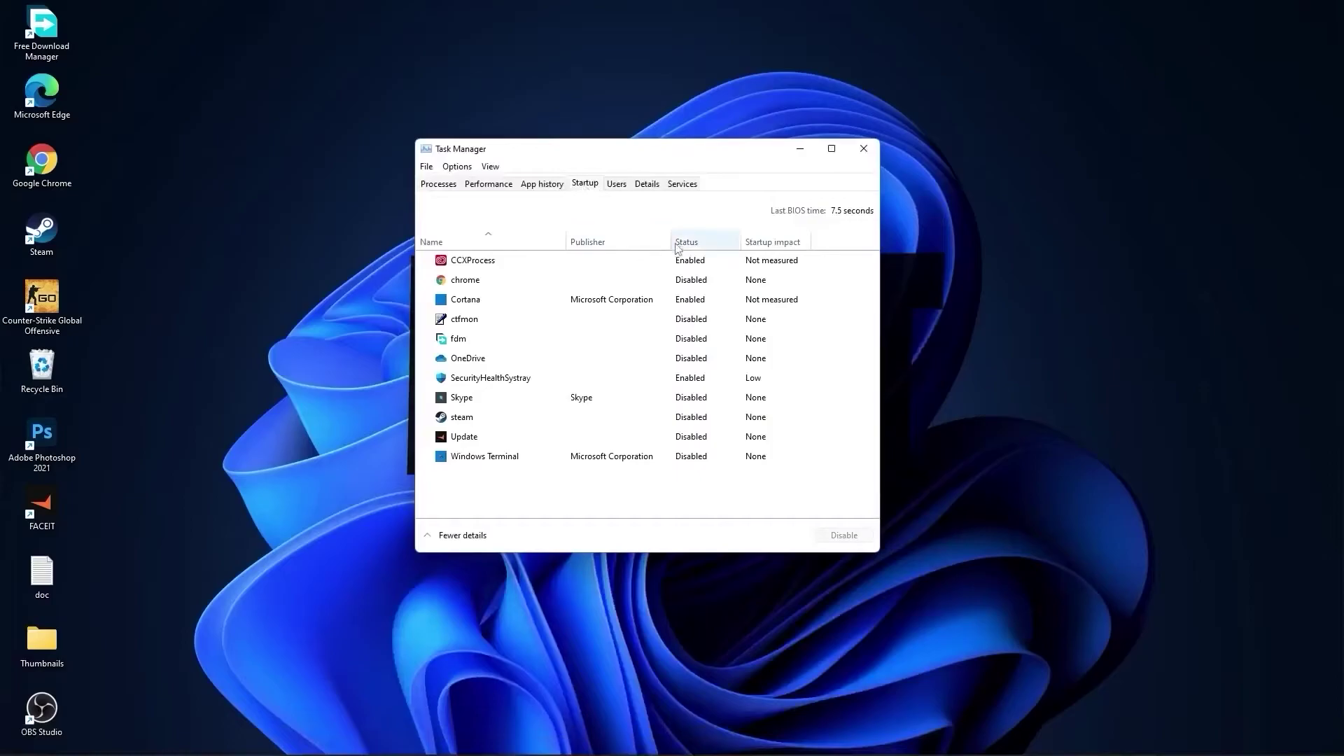
right_click(696, 265)
click(696, 266)
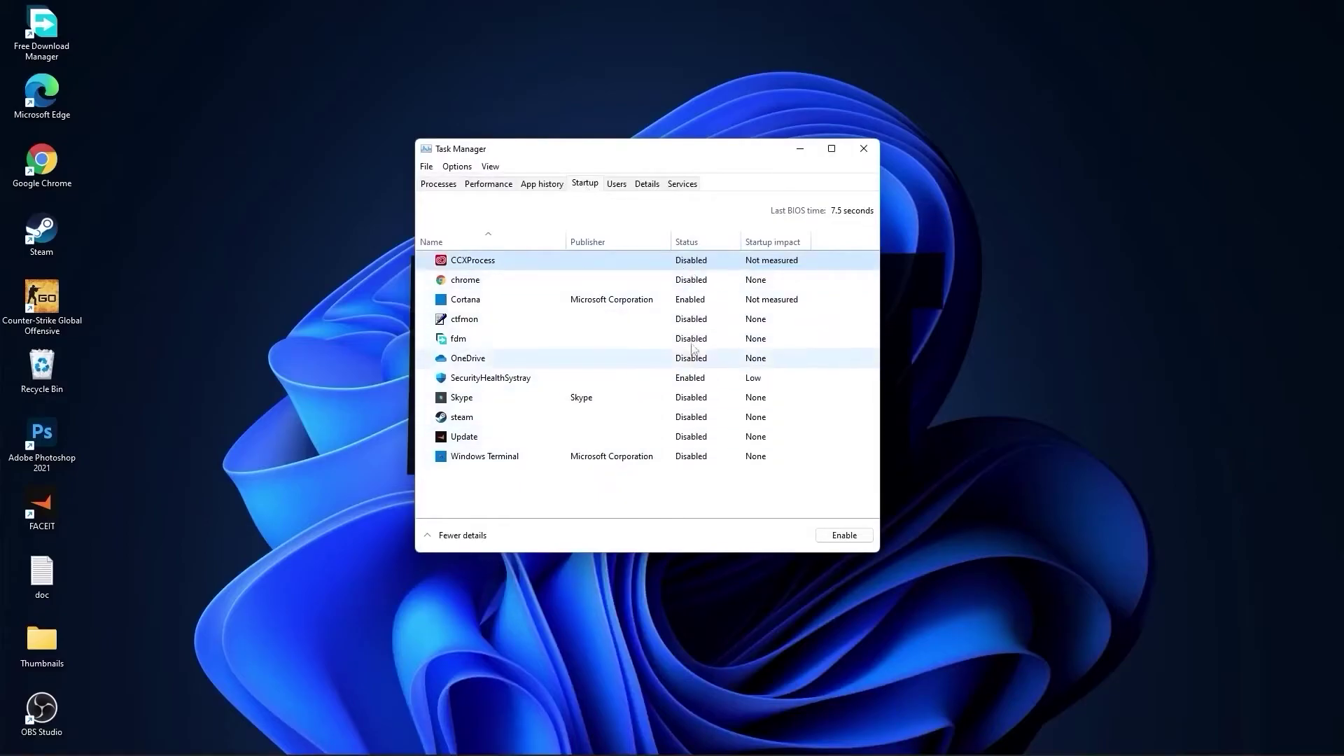
click(862, 148)
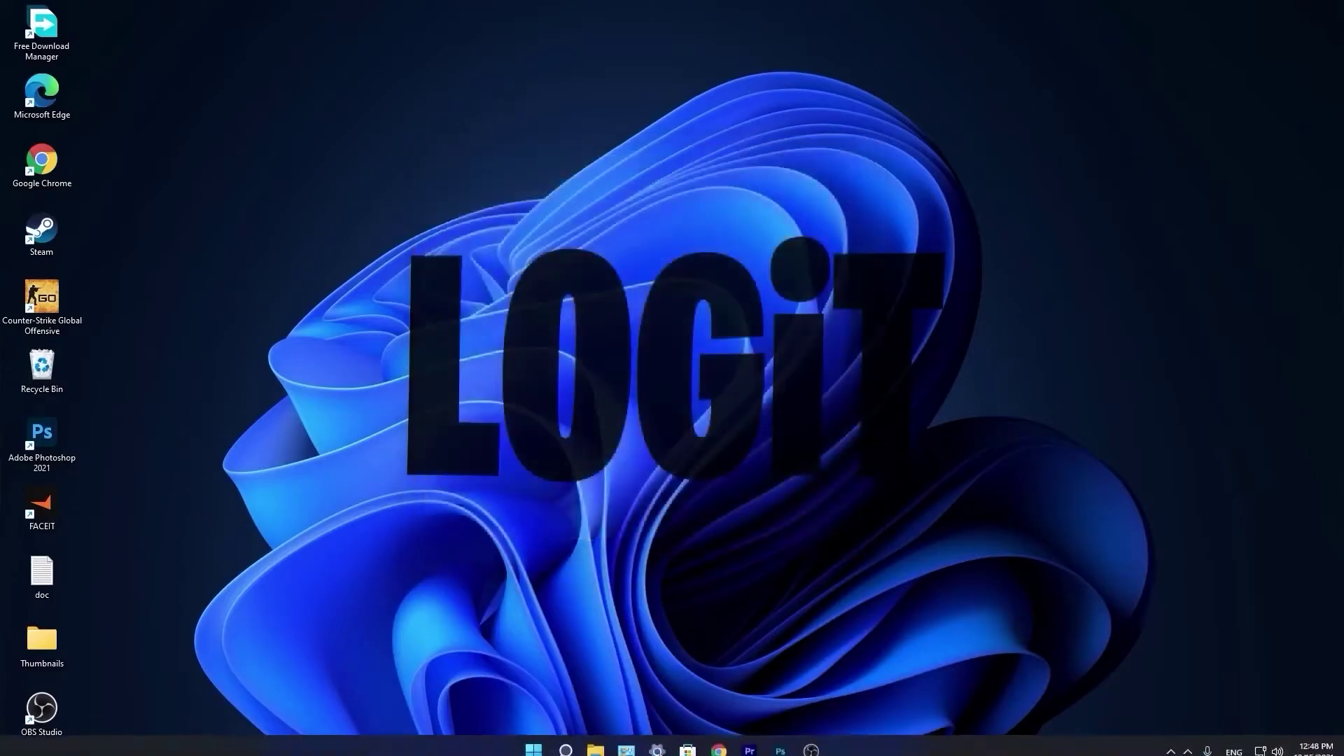
Step: Optimize the C: SSD, then analyze and optimize HDD D: (0% fragmented)
click(565, 744)
text(optimi)
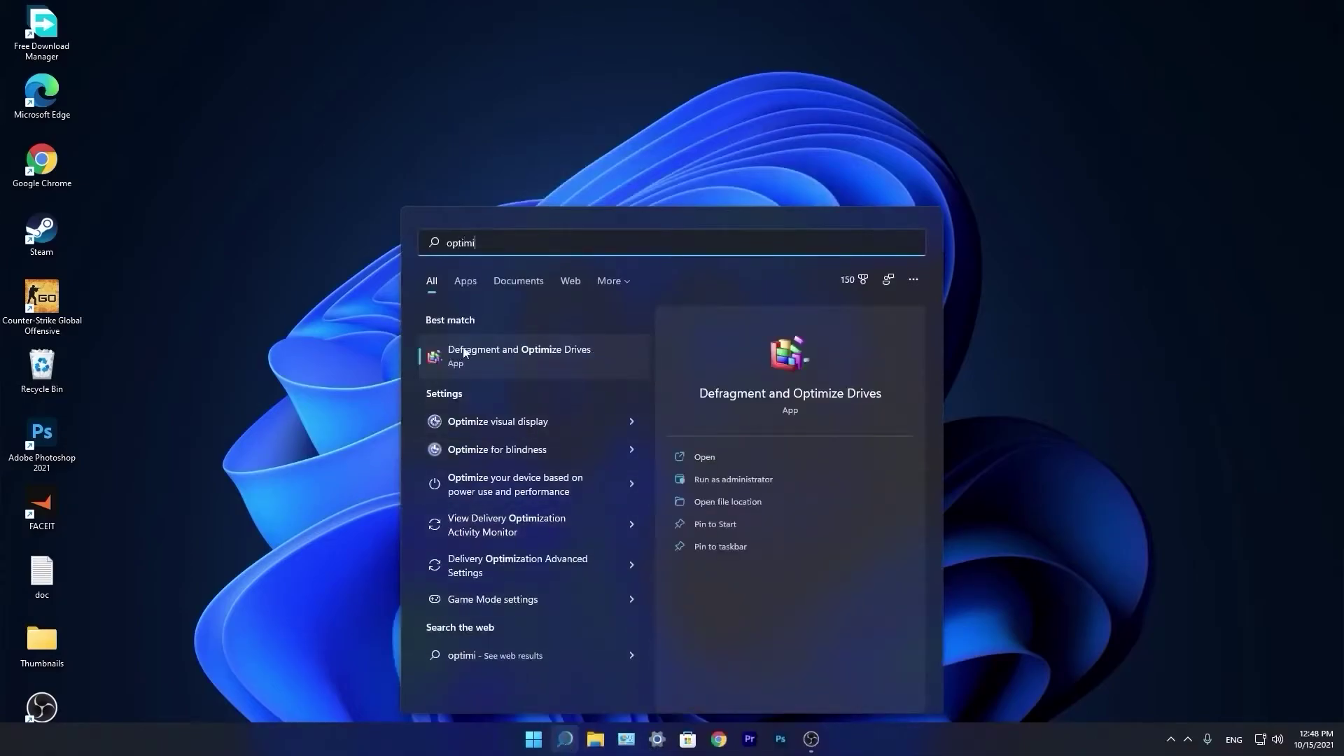
click(536, 356)
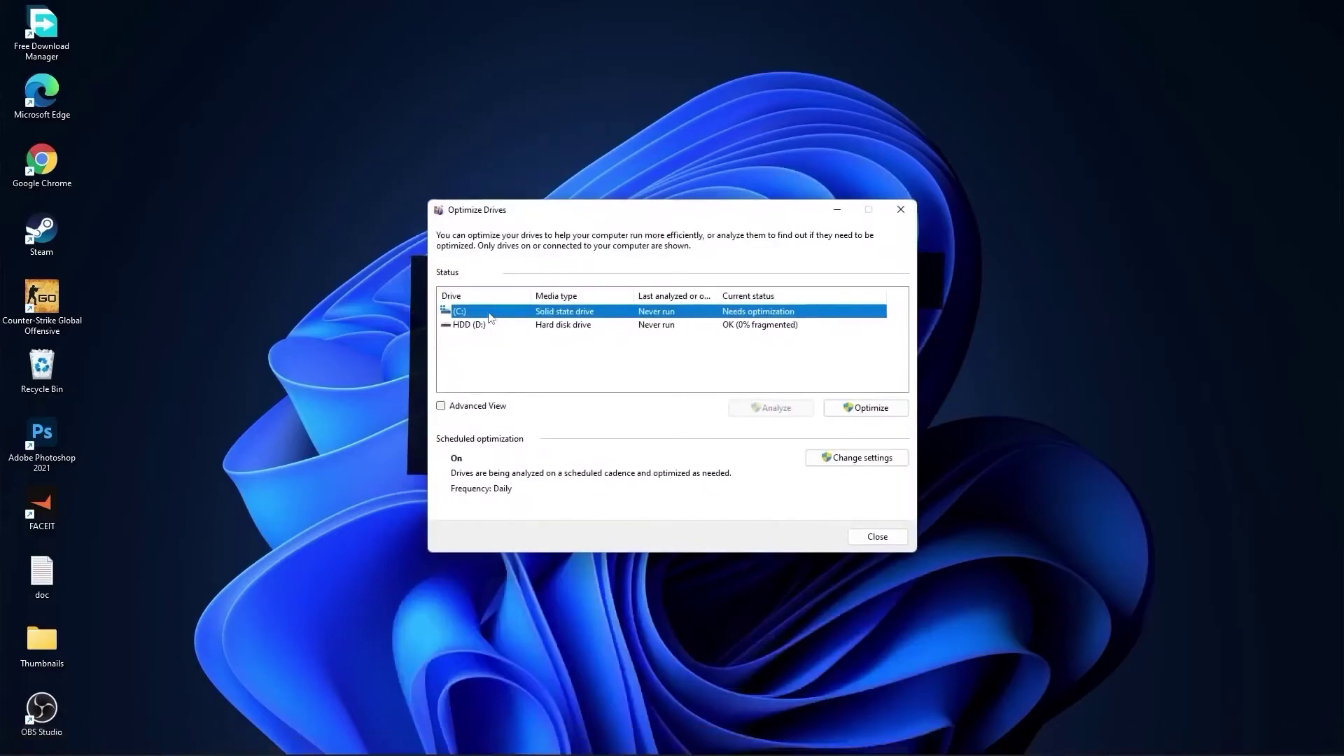
click(866, 413)
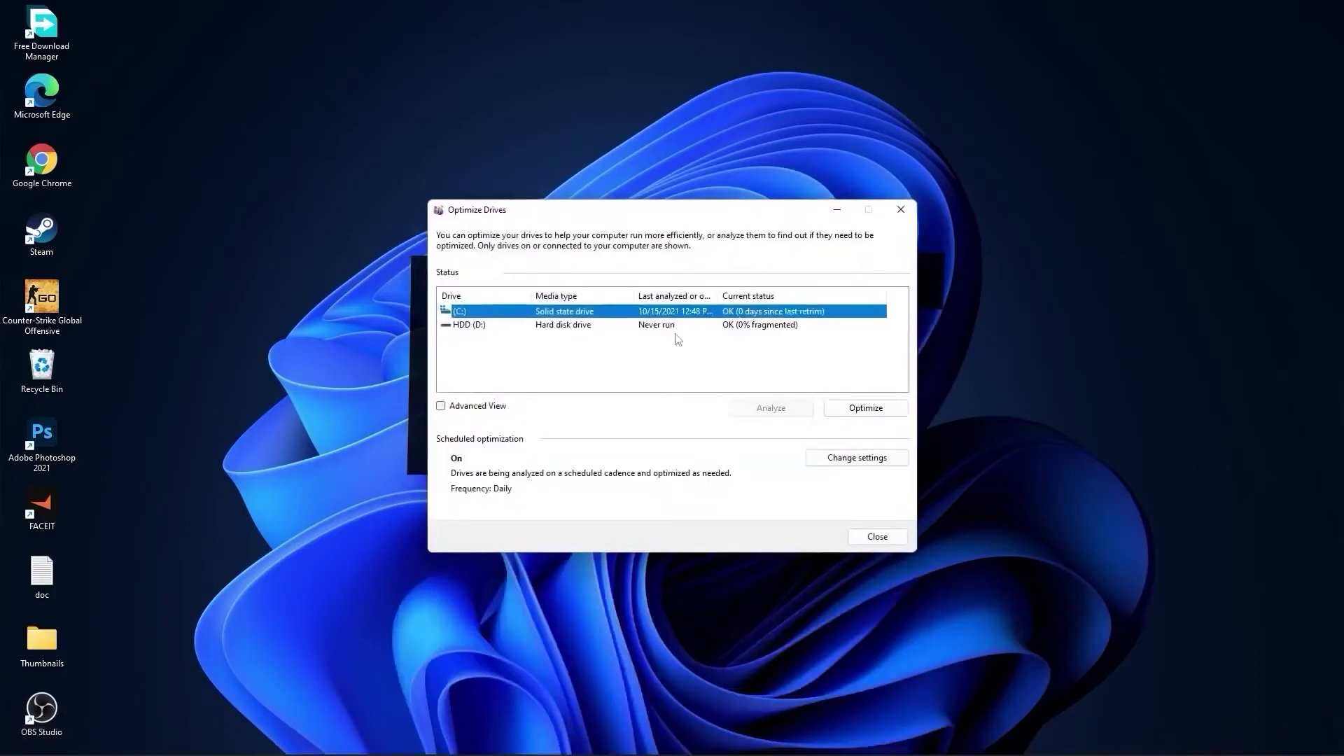
click(497, 329)
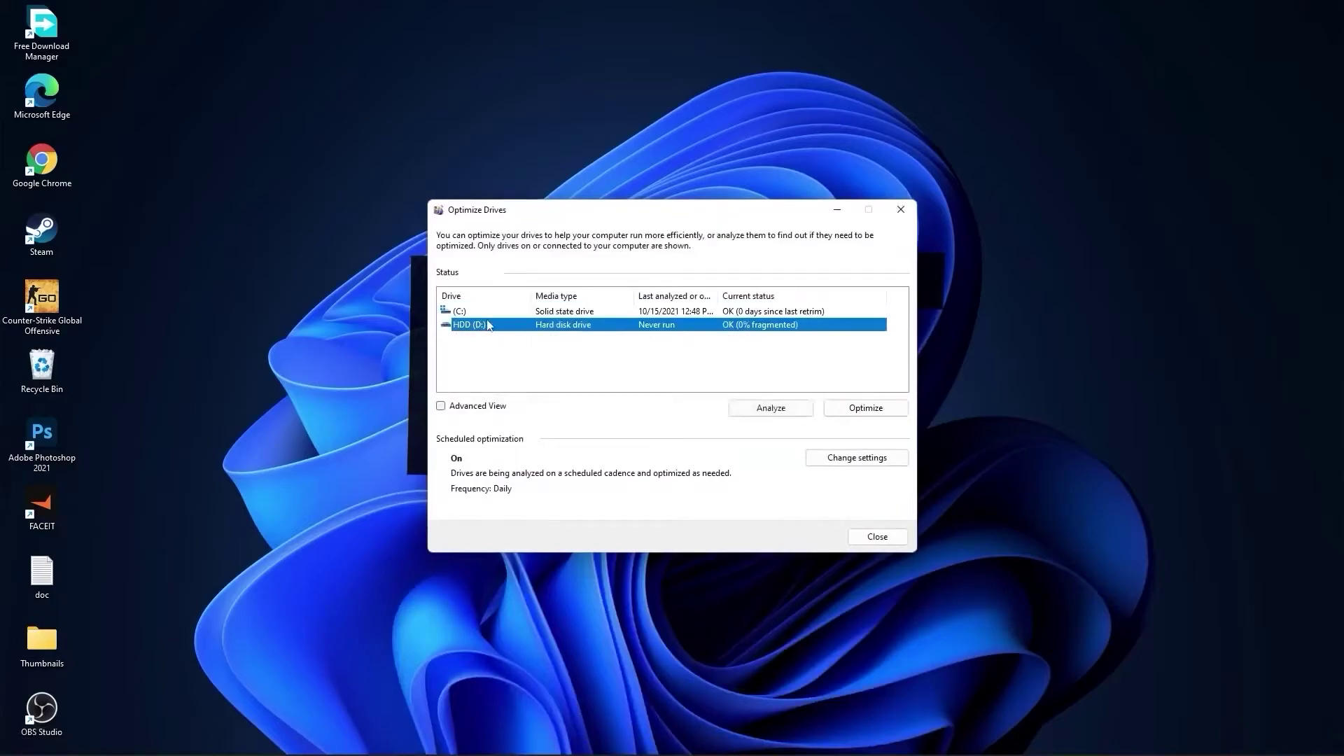
click(773, 412)
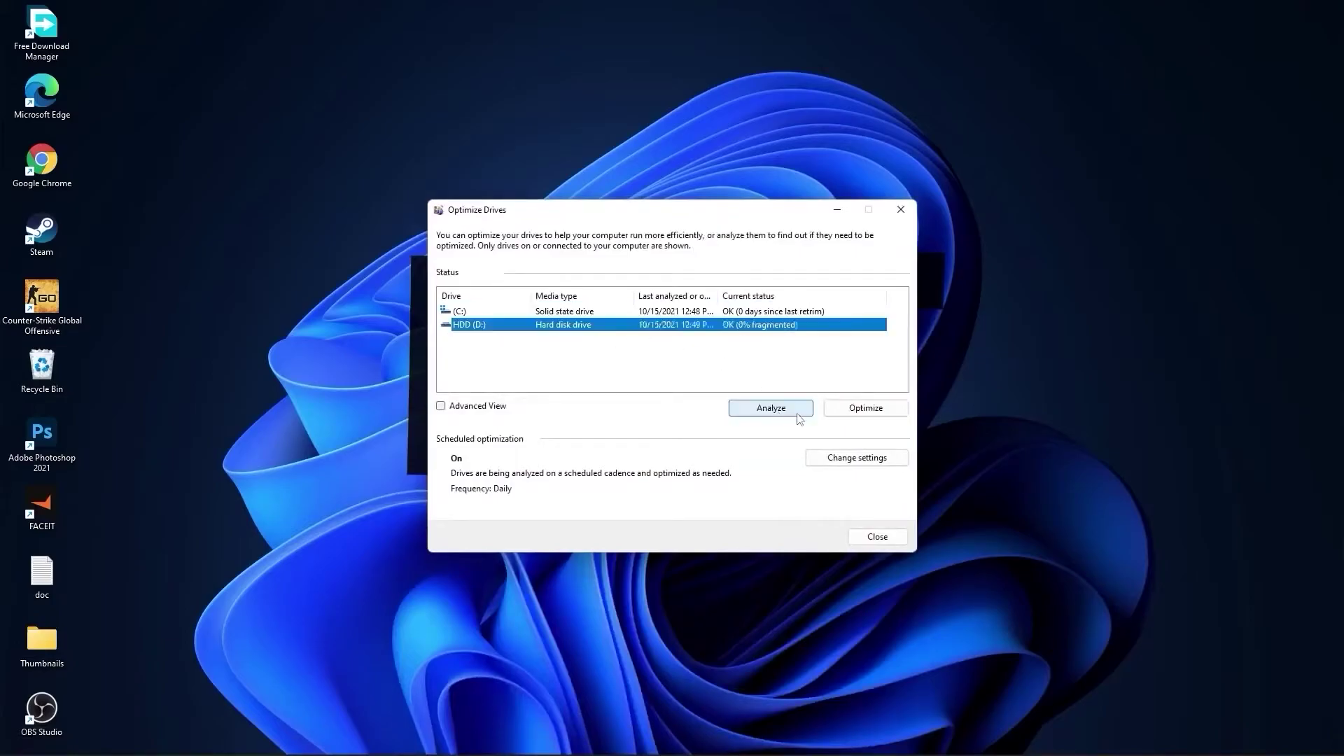
click(865, 413)
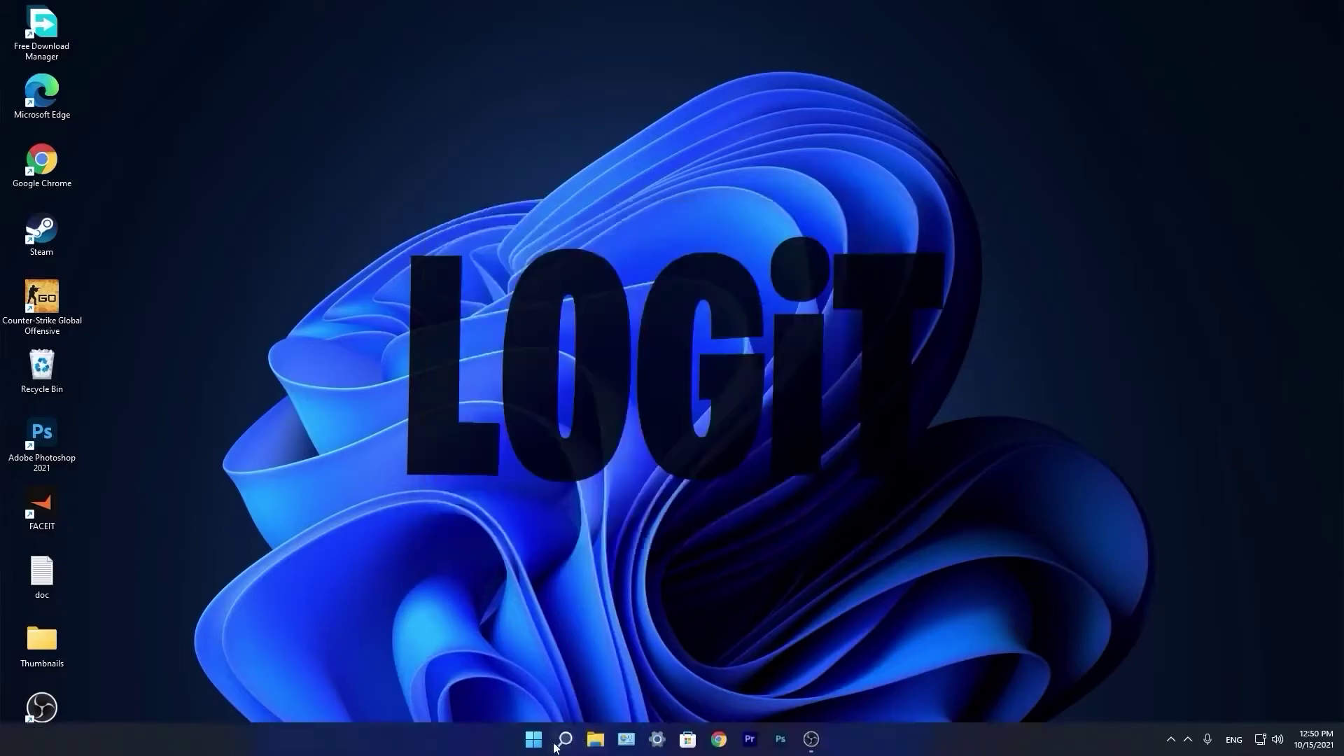
Step: Delete all contents of the Windows Temp folder via Run 'temp'
click(564, 739)
text(run)
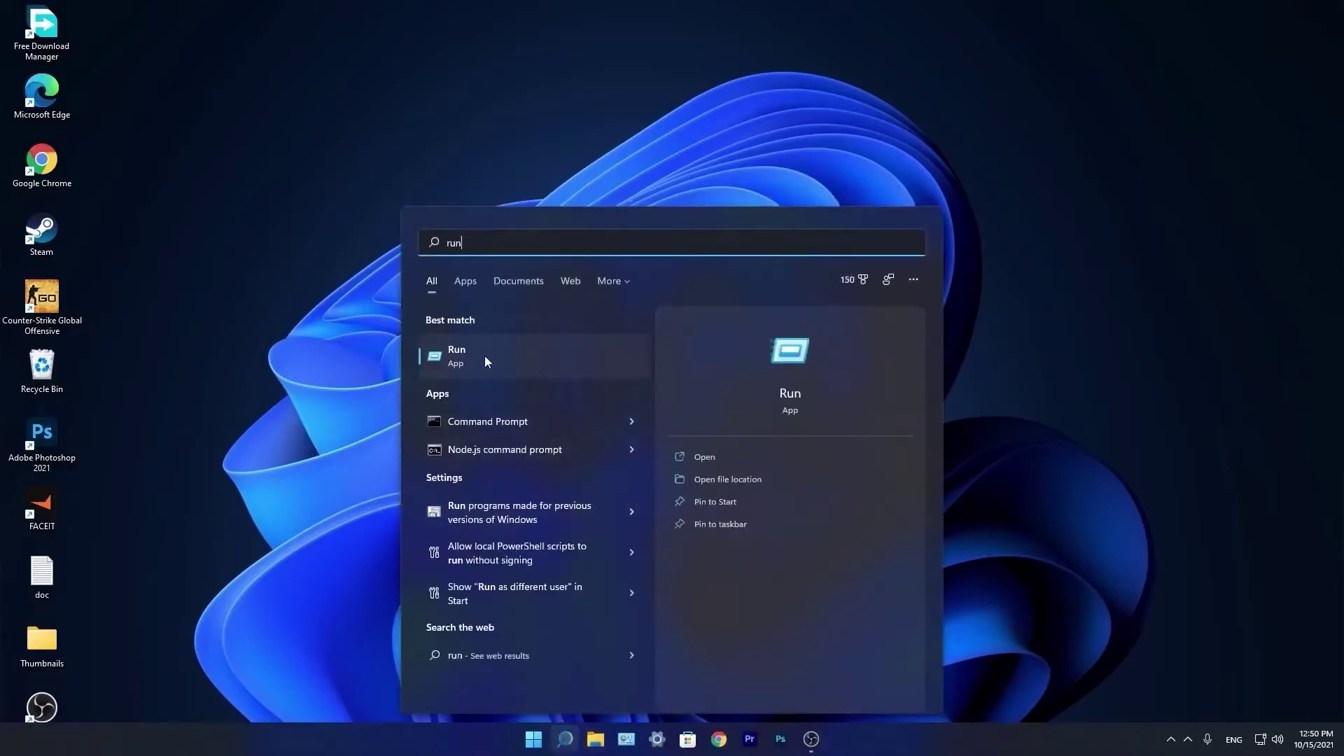
click(484, 355)
text(temp)
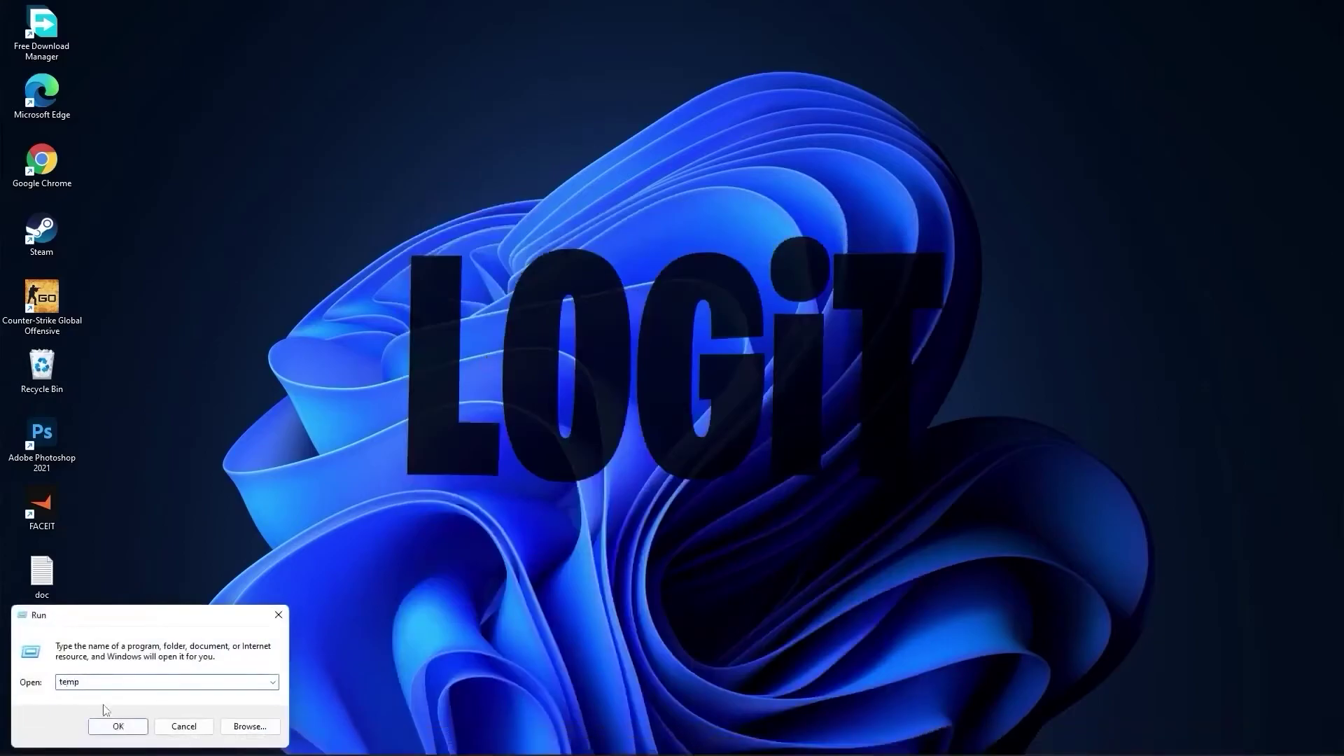
click(123, 726)
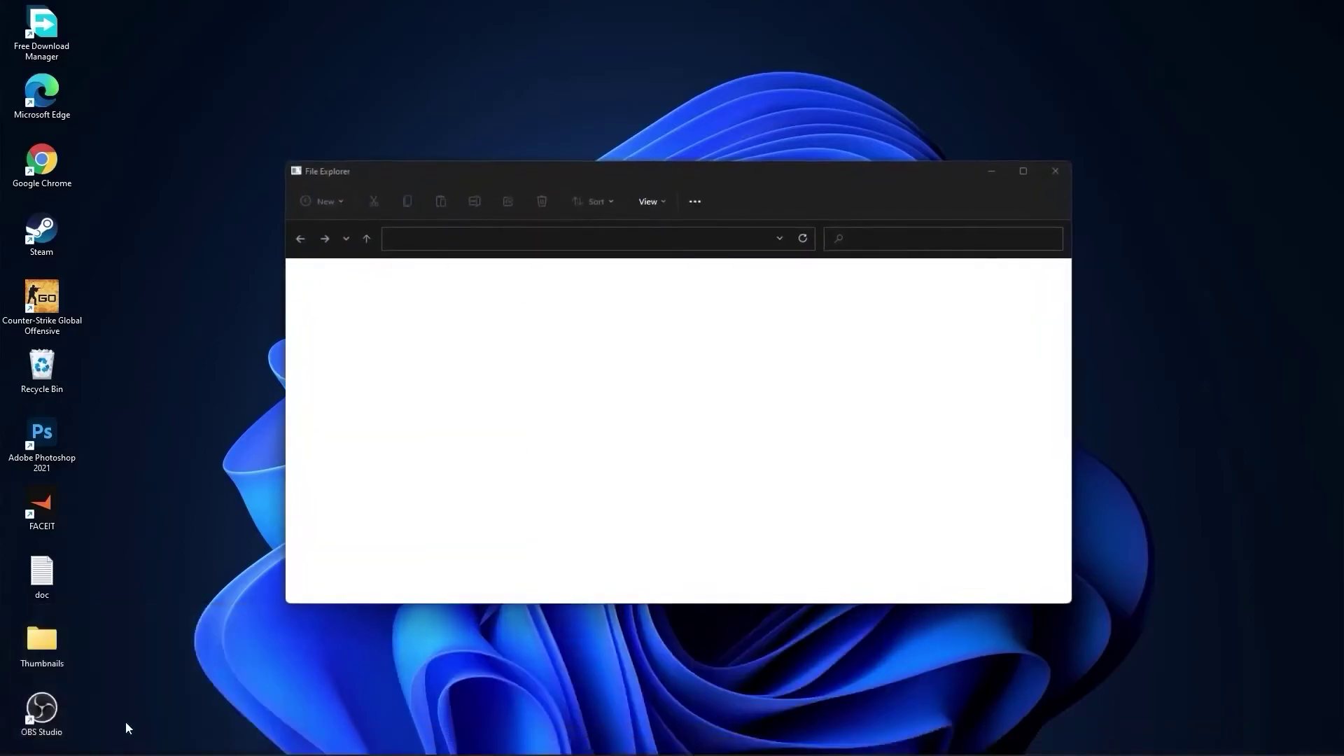
click(696, 405)
drag(805, 508, 506, 291)
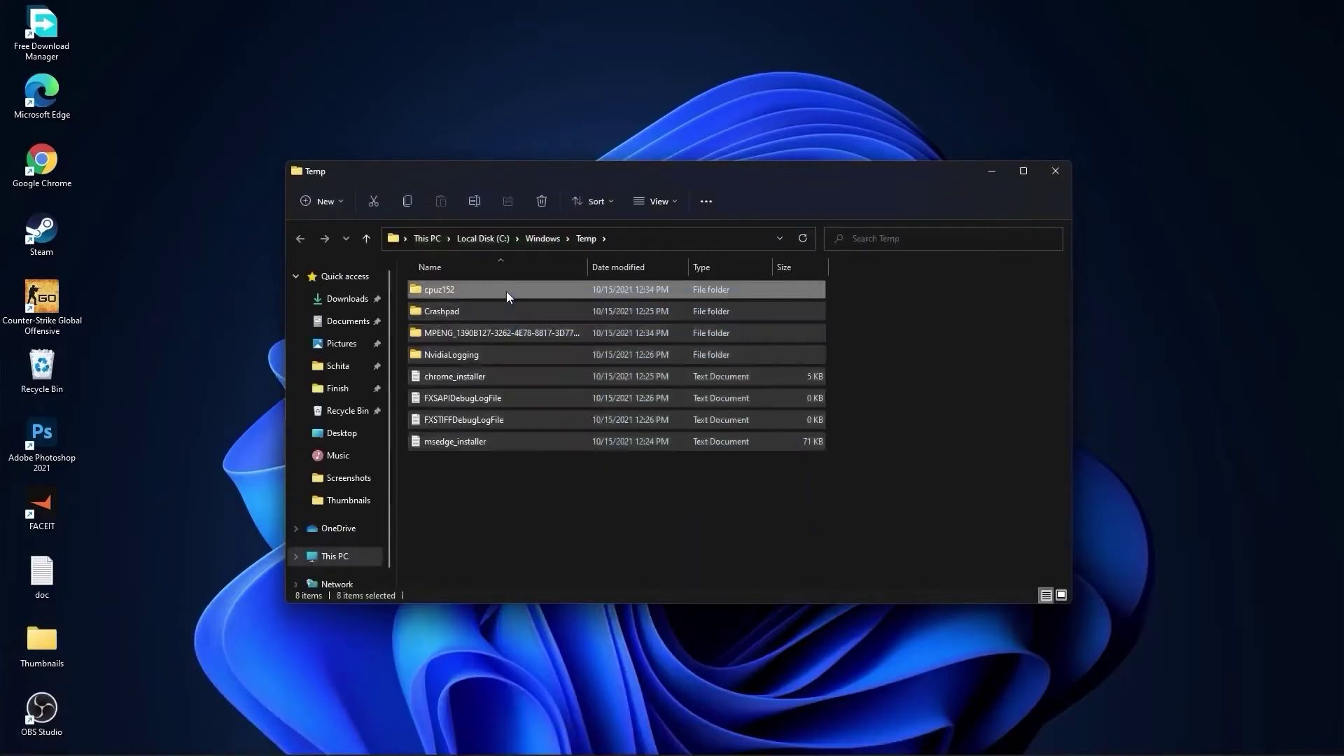
right_click(506, 291)
click(609, 308)
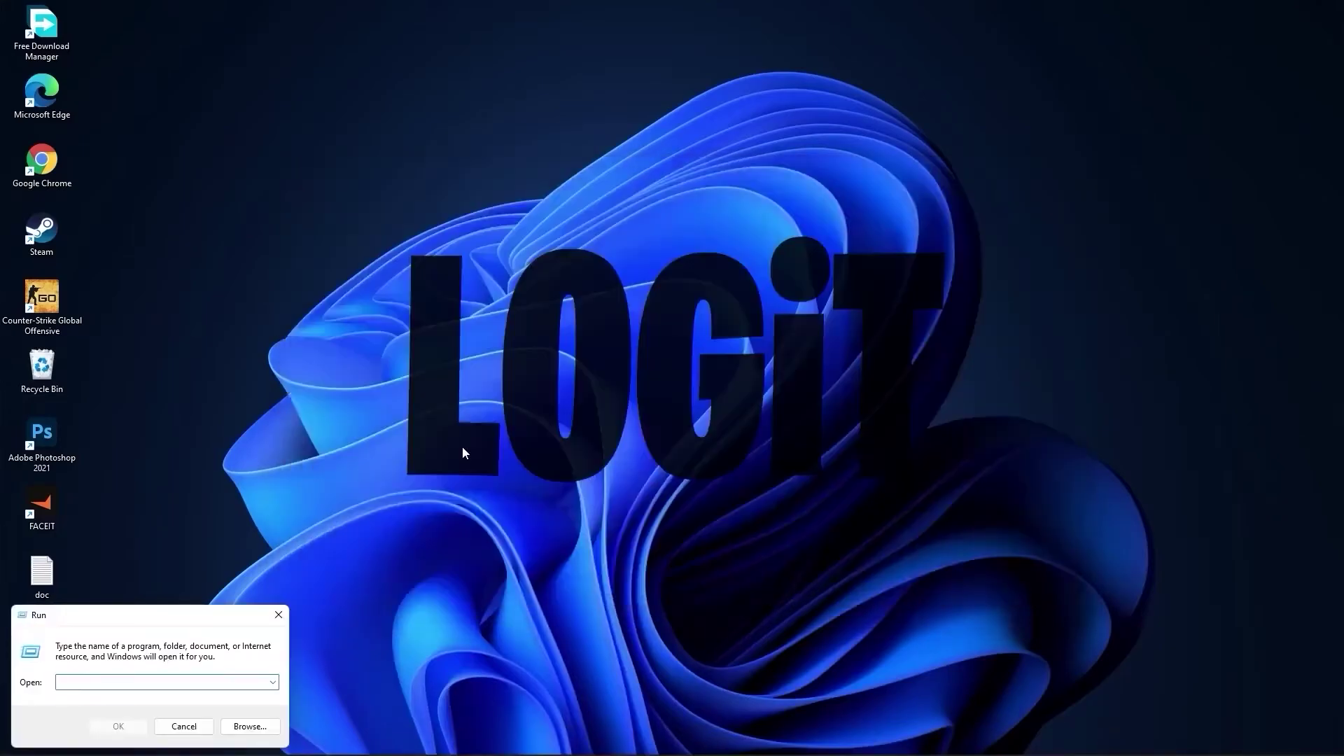
Step: Delete all files in the user's local %temp% folder
text(%temp%)
click(119, 726)
drag(751, 517, 529, 294)
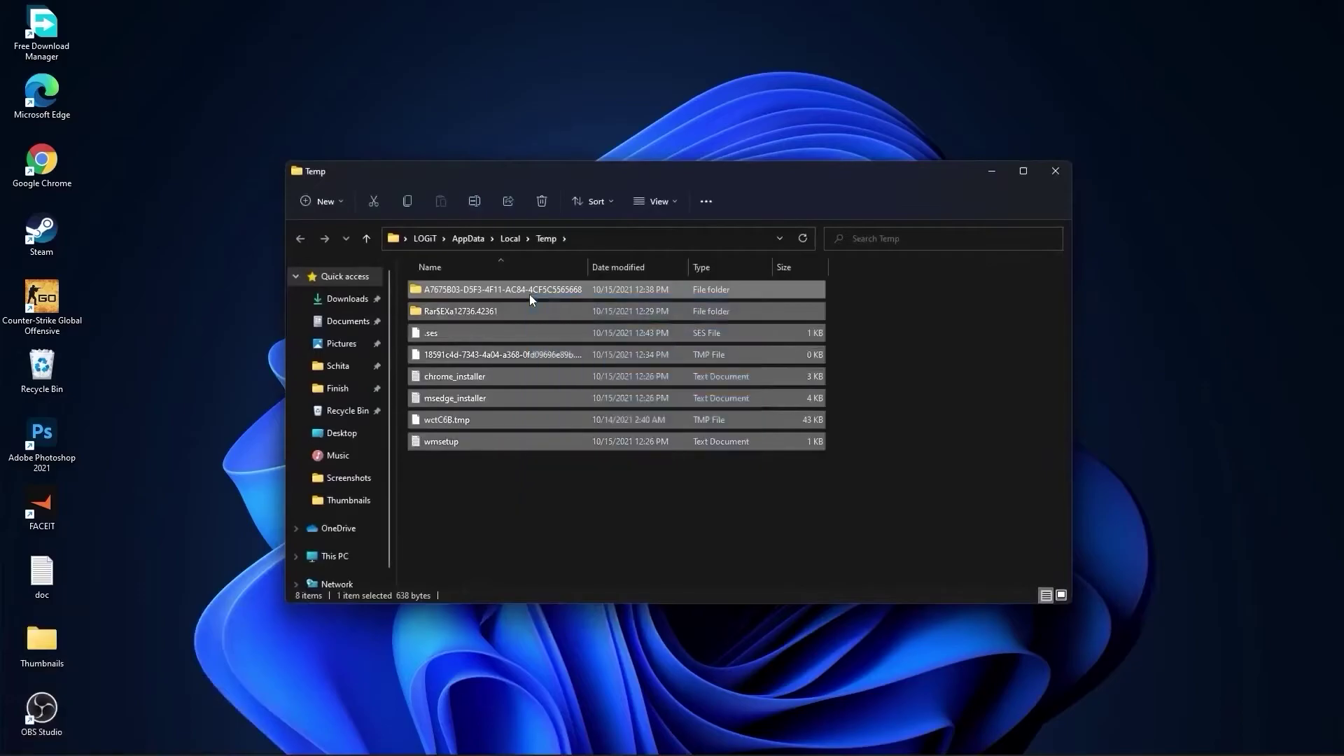
right_click(529, 294)
click(632, 310)
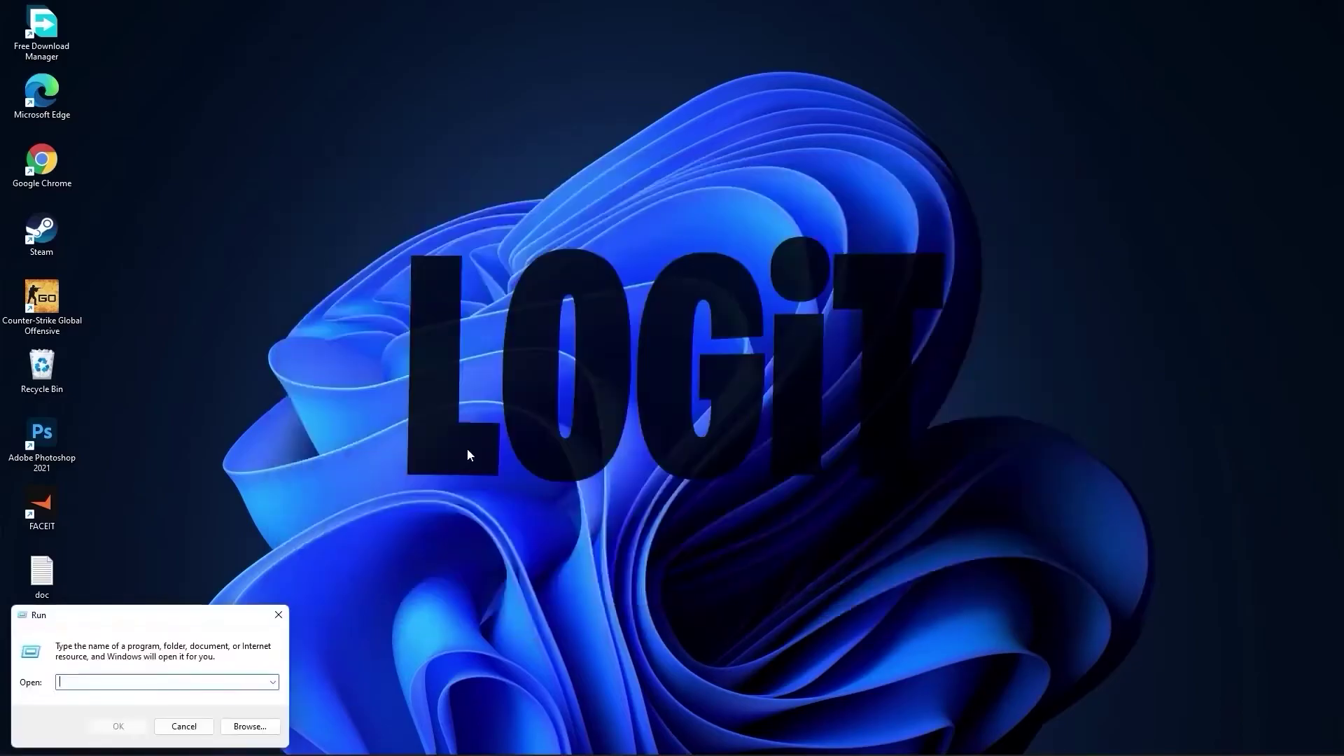
Step: Delete all 139 files in the Prefetch folder
text(prefetch)
click(119, 726)
click(689, 404)
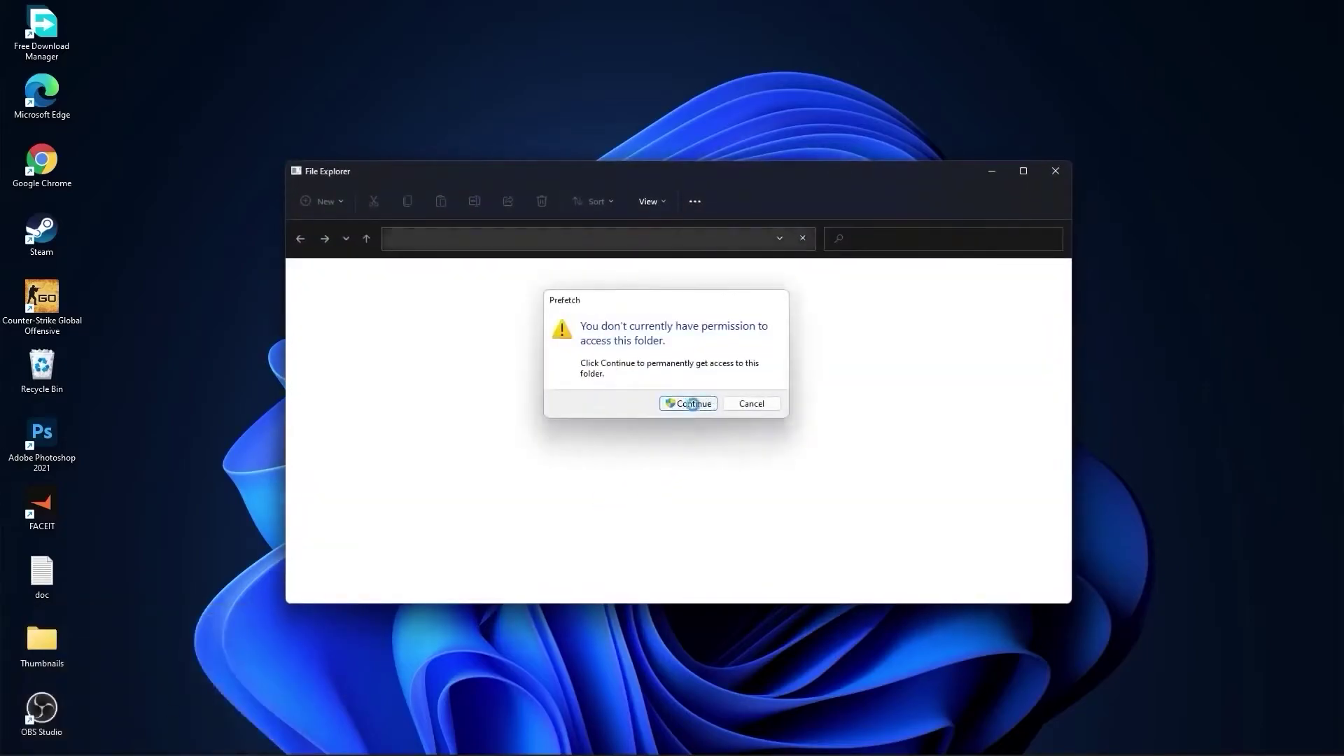
drag(860, 285, 678, 570)
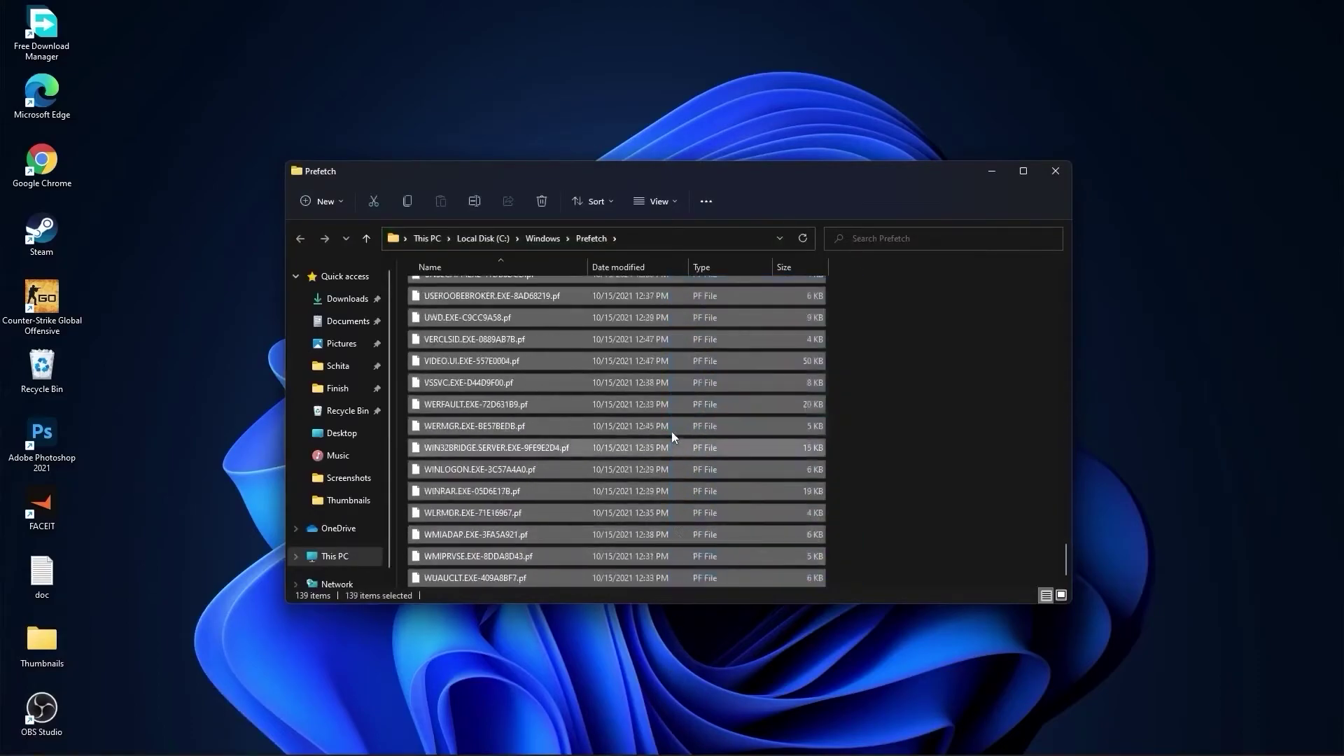
right_click(675, 338)
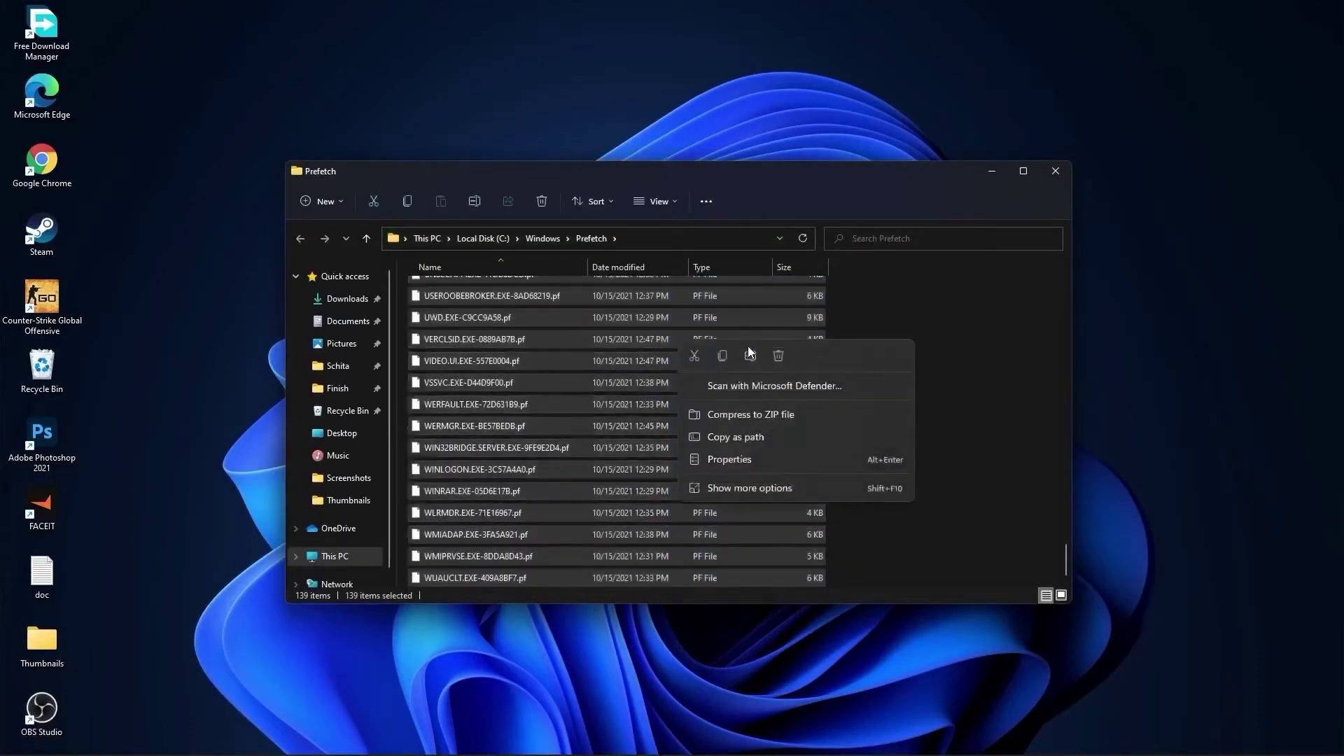
click(784, 352)
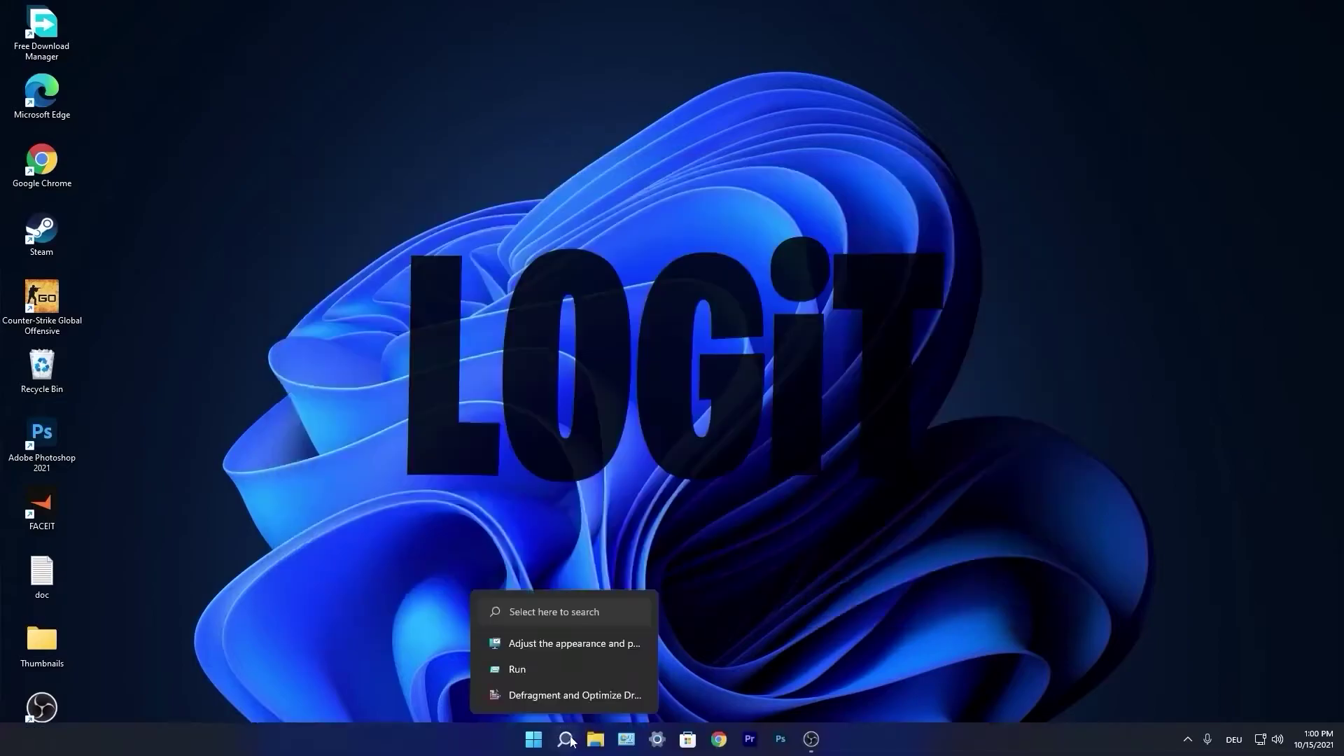
Step: Set visual effects to best performance, keeping only smooth screen fonts and thumbnails, and apply
click(570, 741)
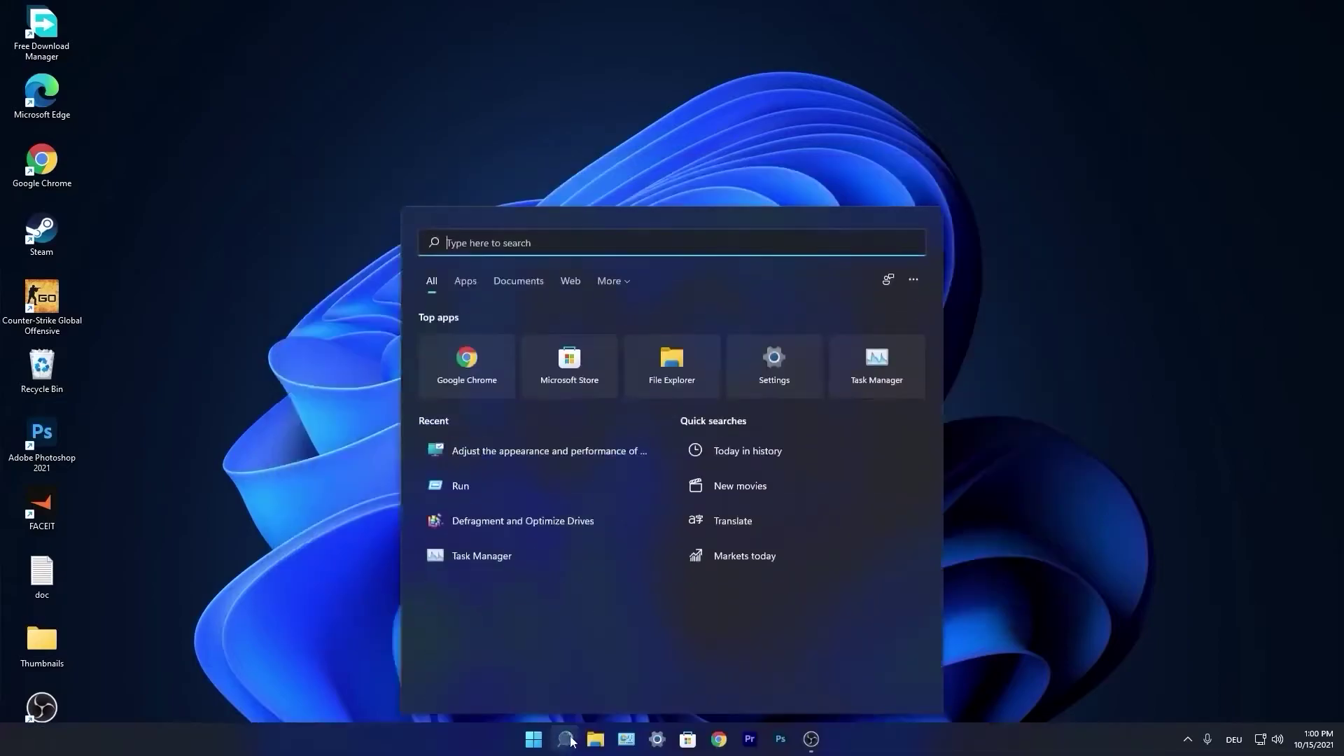
text(performance)
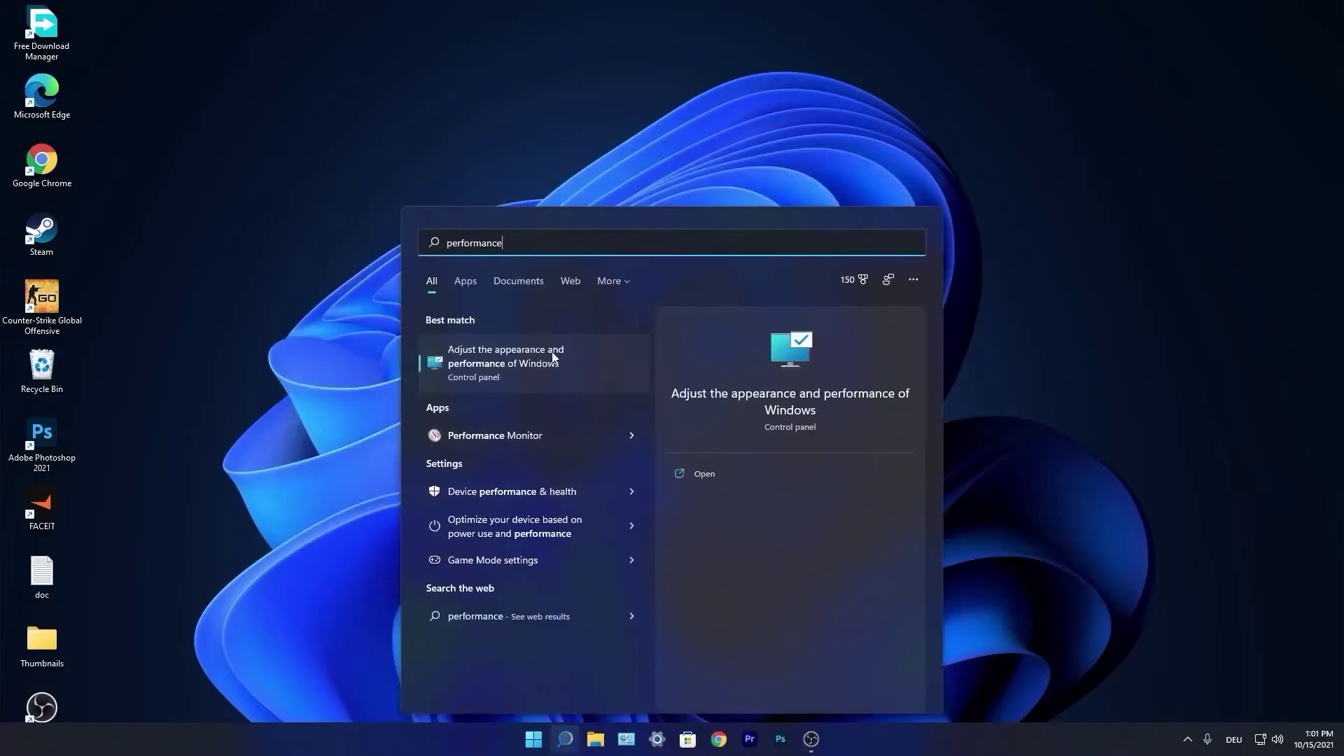
click(511, 364)
drag(212, 92, 658, 182)
click(553, 284)
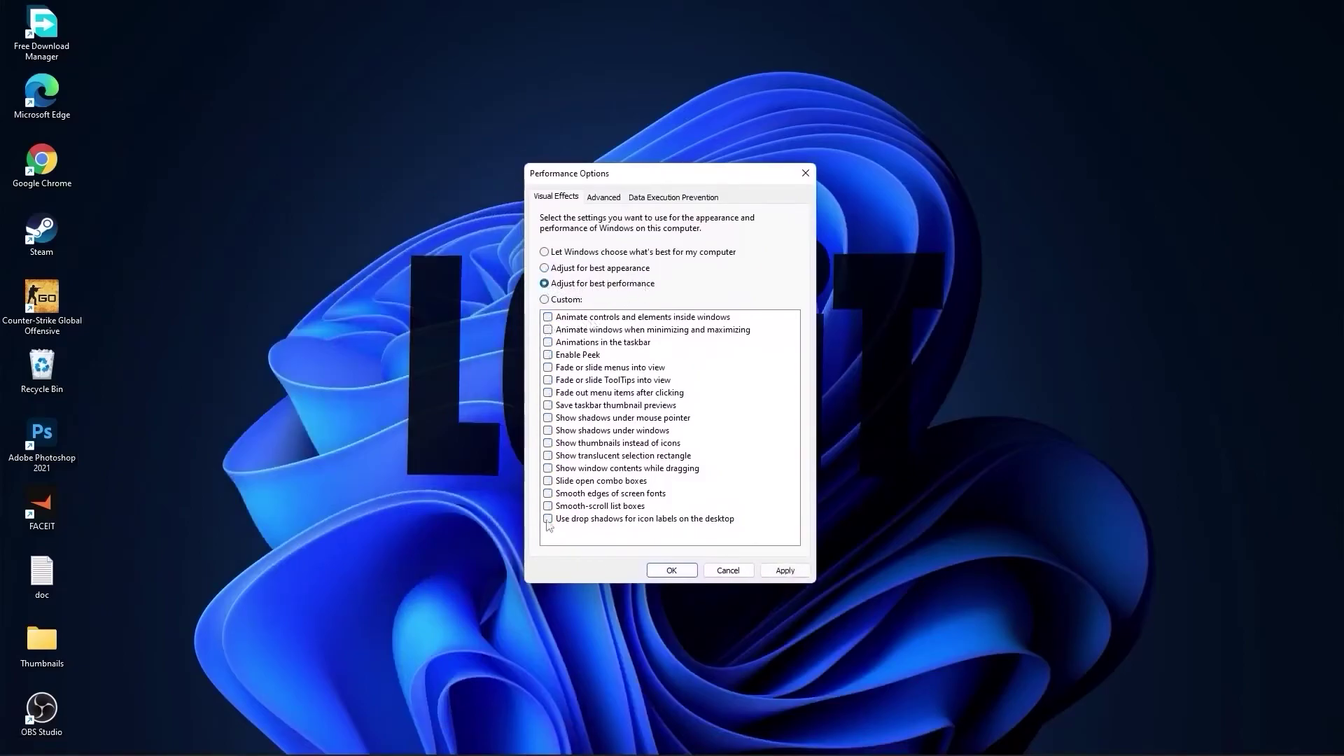
click(545, 299)
click(548, 493)
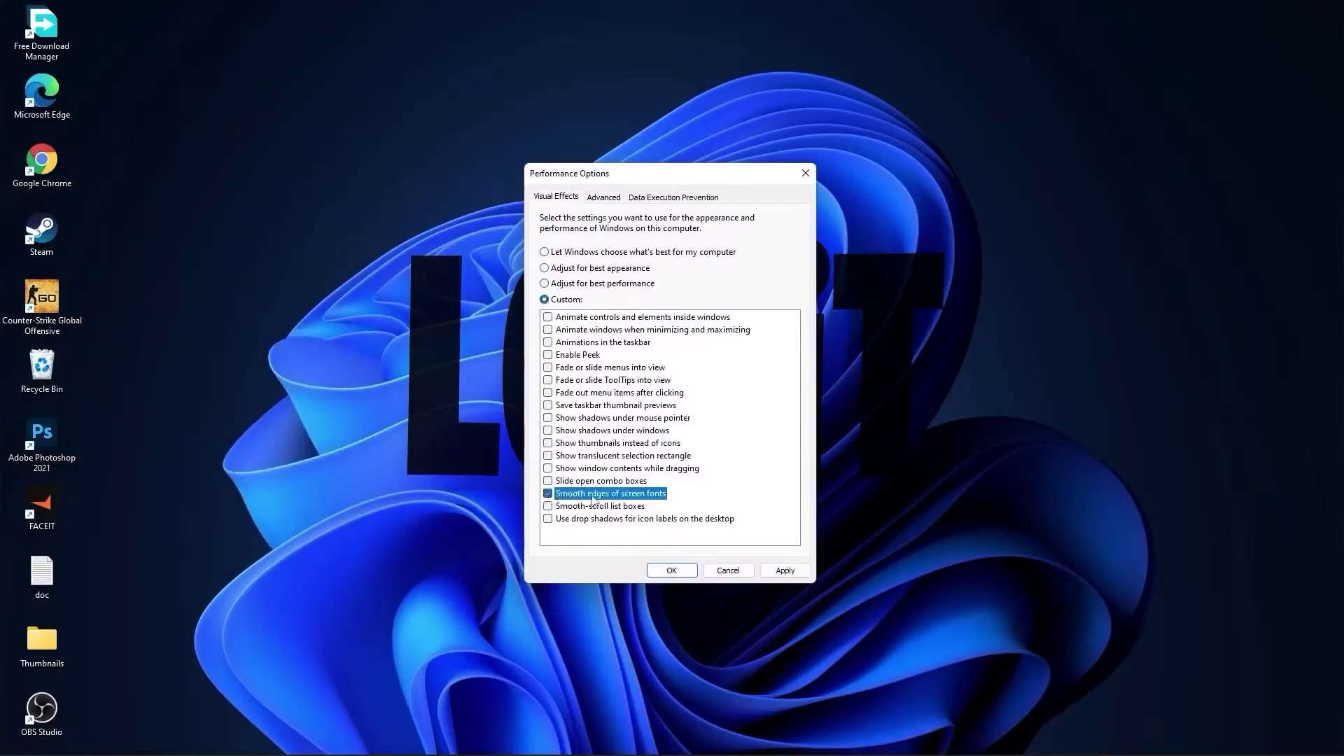
click(548, 444)
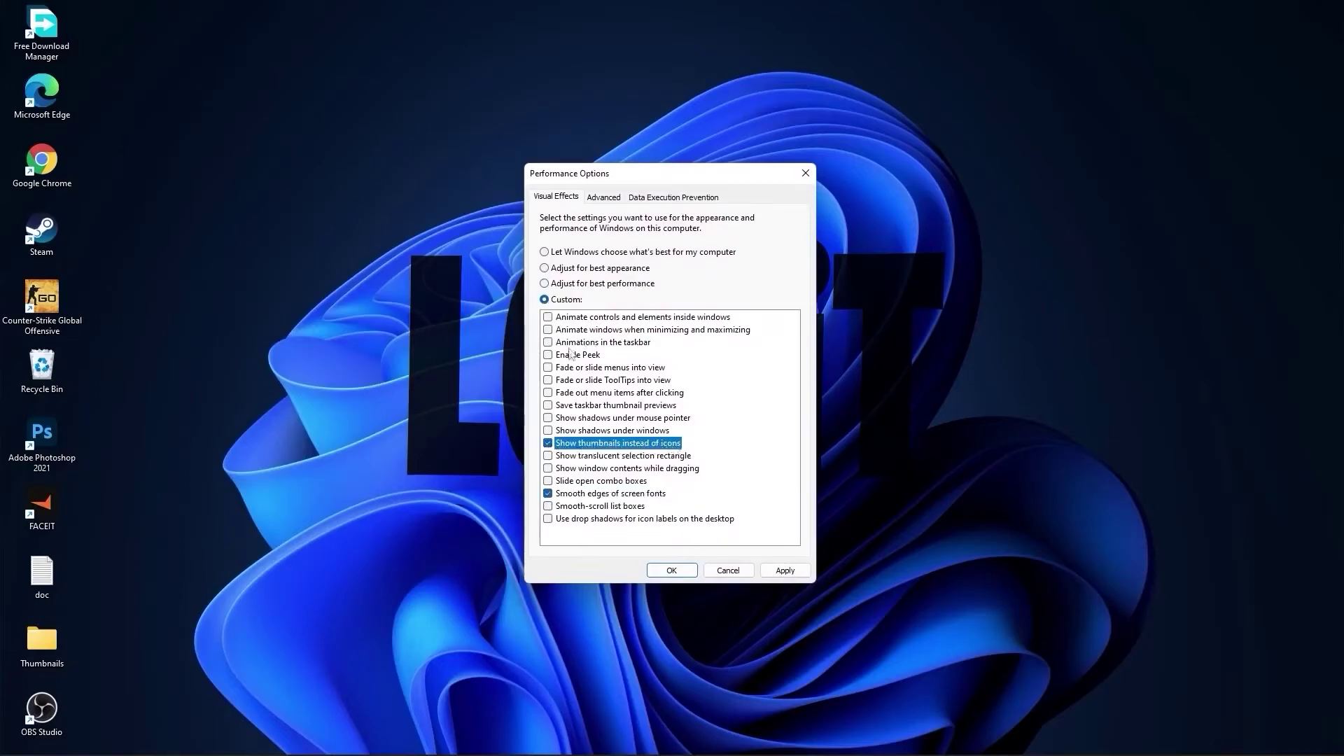
click(785, 570)
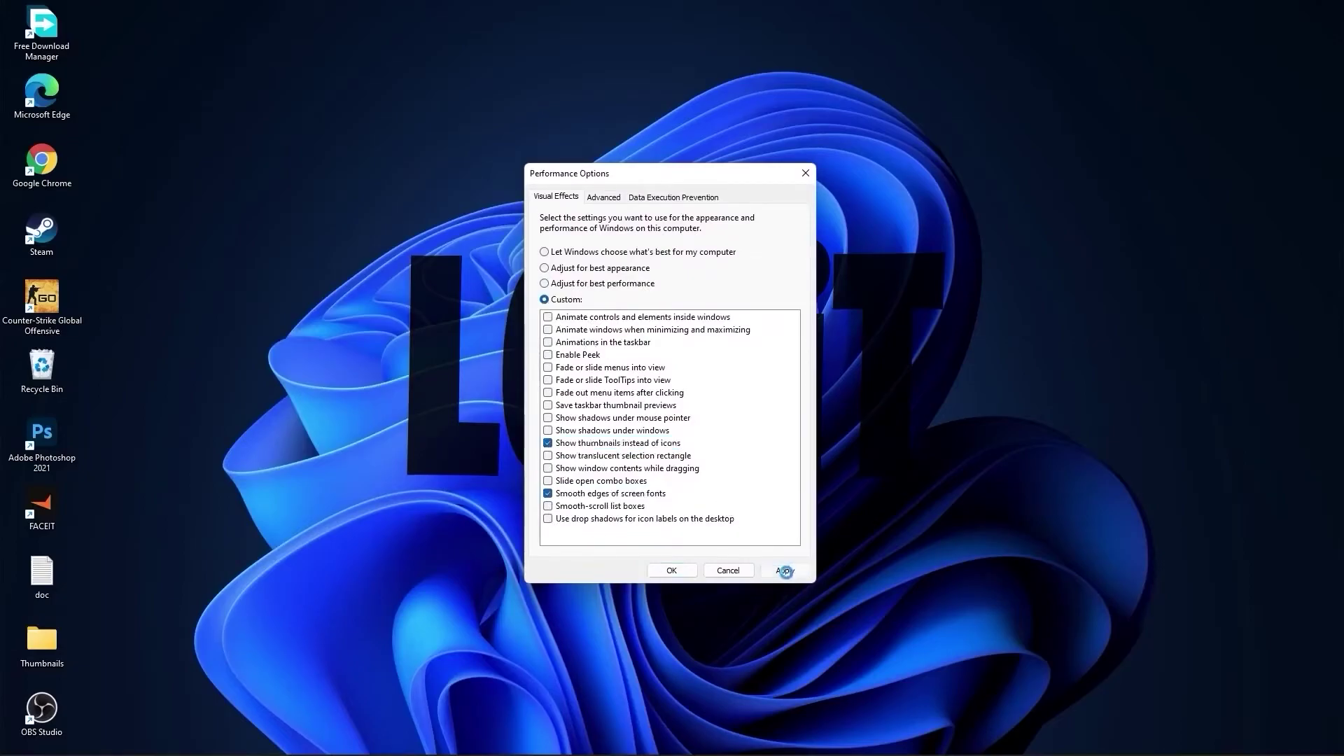
click(671, 570)
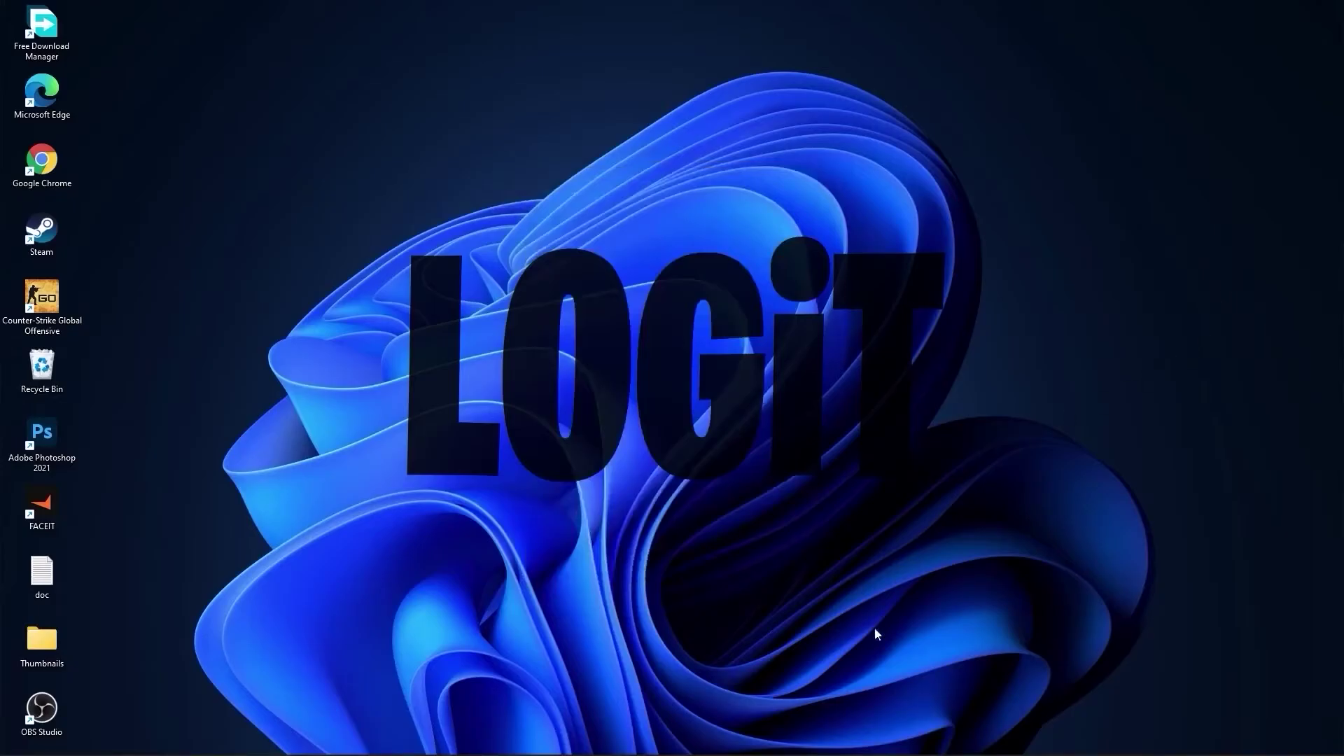
Step: Find and download Game Ready Driver 496.13 for GeForce 10 Series GTX 1050 Ti
click(718, 739)
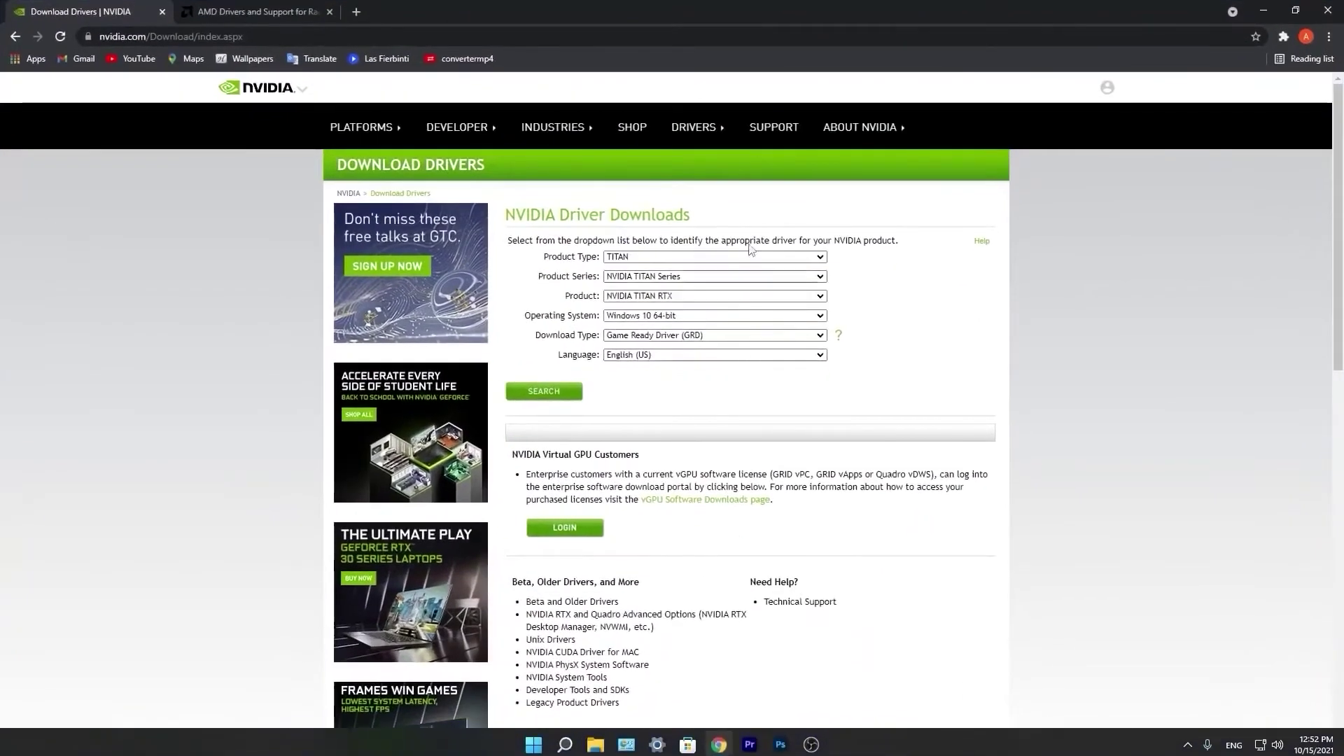
click(713, 257)
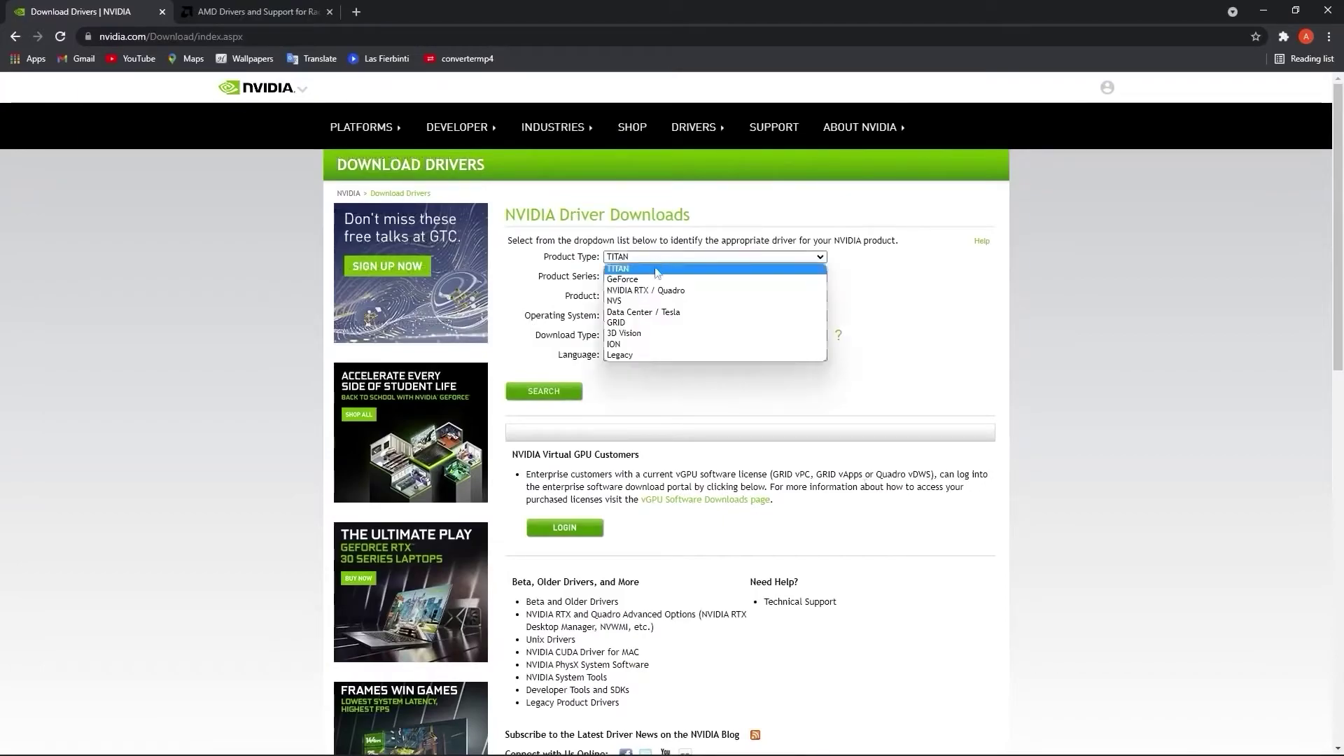
click(672, 266)
click(714, 276)
click(670, 420)
click(714, 296)
click(669, 370)
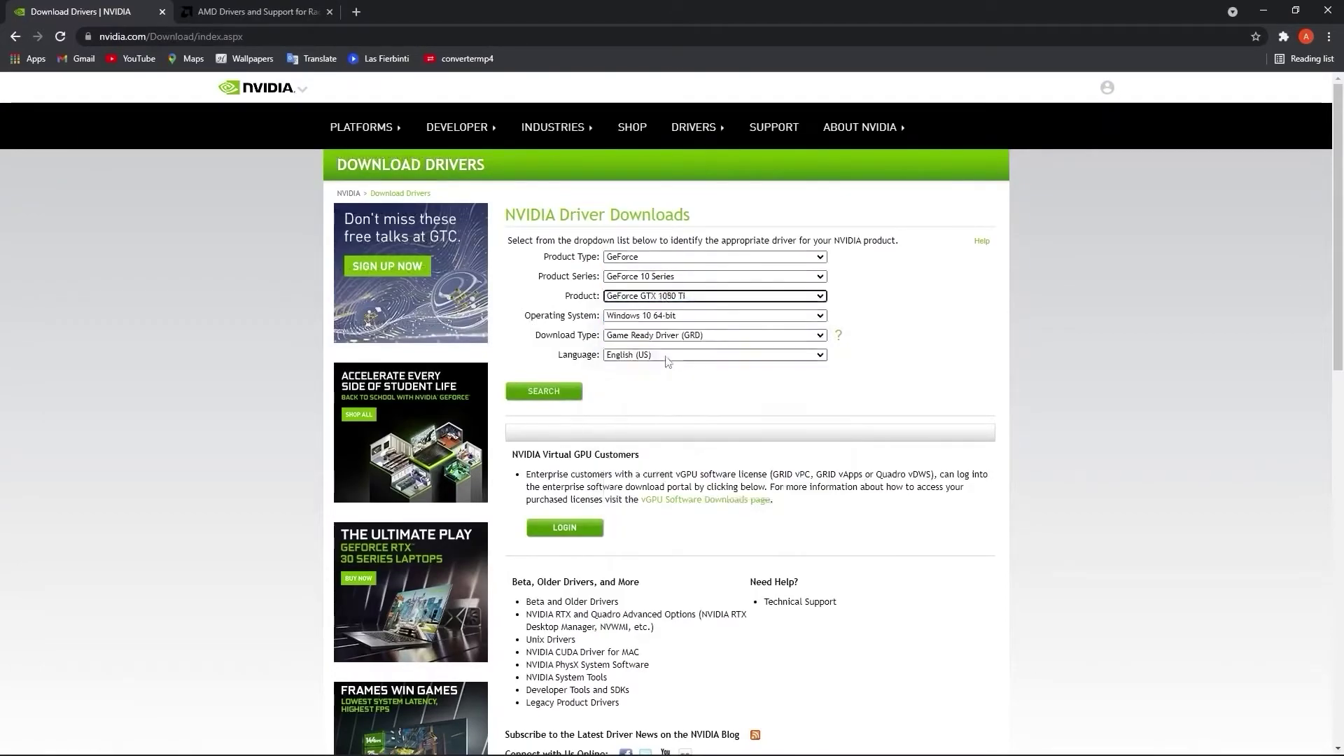
click(543, 390)
click(533, 326)
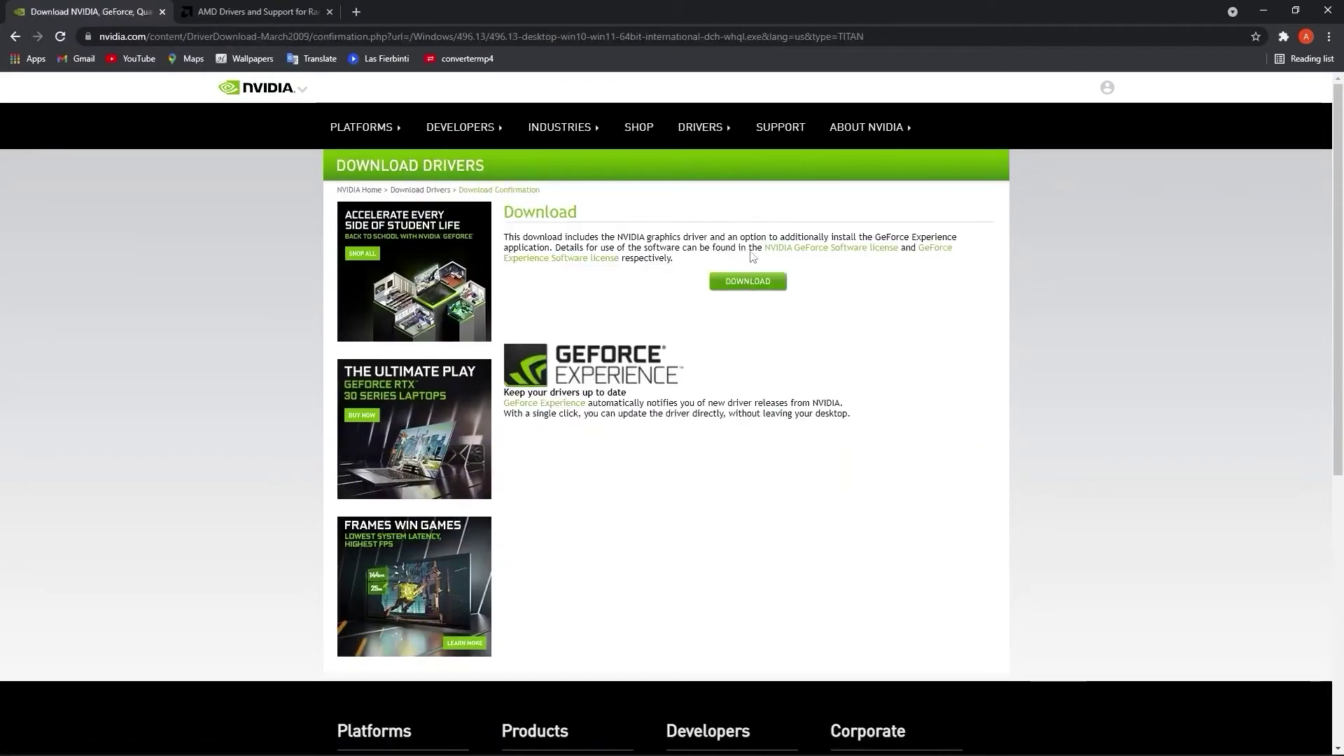
click(283, 12)
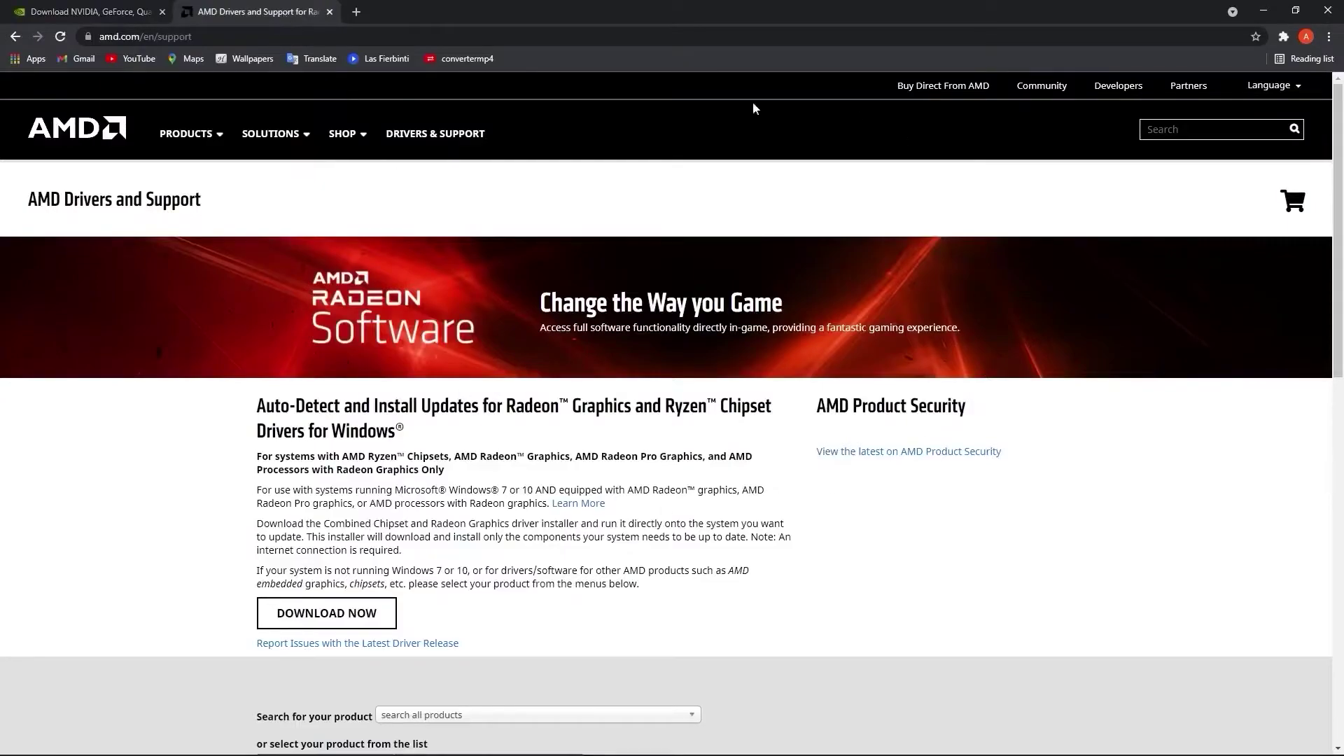
Step: Narrow AMD's product selector through Radeon 5300 Series and RX 5300 Series to AMD Radeon RX 5300
scroll(695, 417, down, 6)
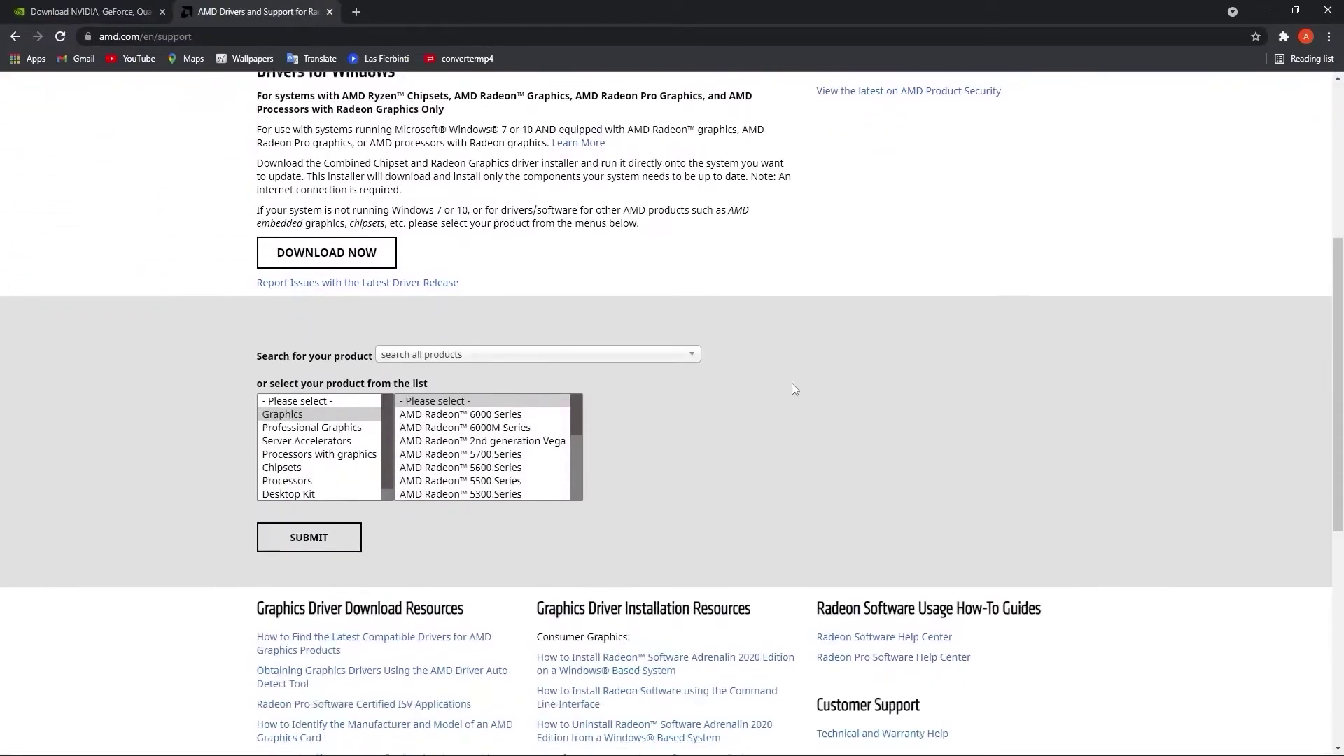
scroll(455, 378, down, 1)
click(456, 369)
scroll(488, 398, down, 3)
click(662, 359)
click(782, 357)
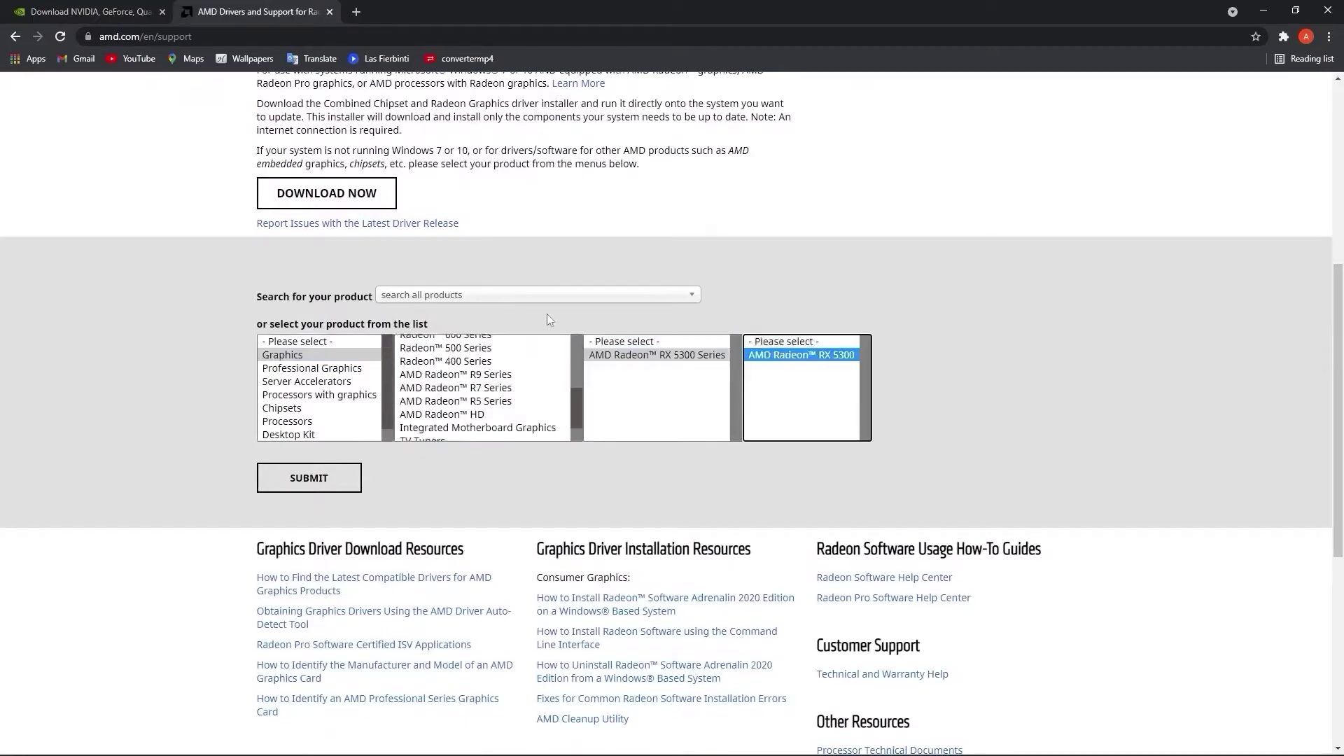